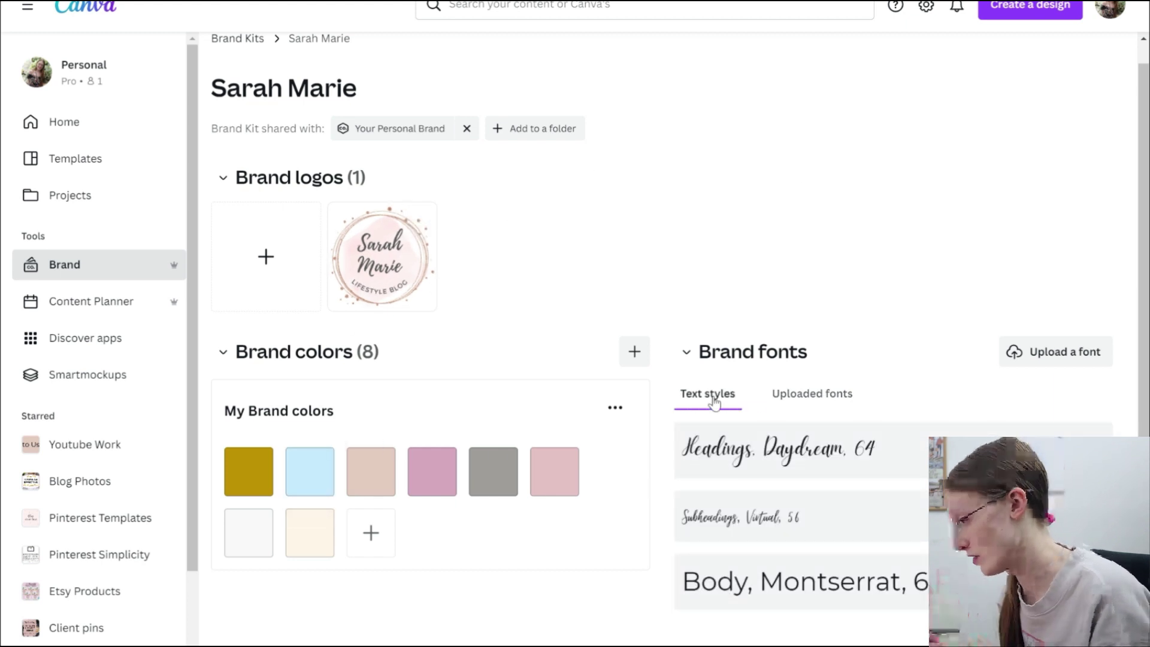
# - Browse the fonts on the Brand Kit's Uploaded fonts tab
pyautogui.click(812, 394)
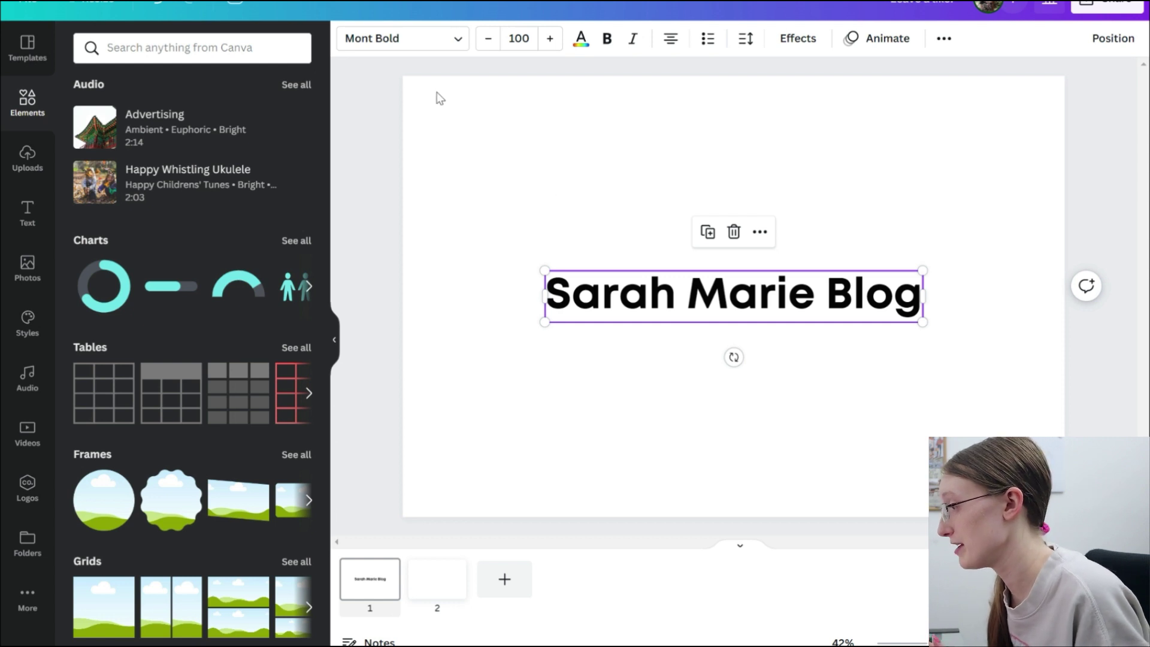
# - Browse the title's font list and the Handwriting fonts, keeping Mont Bold 100
pyautogui.click(457, 40)
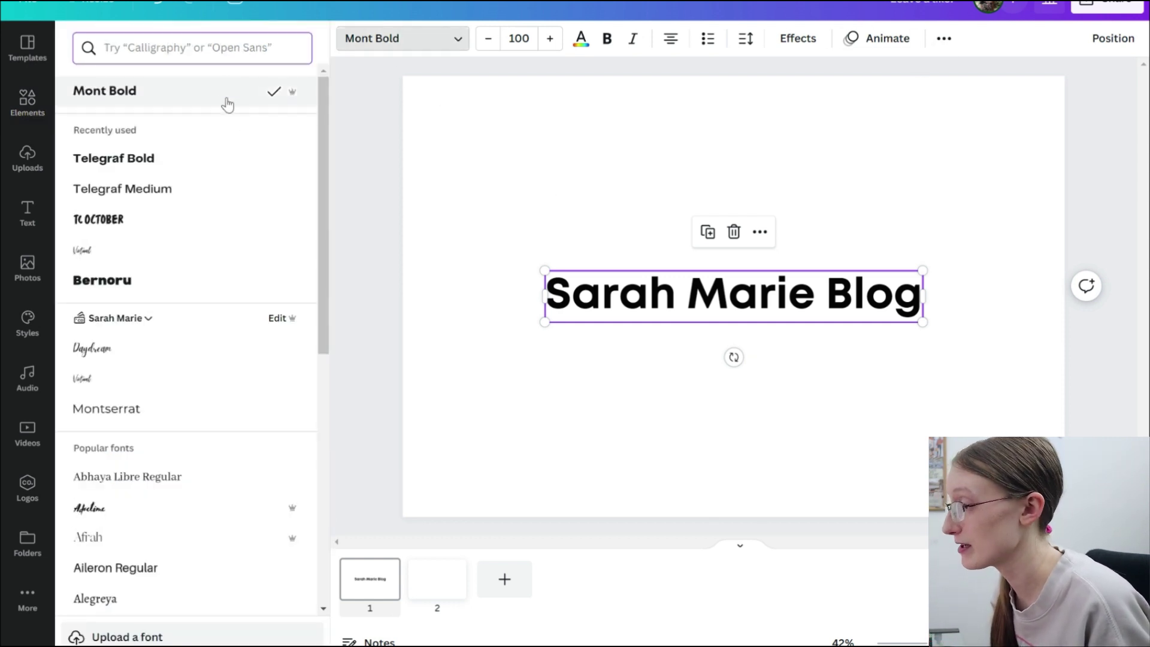
pyautogui.scroll(-4, 327, 149)
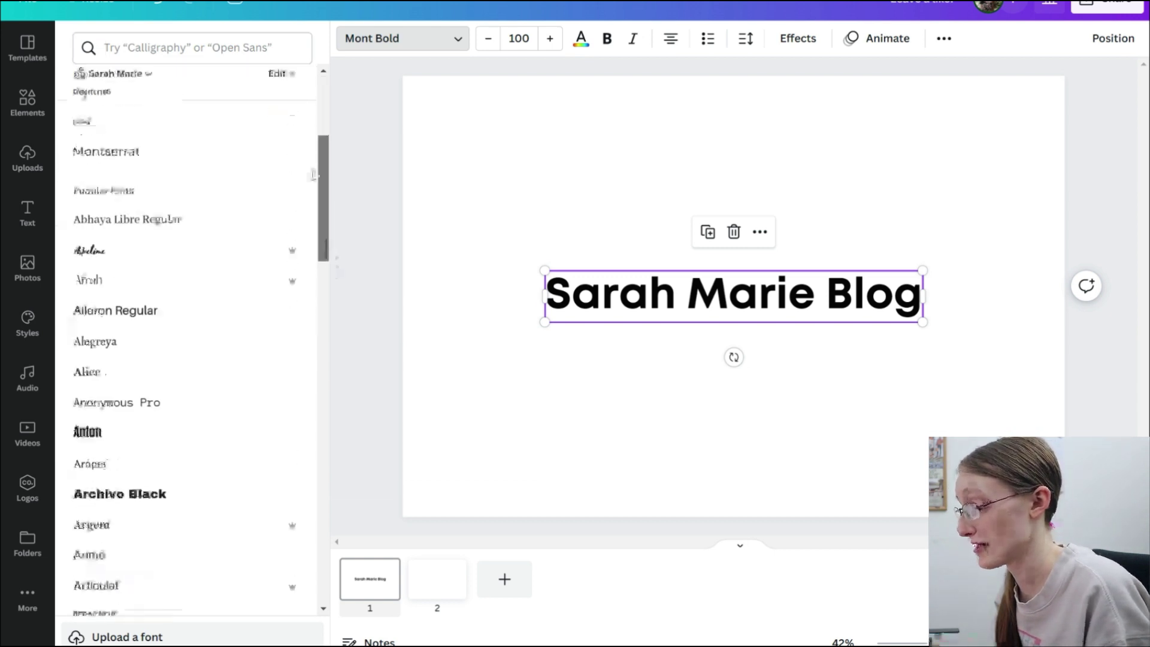
pyautogui.scroll(4, 313, 173)
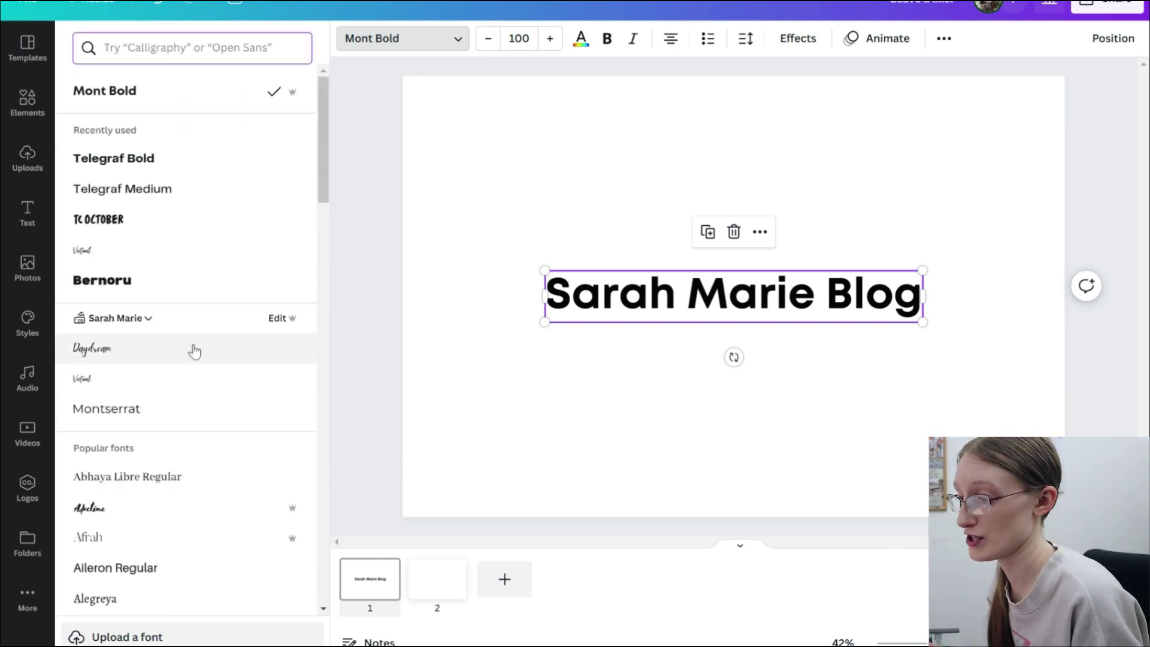
pyautogui.moveTo(320, 195)
pyautogui.mouseDown()
pyautogui.moveTo(315, 255)
pyautogui.moveTo(290, 326)
pyautogui.moveTo(310, 188)
pyautogui.mouseUp()
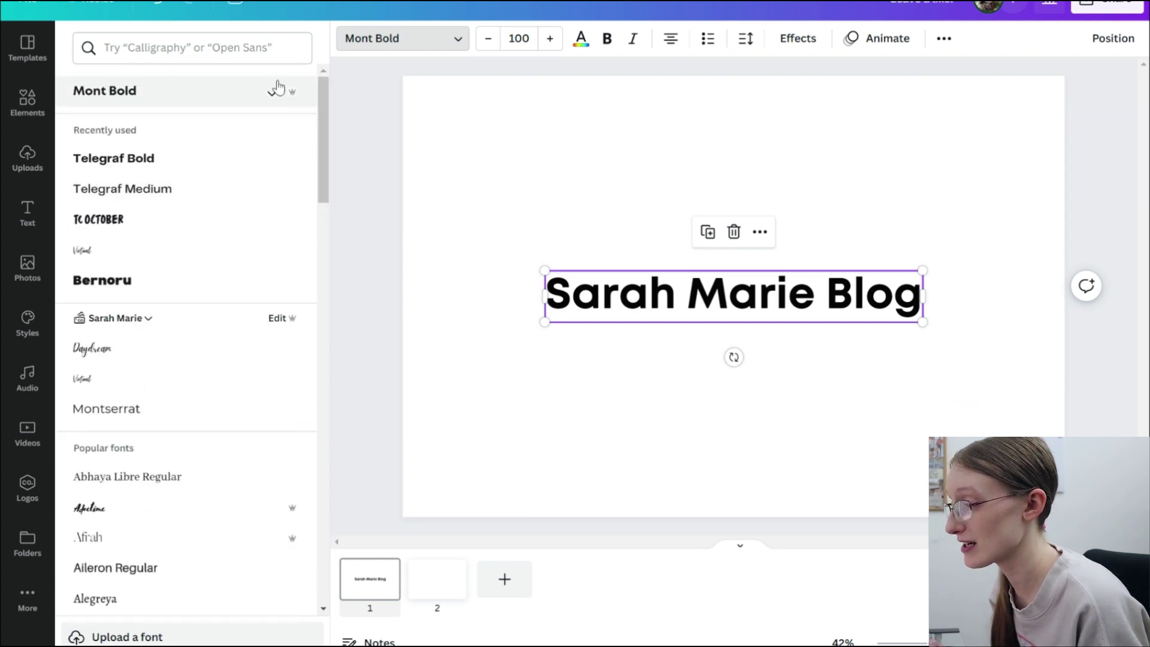
pyautogui.click(285, 45)
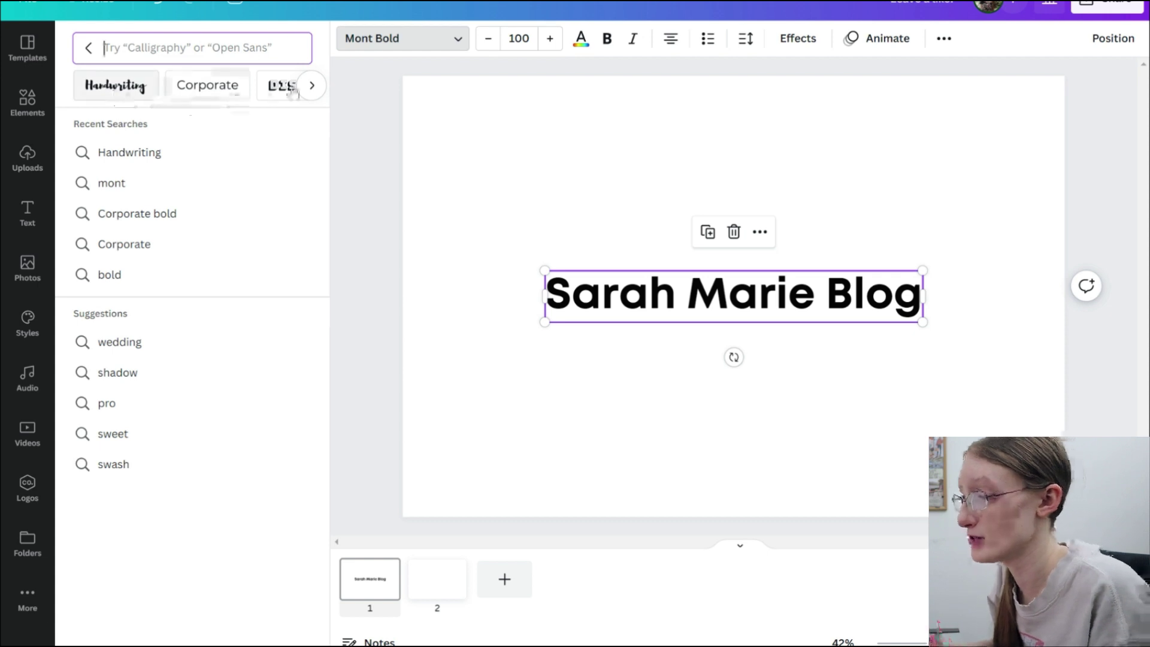
pyautogui.click(133, 86)
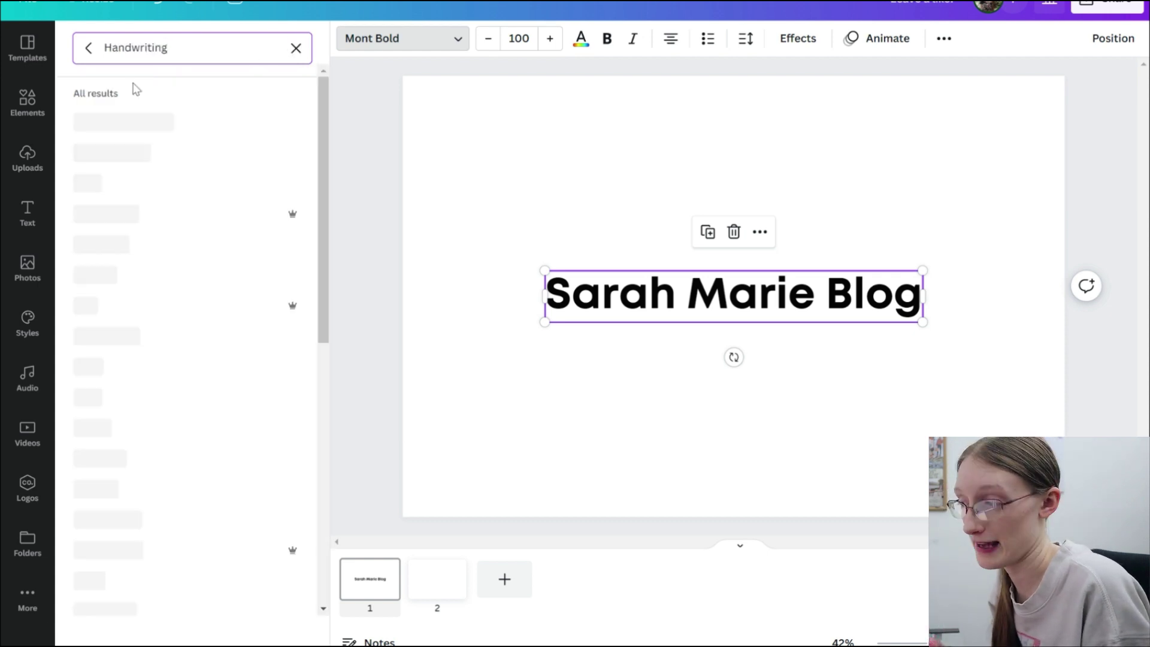
pyautogui.moveTo(321, 121); pyautogui.dragTo(333, 254)
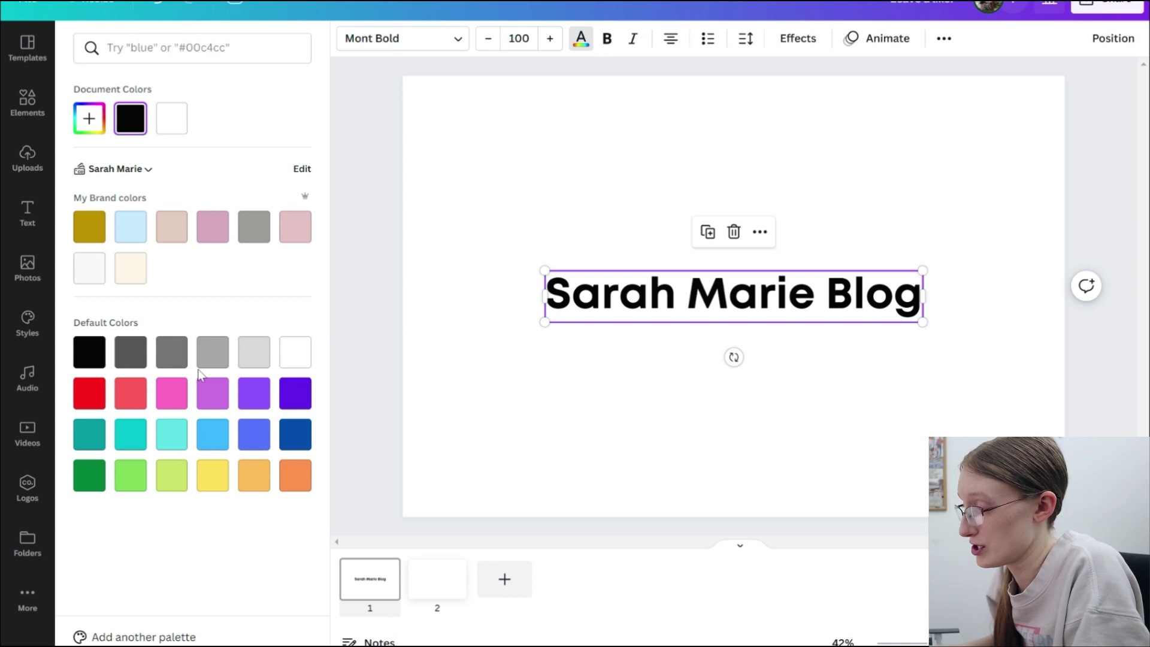
# - Try a custom maroon-to-purple colour on the title, then revert it to black
pyautogui.click(90, 119)
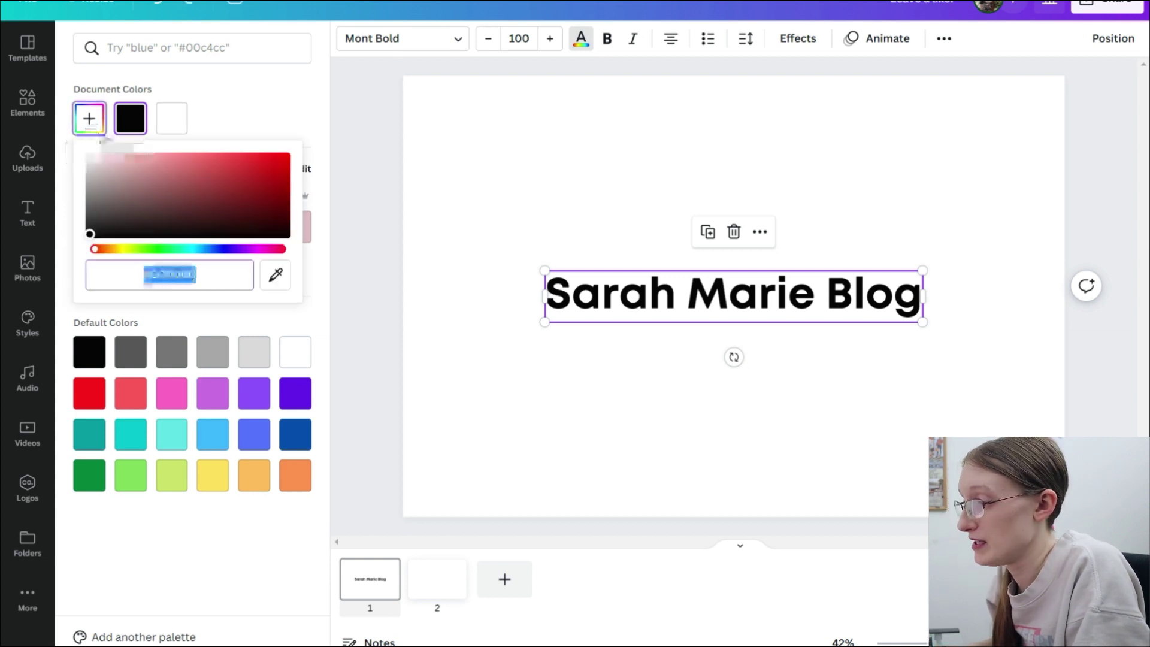
pyautogui.moveTo(91, 236); pyautogui.dragTo(212, 207)
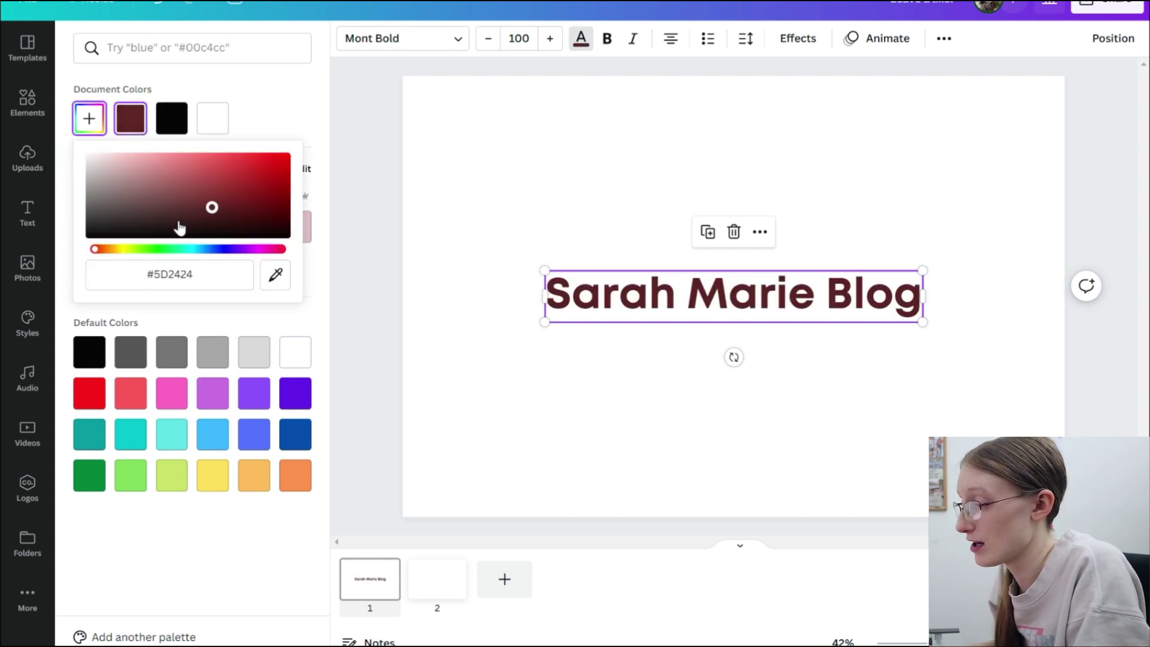
pyautogui.moveTo(94, 251); pyautogui.dragTo(251, 258)
pyautogui.moveTo(146, 275); pyautogui.dragTo(183, 281)
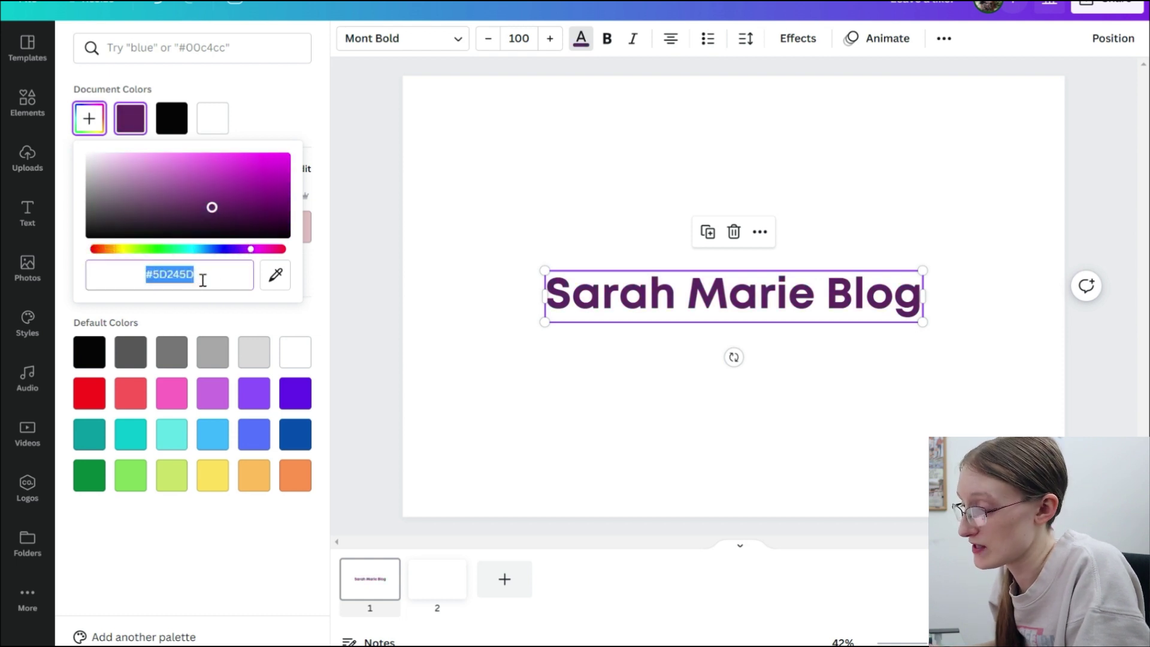
pyautogui.click(170, 125)
# - Try brand colours ending on light blue, then search colours for 'blue'
pyautogui.click(221, 233)
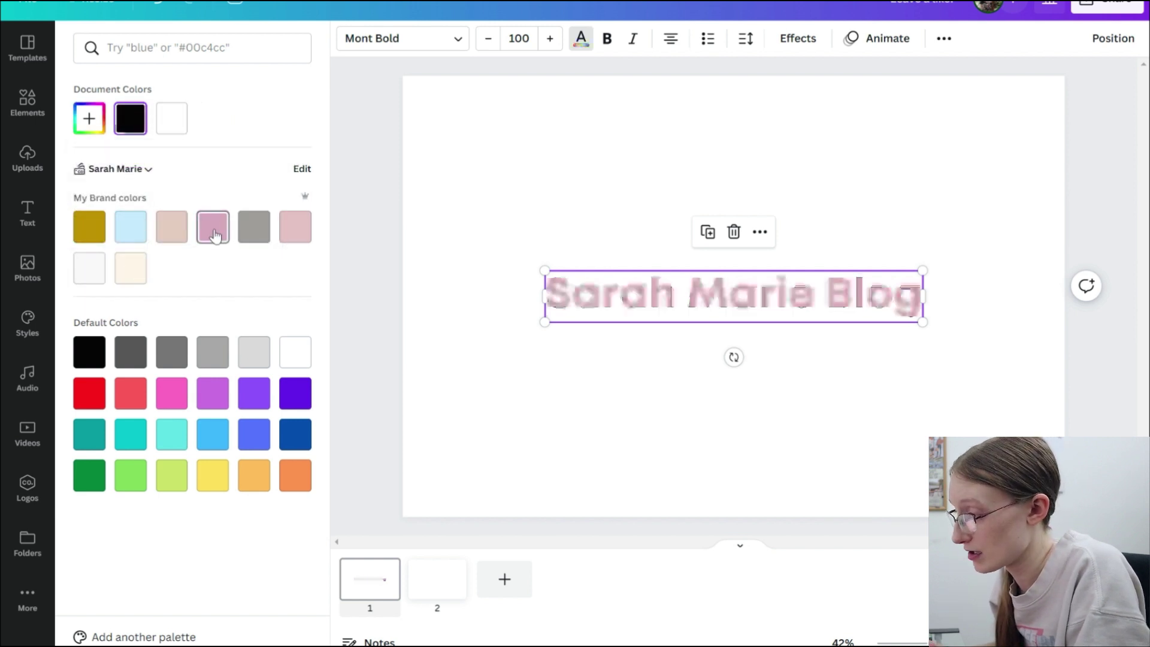
pyautogui.click(187, 234)
pyautogui.click(141, 233)
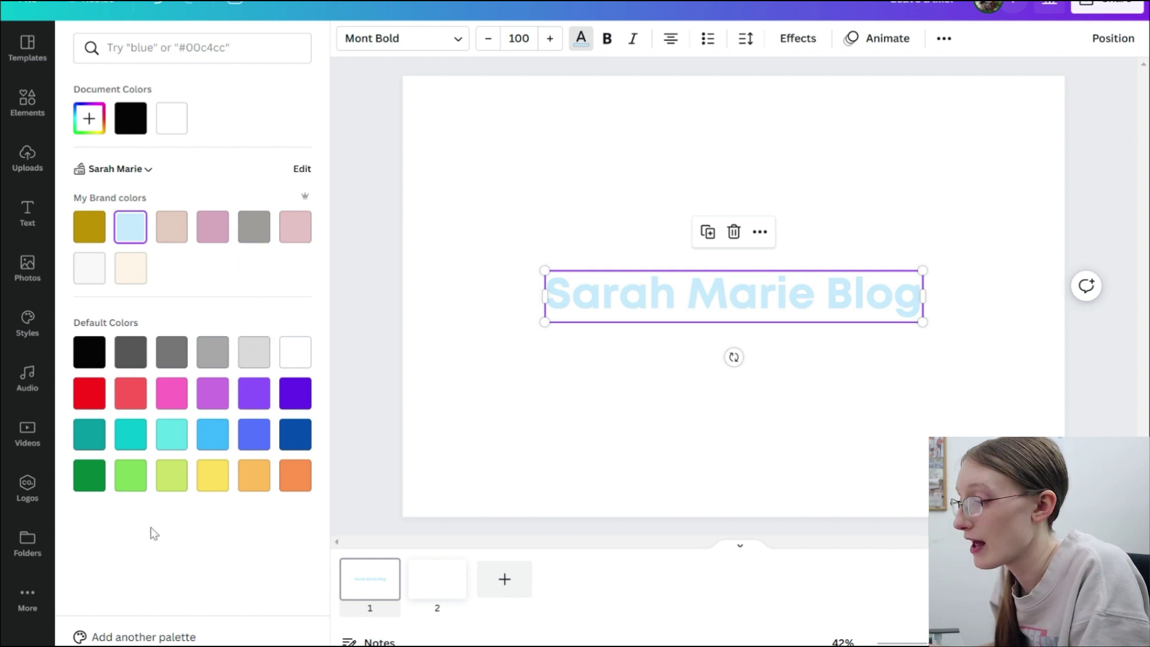
pyautogui.click(224, 48)
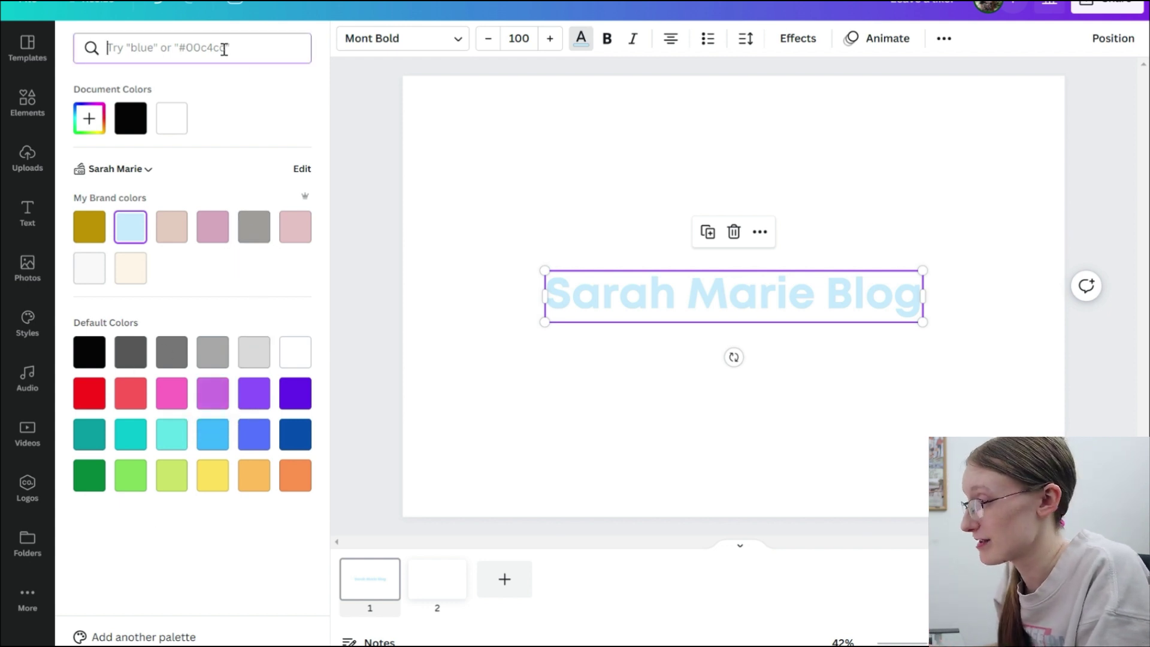
pyautogui.write('blue')
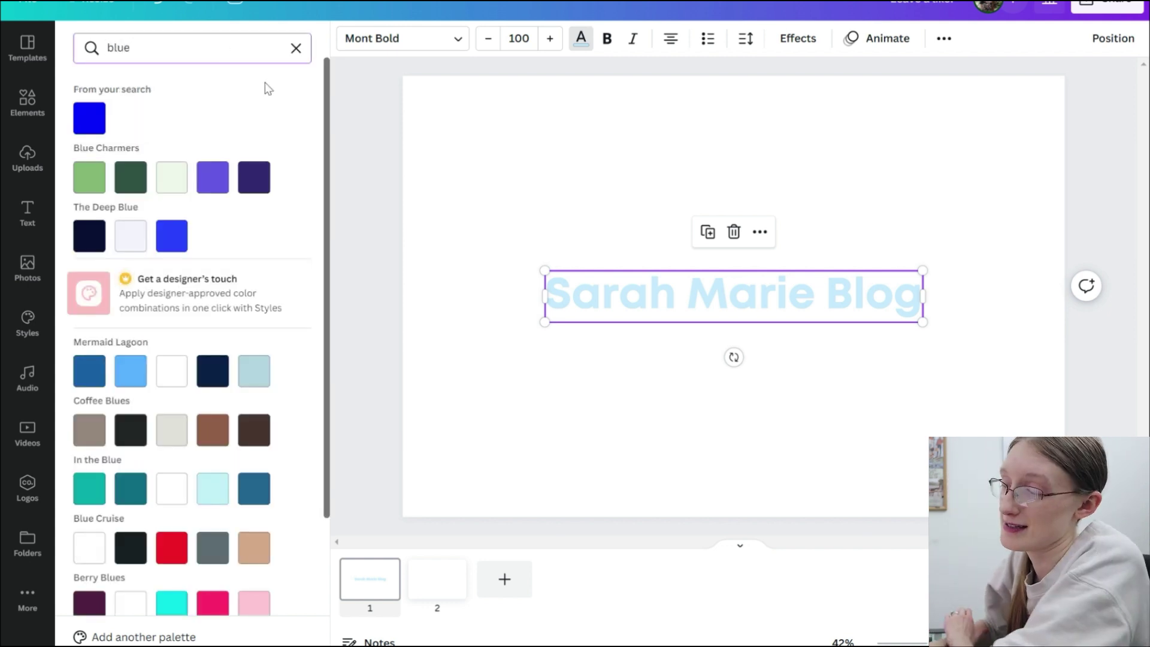
pyautogui.scroll(-2, 318, 215)
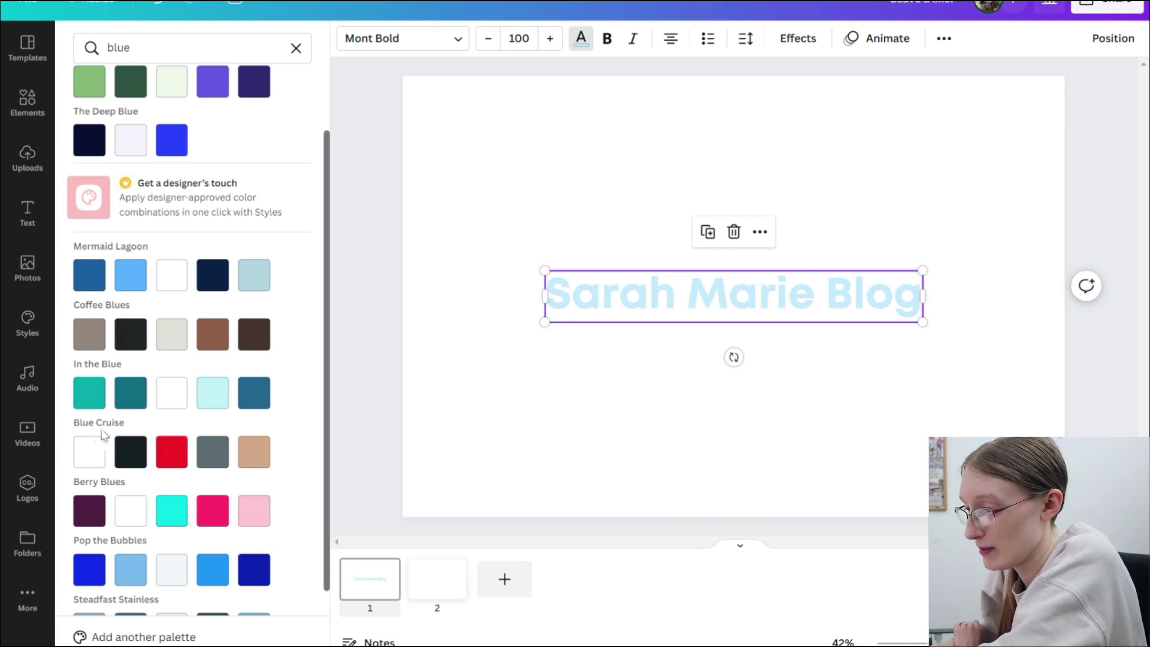
pyautogui.moveTo(324, 383); pyautogui.dragTo(324, 461)
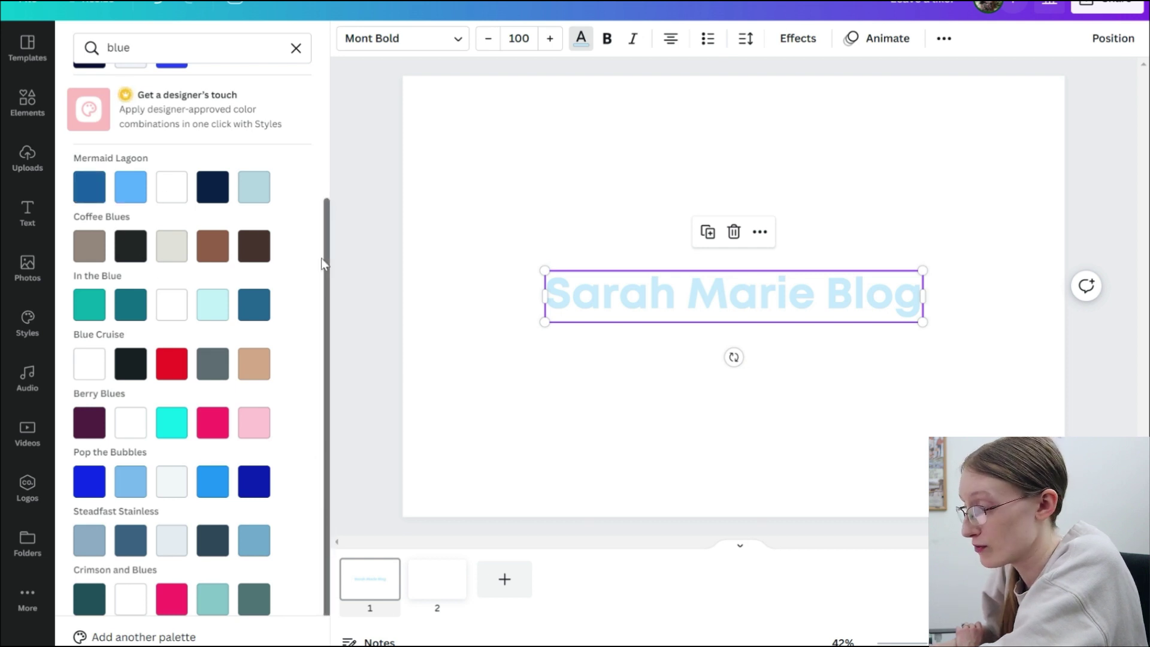
pyautogui.moveTo(327, 264); pyautogui.dragTo(354, 107)
# - Toggle bold, italic and underline on the title, leaving it without underline or italic
pyautogui.click(606, 38)
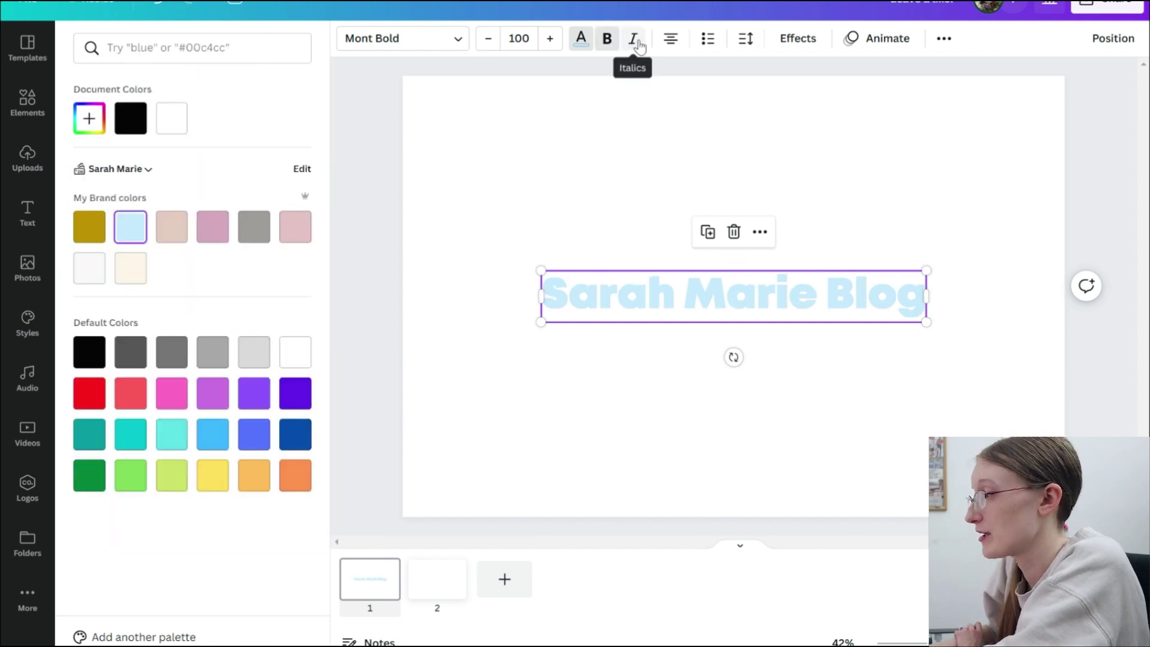
pyautogui.click(632, 39)
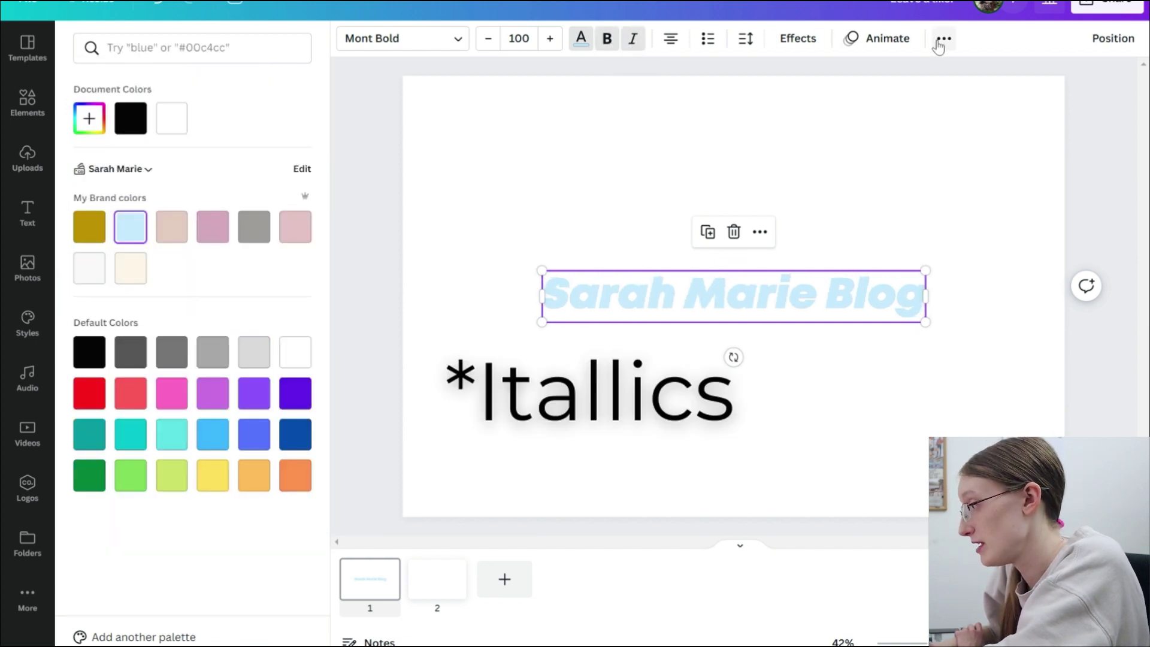
pyautogui.click(938, 45)
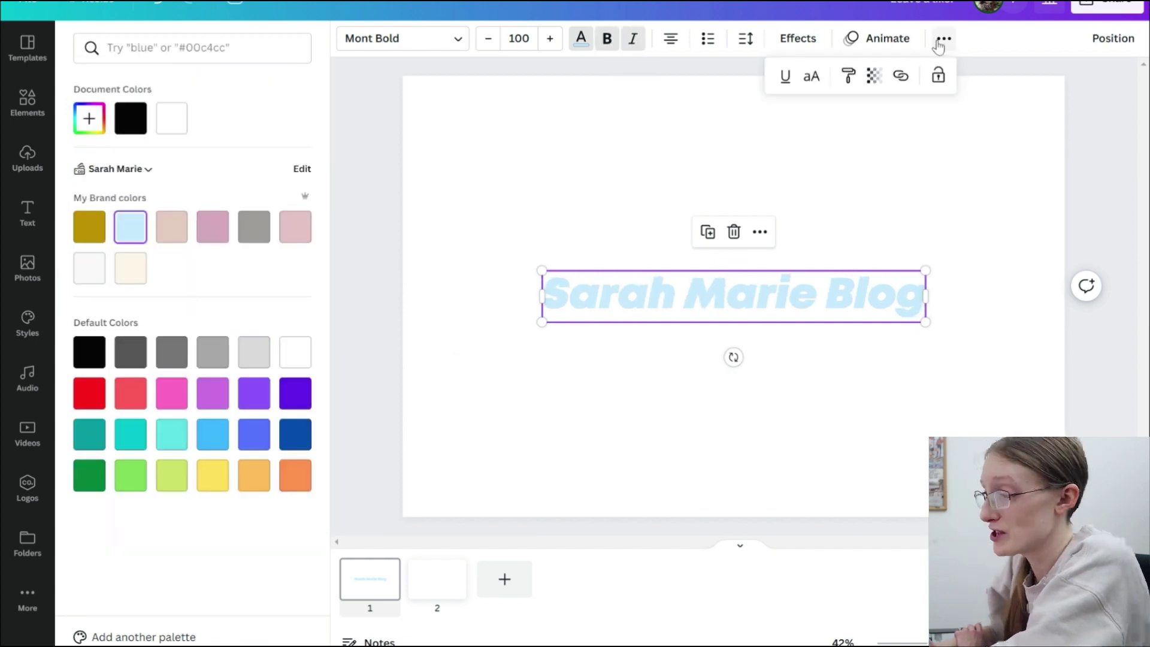
pyautogui.click(784, 78)
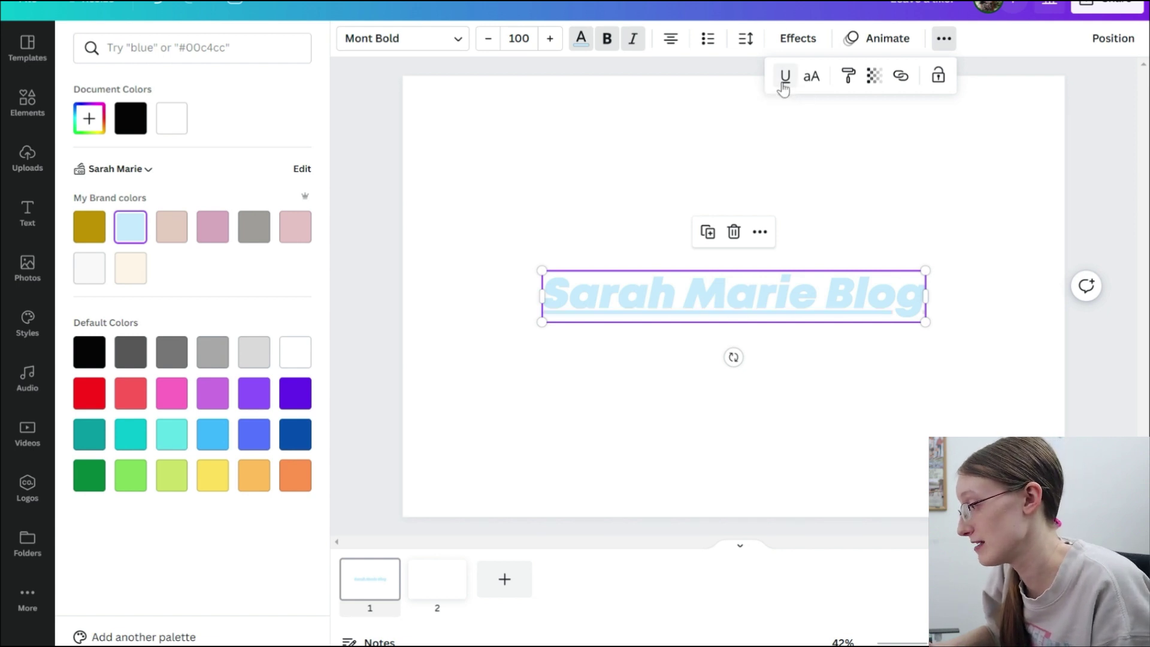
pyautogui.click(783, 84)
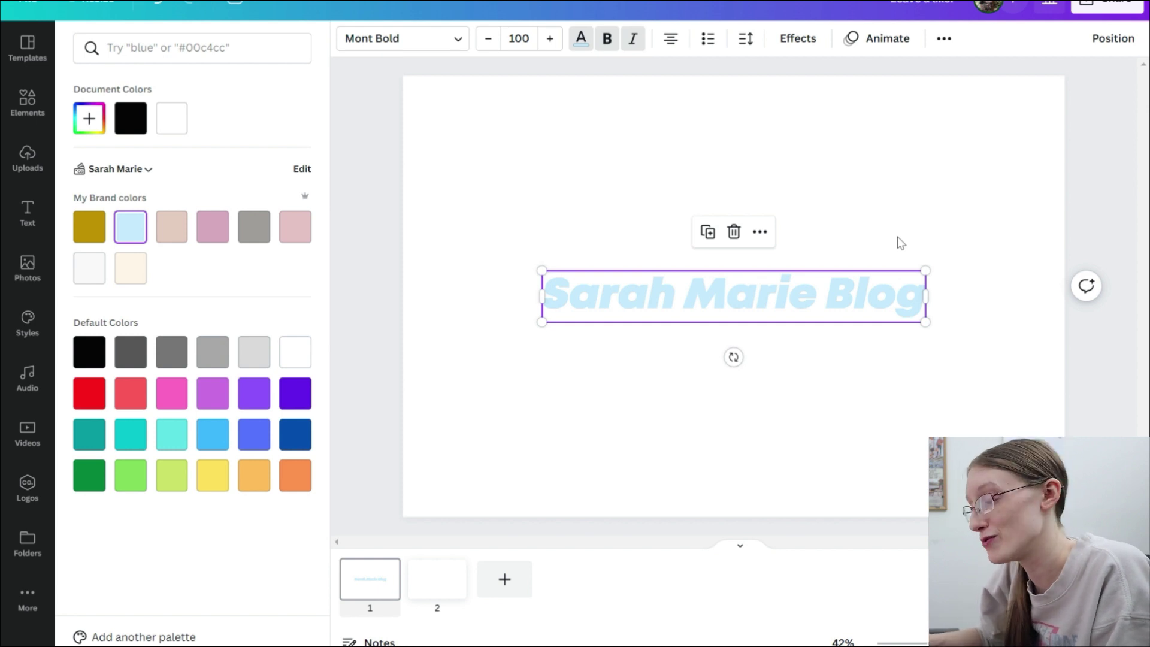
pyautogui.hotkey('ctrl', 'u')
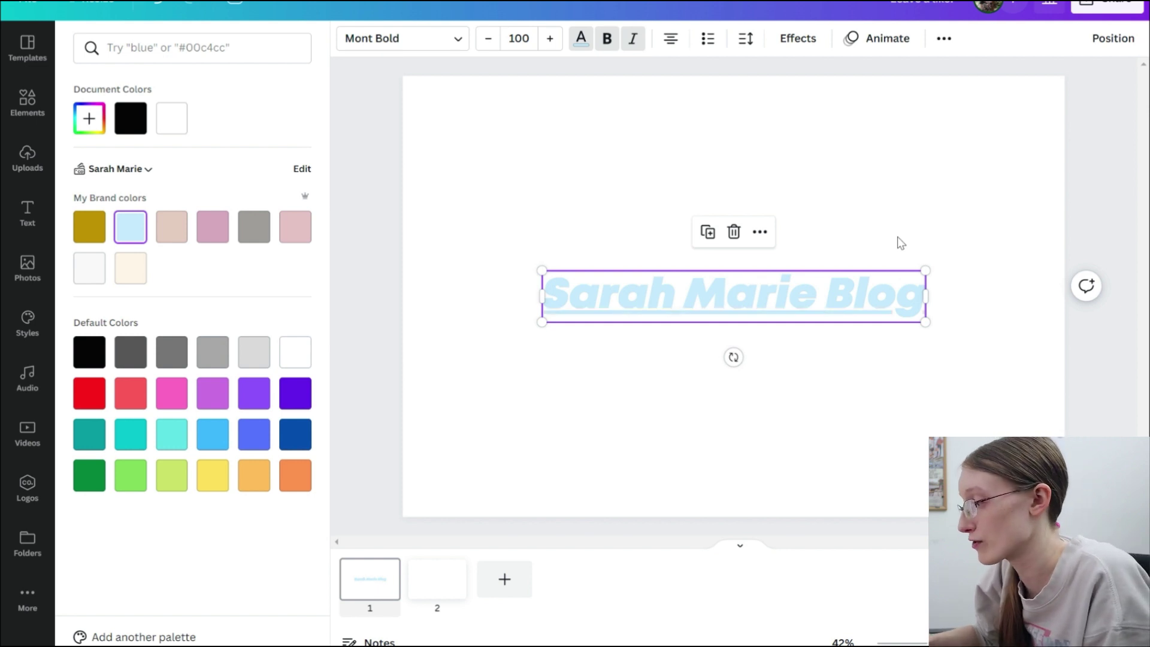
pyautogui.hotkey('ctrl', 'u')
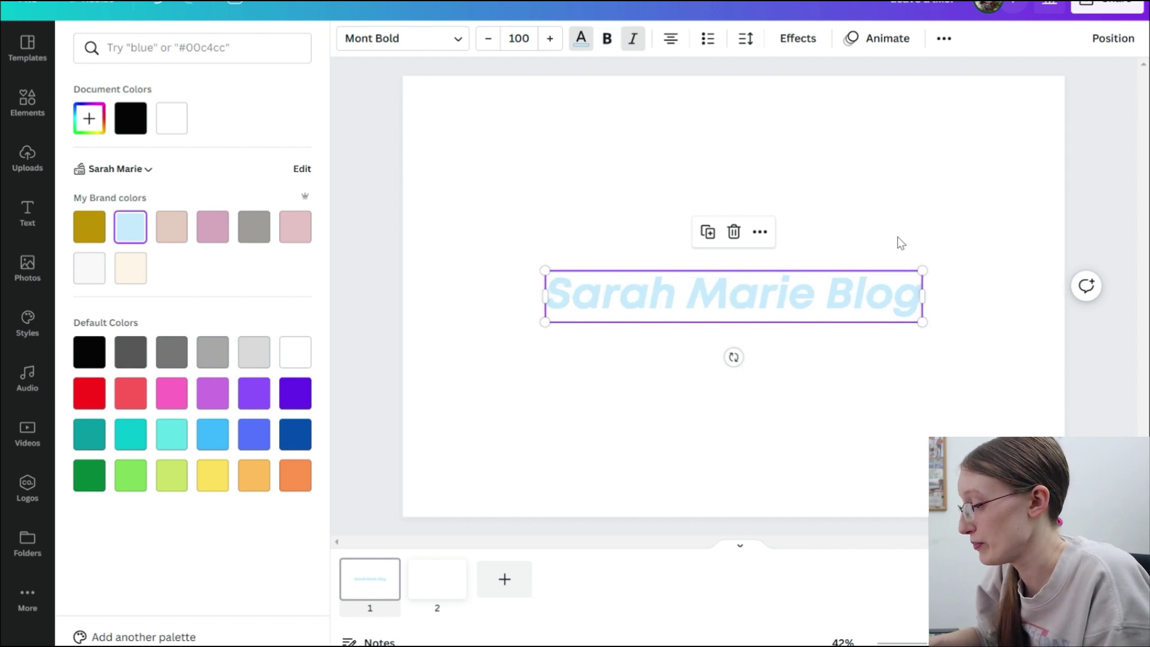
pyautogui.hotkey('ctrl', 'i')
pyautogui.hotkey('ctrl', 'i')
pyautogui.hotkey('ctrl', 'i')
pyautogui.hotkey('ctrl', 'i')
pyautogui.hotkey('ctrl', 'i')
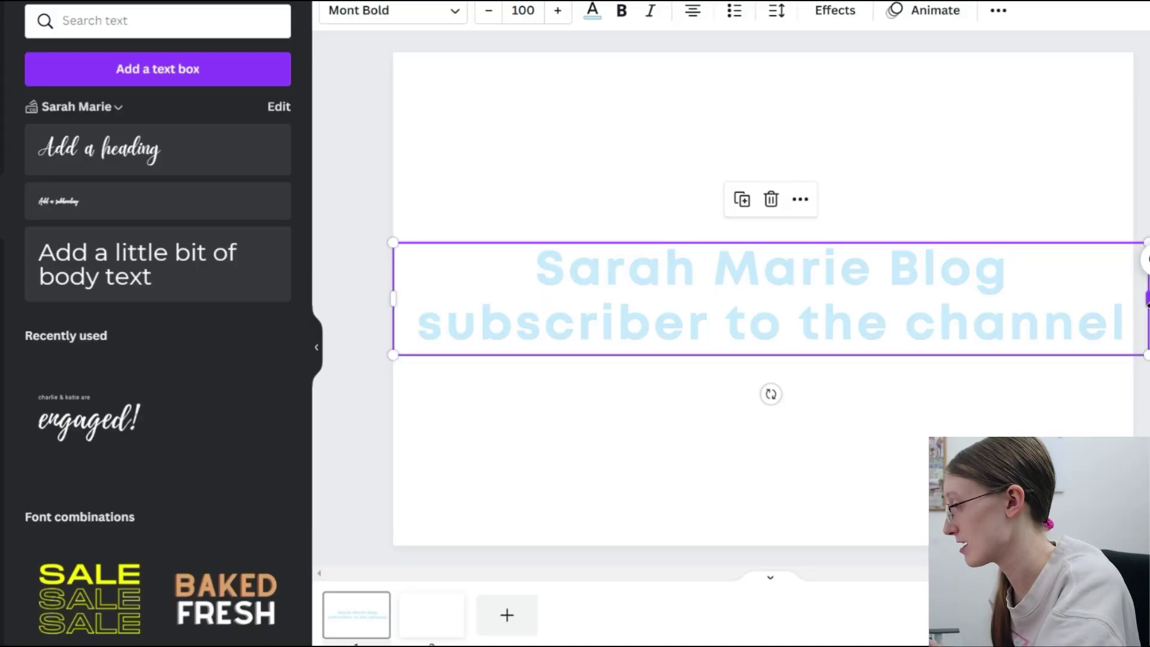
# - Narrow the title box and apply a black Shadow effect to the heading
pyautogui.moveTo(1143, 307); pyautogui.dragTo(1133, 307)
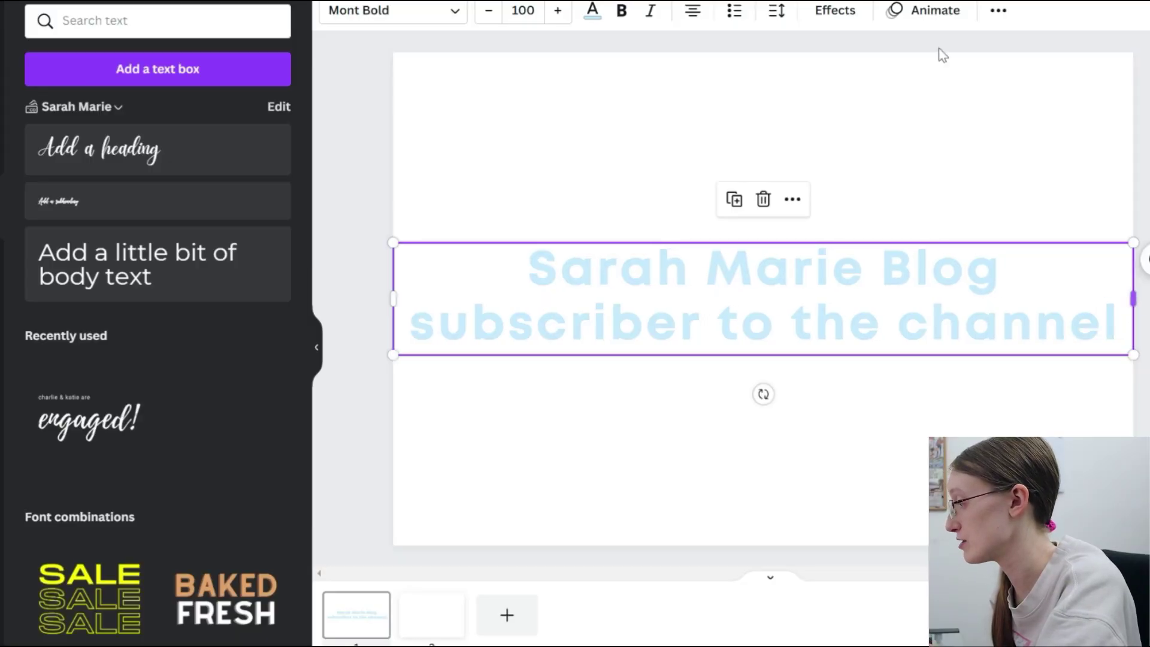
pyautogui.click(824, 15)
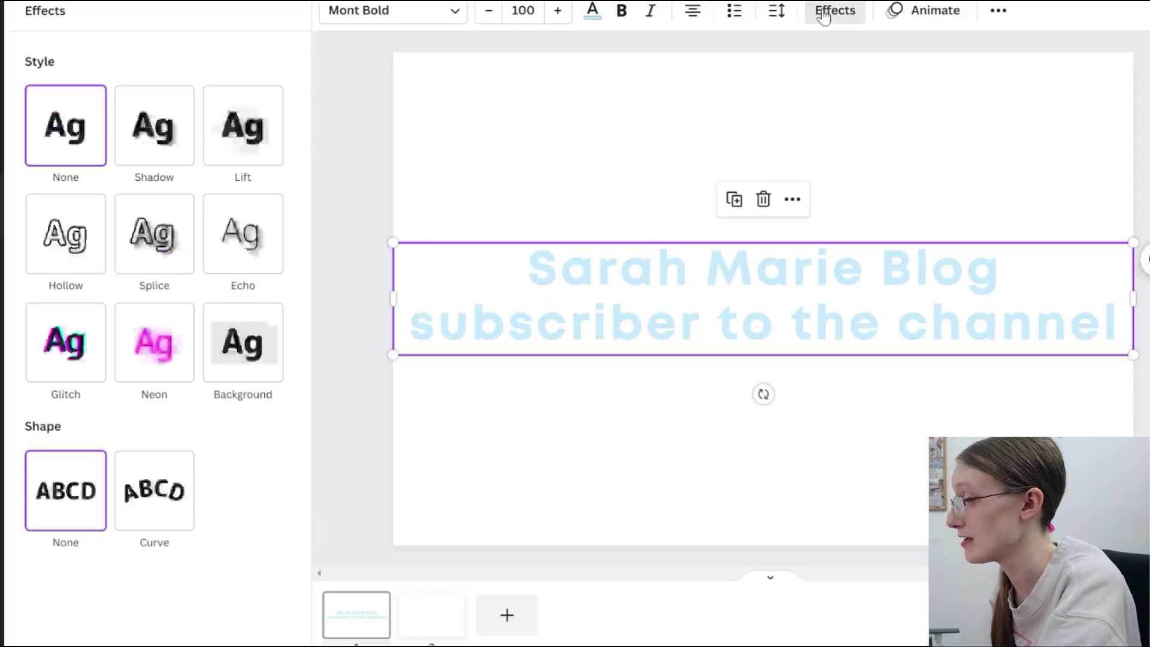
pyautogui.click(139, 135)
pyautogui.click(270, 398)
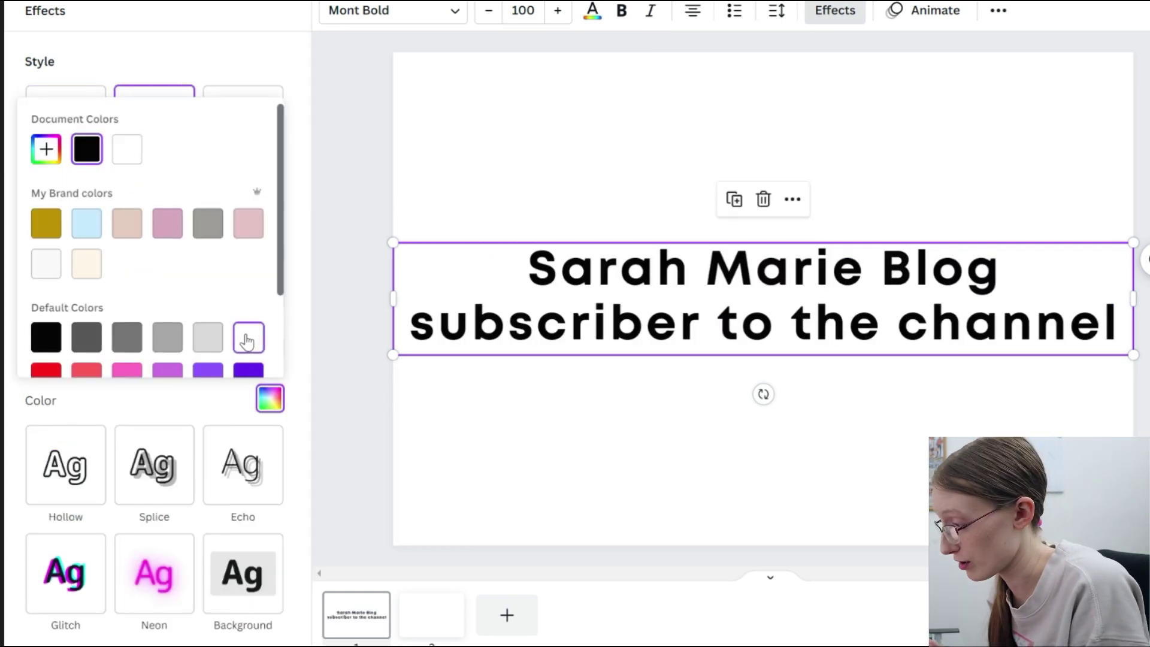
pyautogui.click(132, 213)
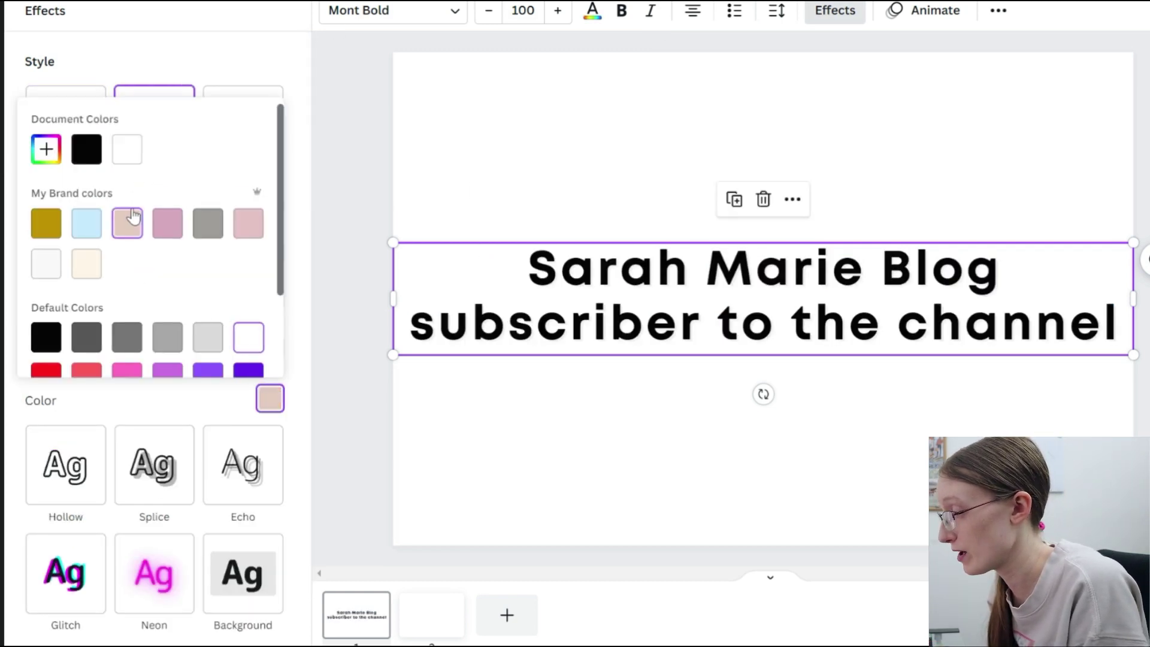
pyautogui.click(44, 346)
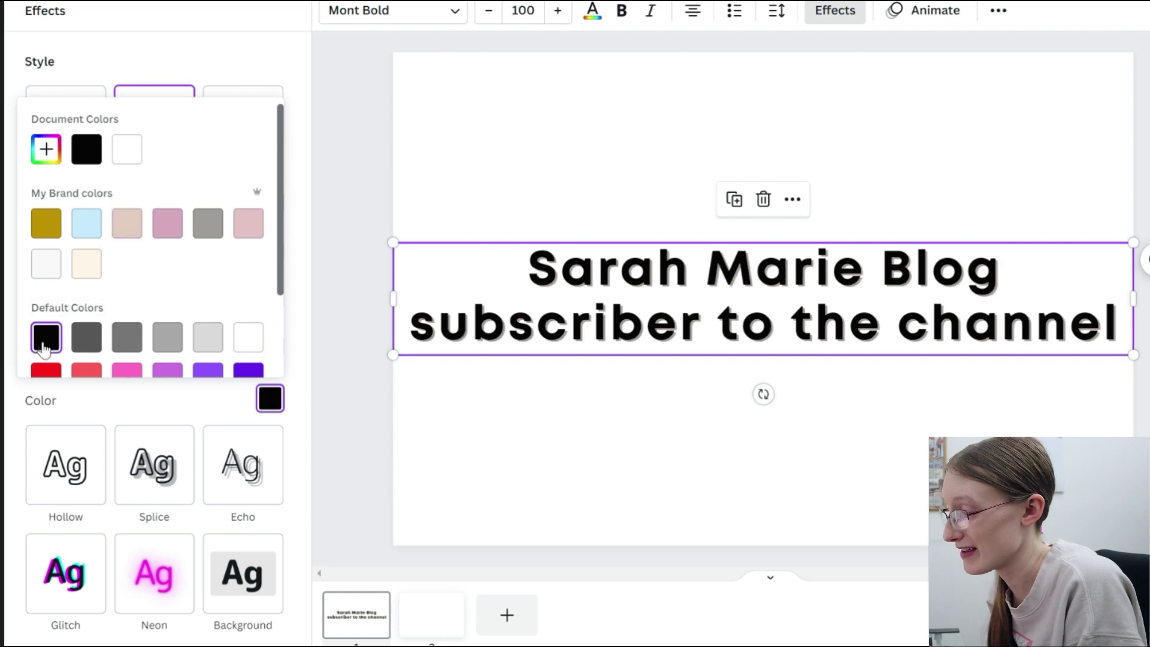
pyautogui.click(216, 74)
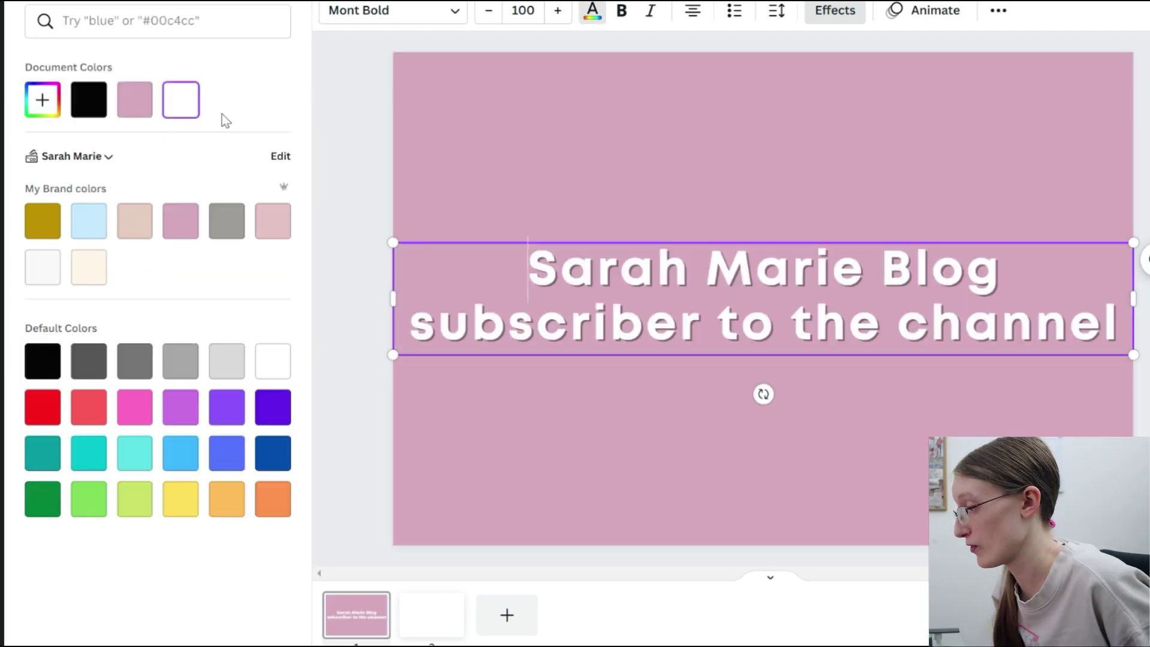
pyautogui.click(715, 311)
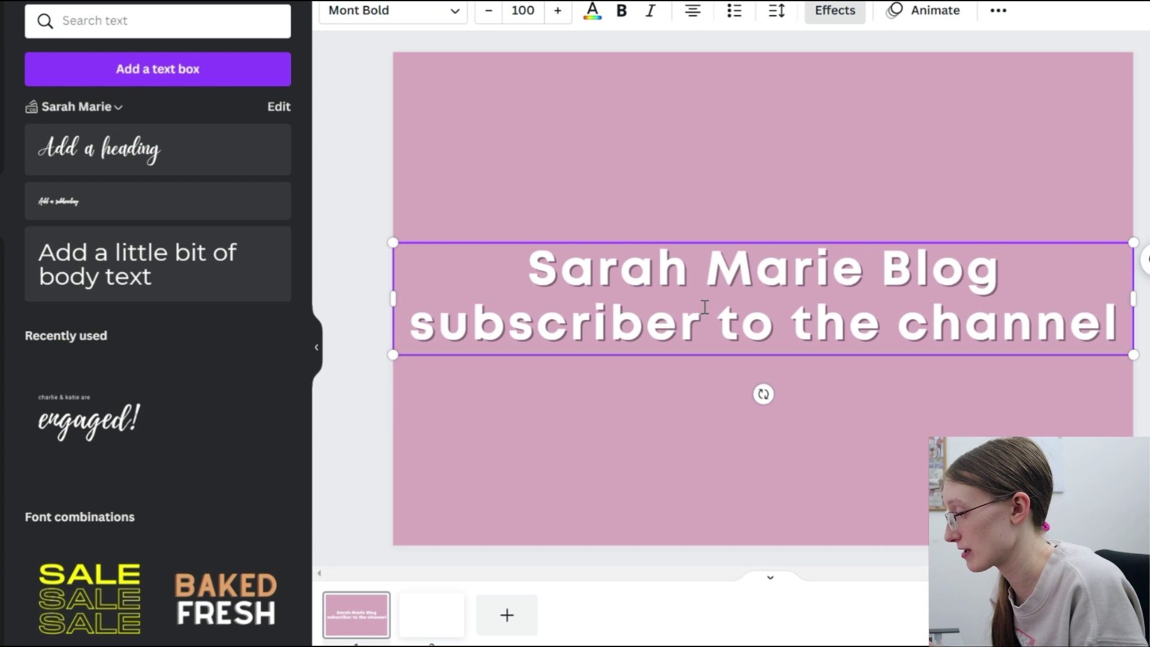
pyautogui.click(320, 354)
# - Set the shadow's offset to 100, direction to -113 and transparency to 100
pyautogui.click(584, 10)
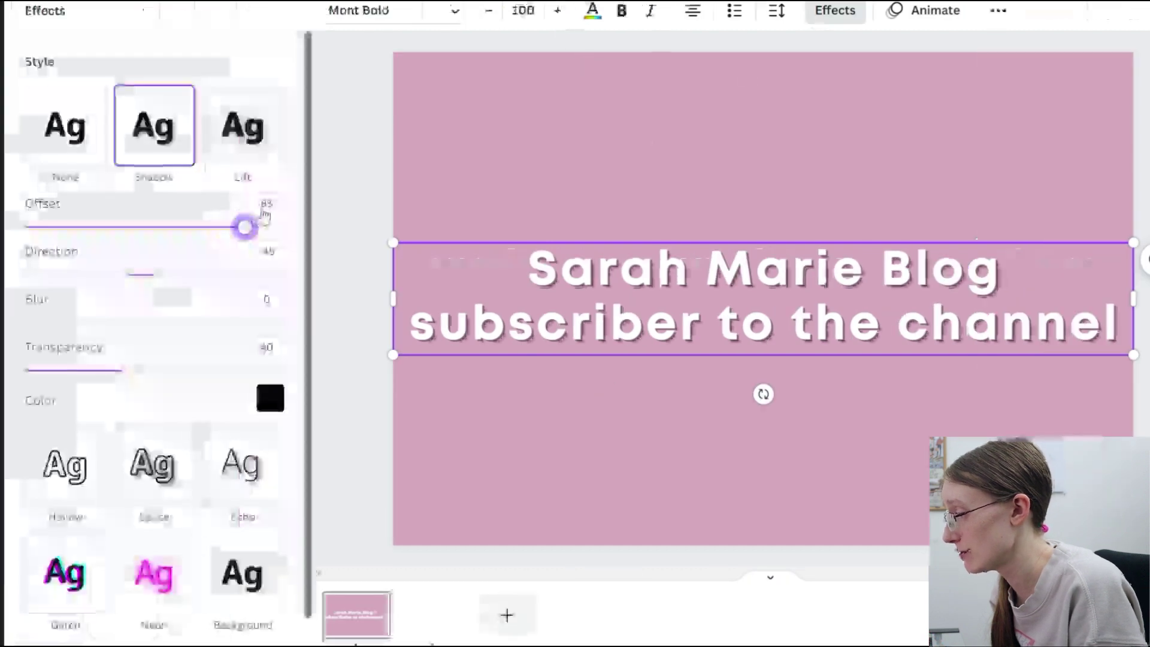
pyautogui.moveTo(278, 233); pyautogui.dragTo(395, 269)
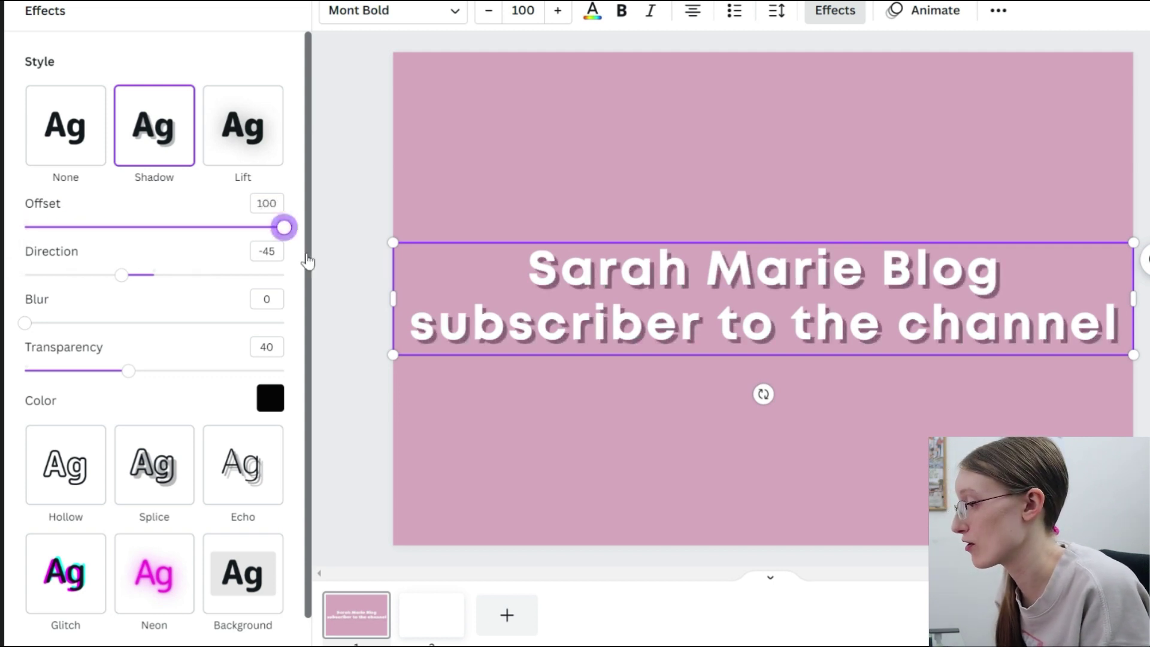
pyautogui.moveTo(120, 279); pyautogui.dragTo(341, 324)
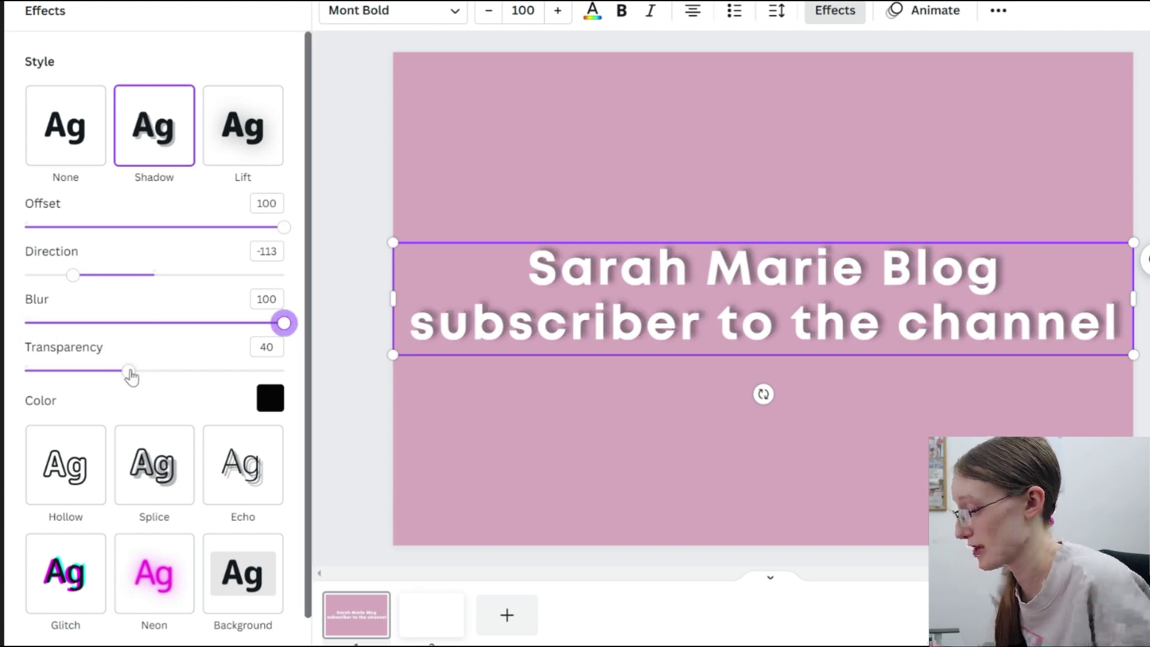
pyautogui.moveTo(131, 376); pyautogui.dragTo(152, 323)
# - Try Lift at full intensity and a dark grey Shadow, then return to Lift
pyautogui.click(252, 117)
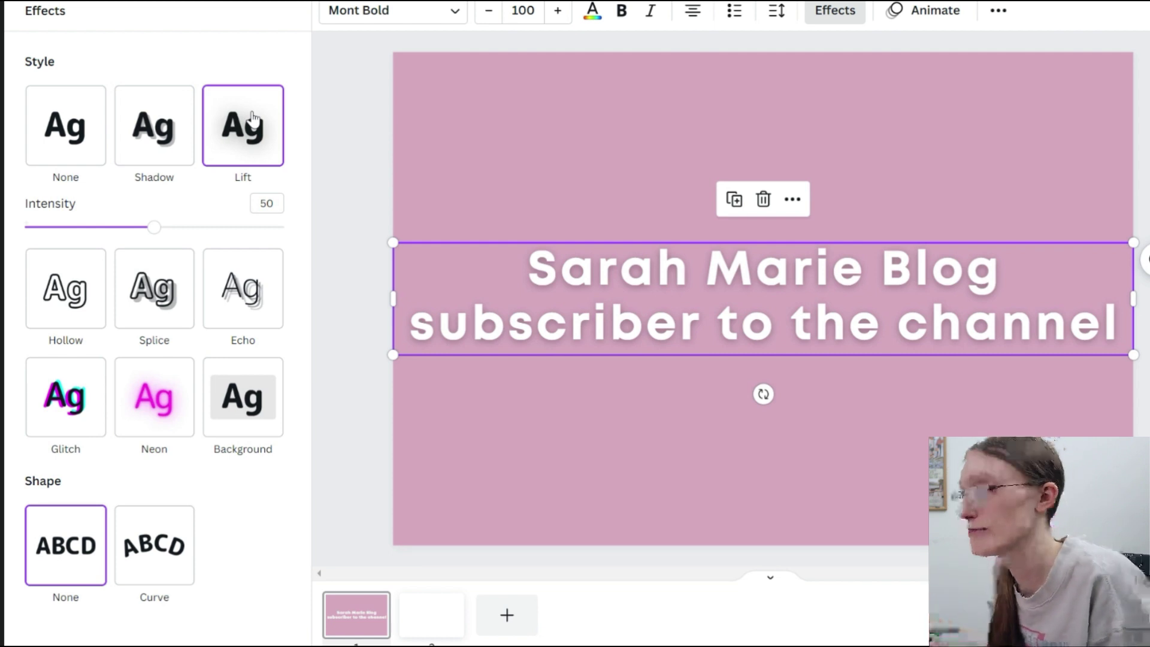
pyautogui.moveTo(154, 227); pyautogui.dragTo(405, 245)
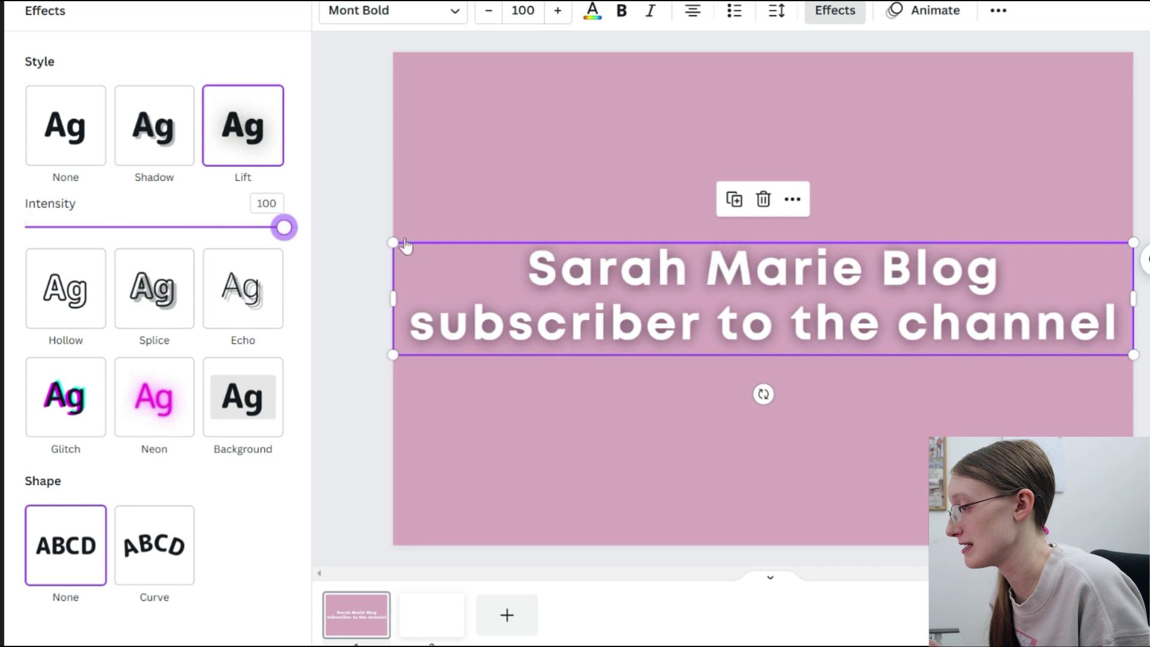
pyautogui.click(157, 134)
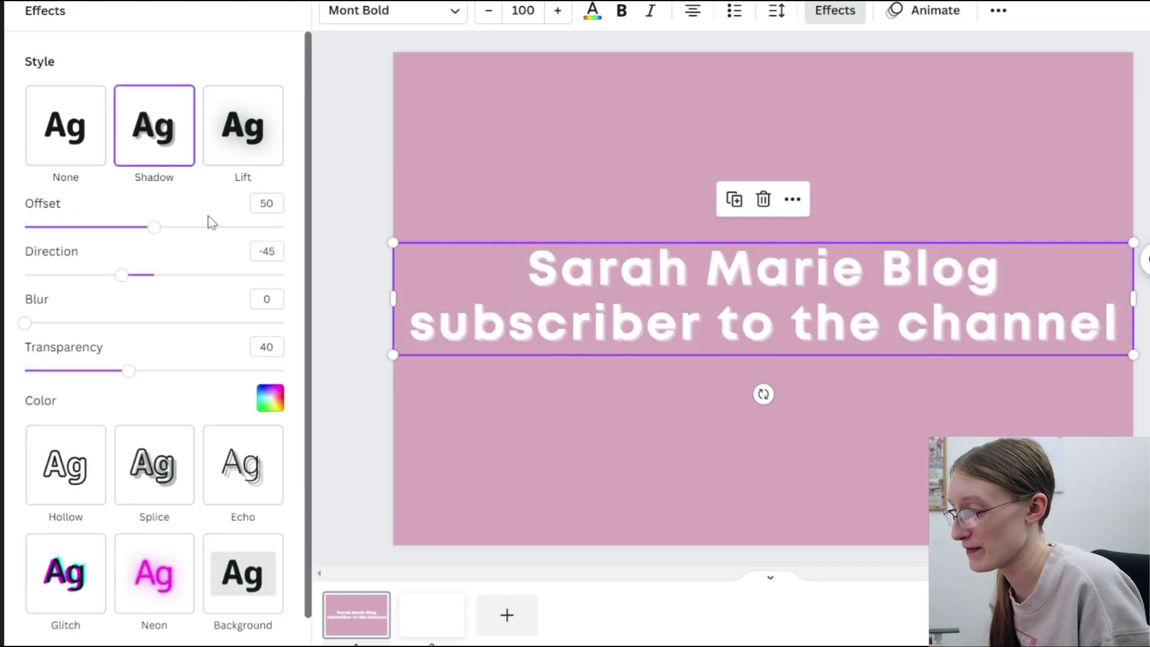
pyautogui.click(270, 400)
pyautogui.click(126, 339)
pyautogui.click(247, 74)
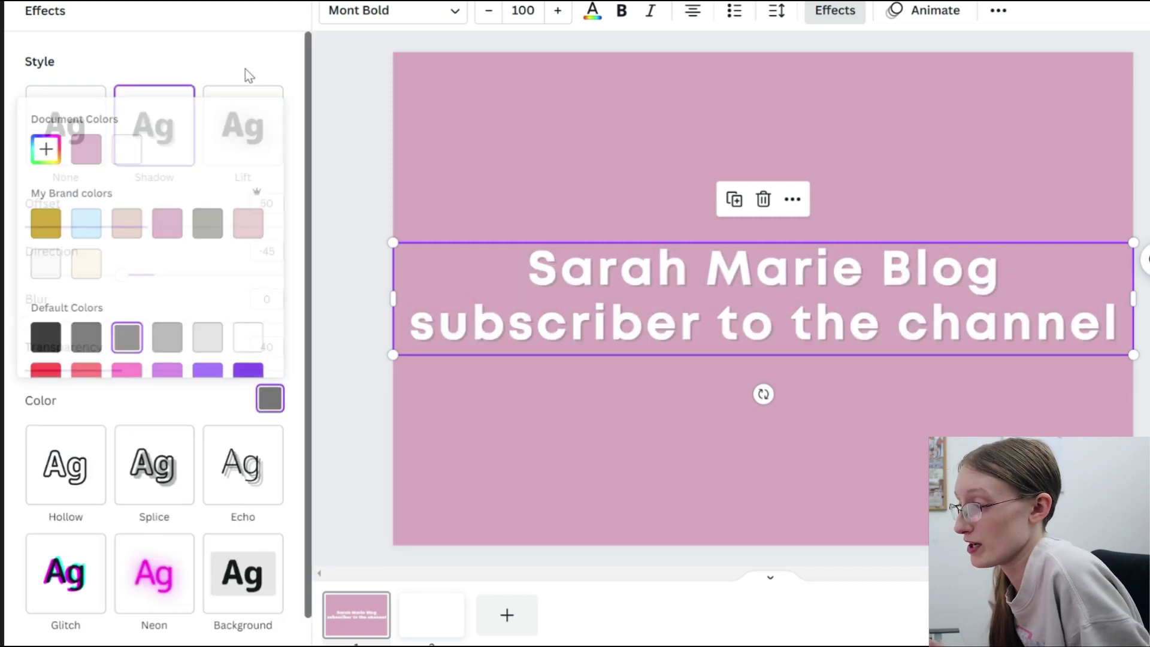
pyautogui.click(242, 125)
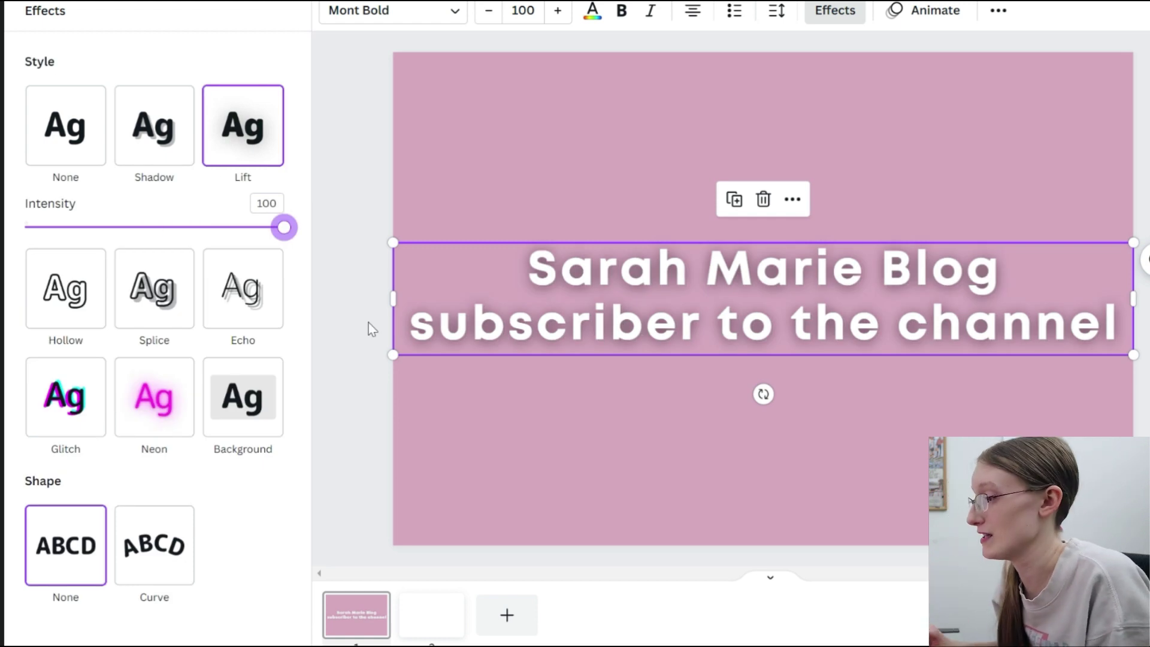
# - Make the heading black Hollow outlined text with outline thickness 1
pyautogui.click(74, 306)
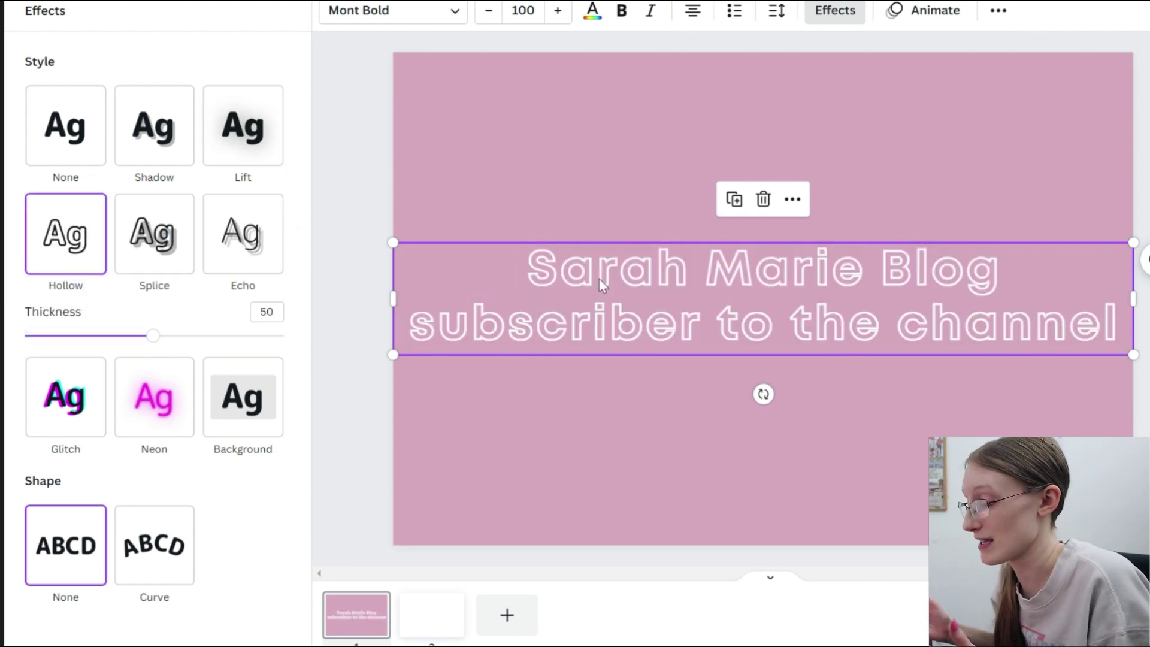
pyautogui.click(591, 12)
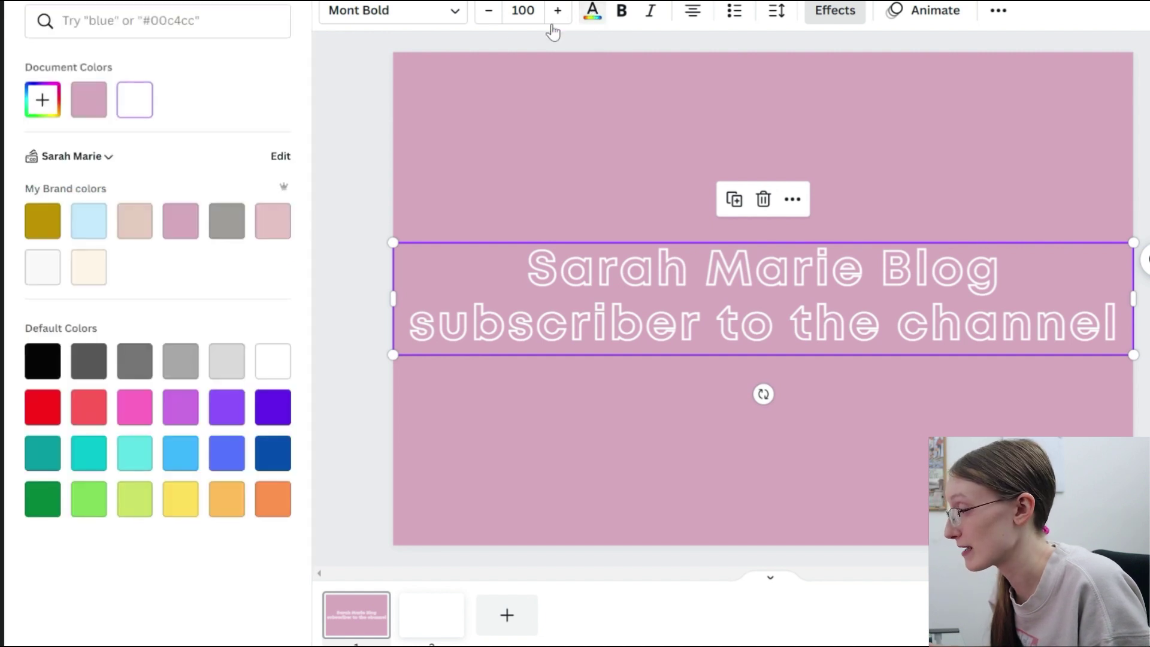
pyautogui.click(44, 373)
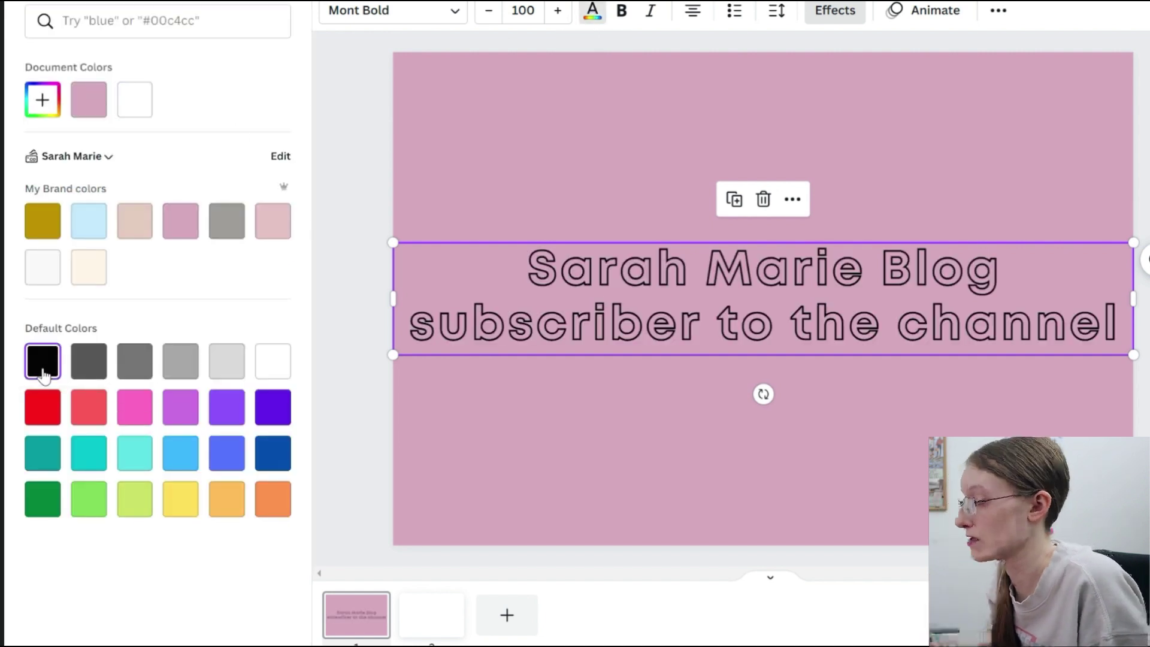
pyautogui.click(416, 287)
pyautogui.click(557, 291)
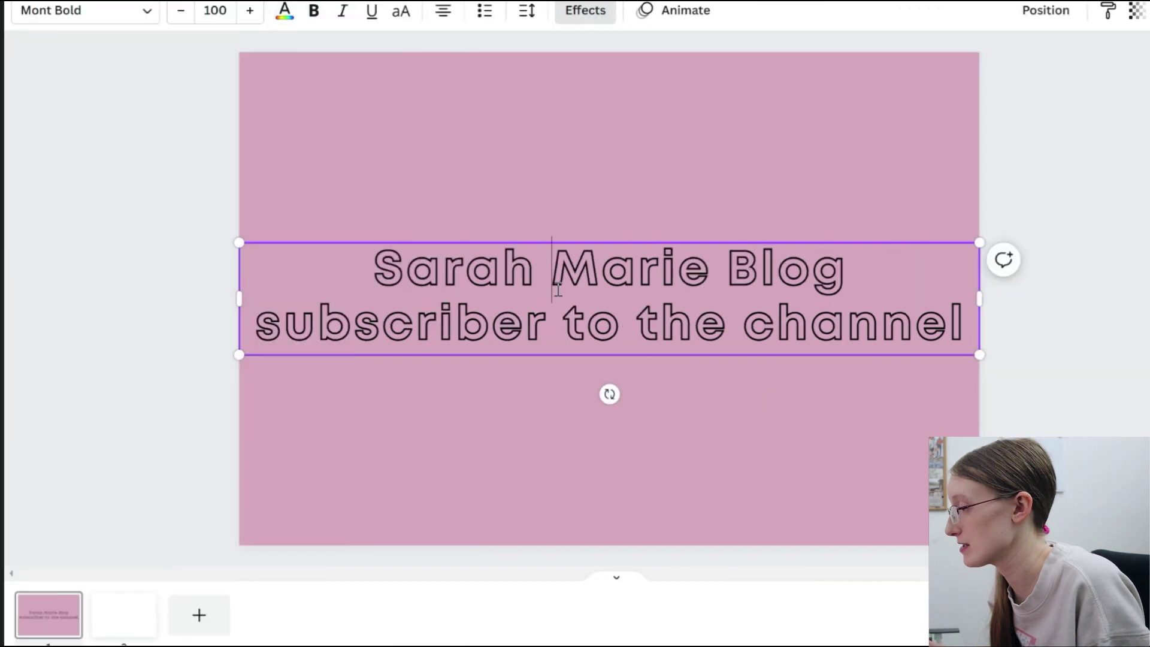
pyautogui.click(585, 10)
pyautogui.moveTo(285, 335); pyautogui.dragTo(314, 344)
# - Apply the Splice effect to the heading with a white fill
pyautogui.click(160, 244)
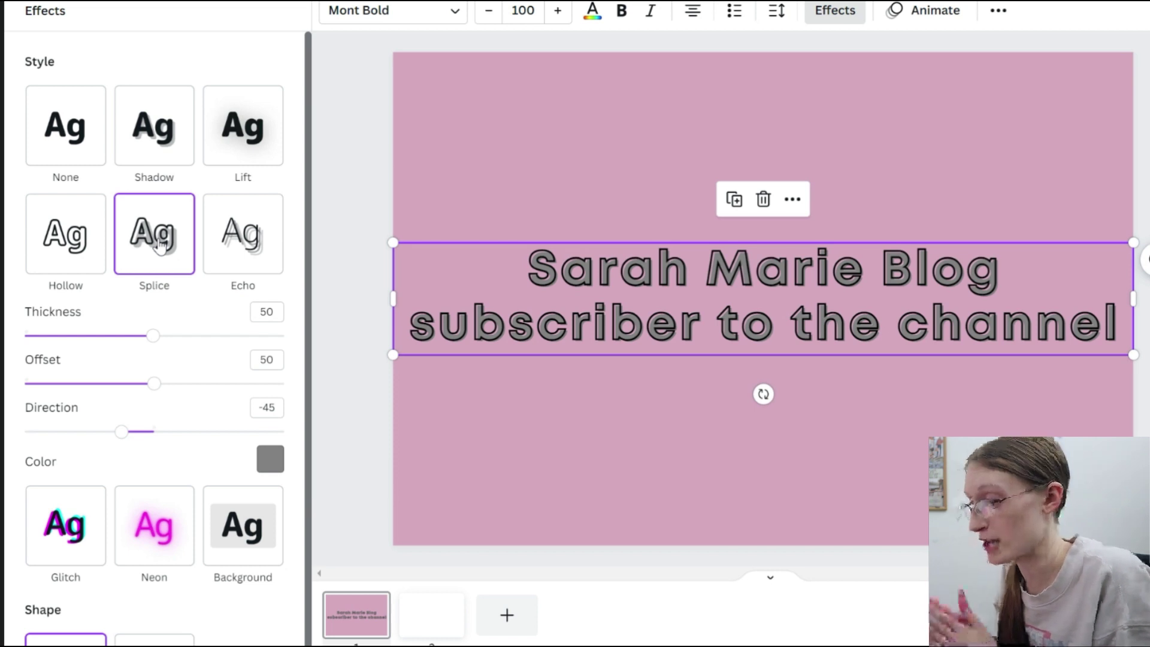
pyautogui.click(270, 459)
pyautogui.click(170, 217)
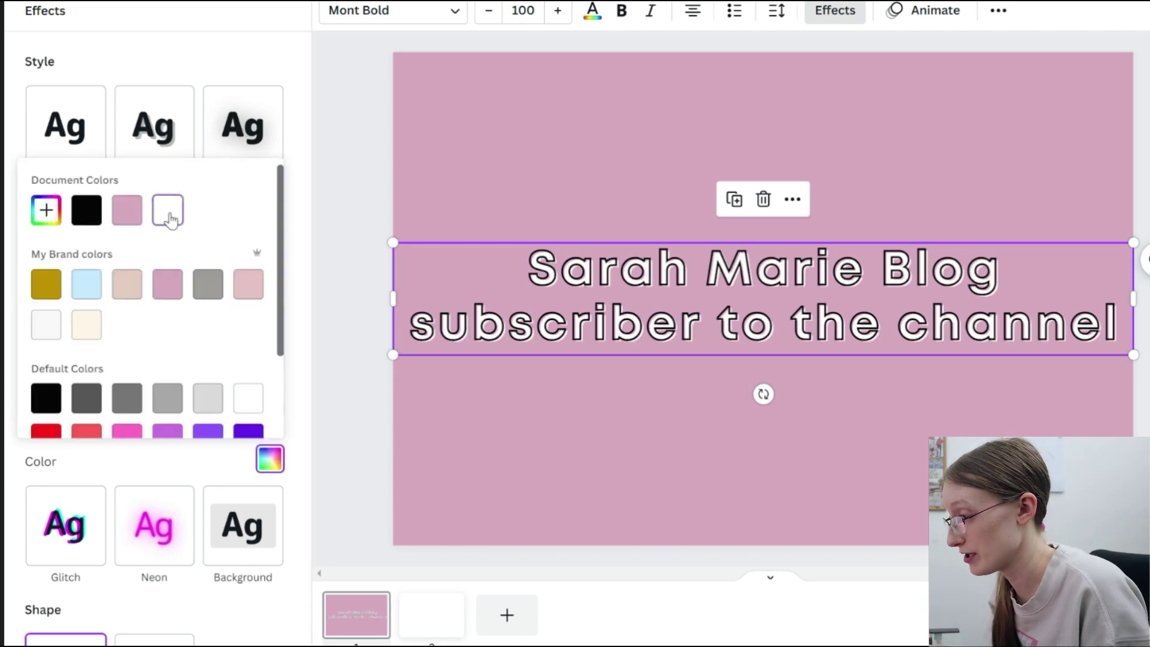
pyautogui.click(533, 180)
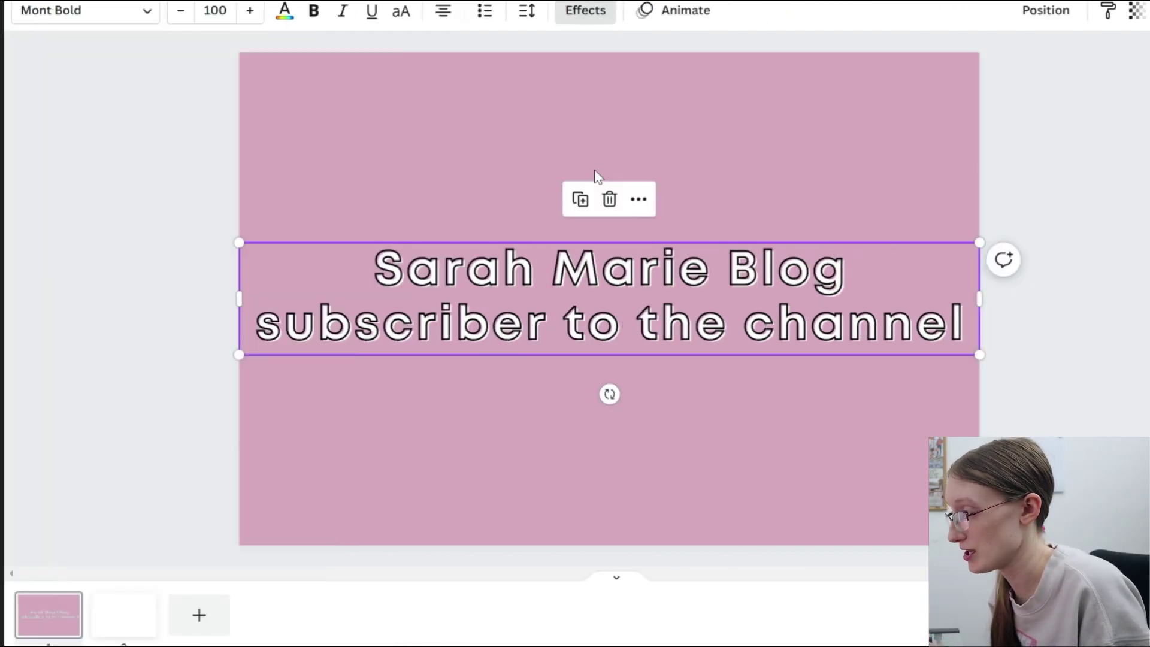
pyautogui.click(494, 134)
pyautogui.click(442, 309)
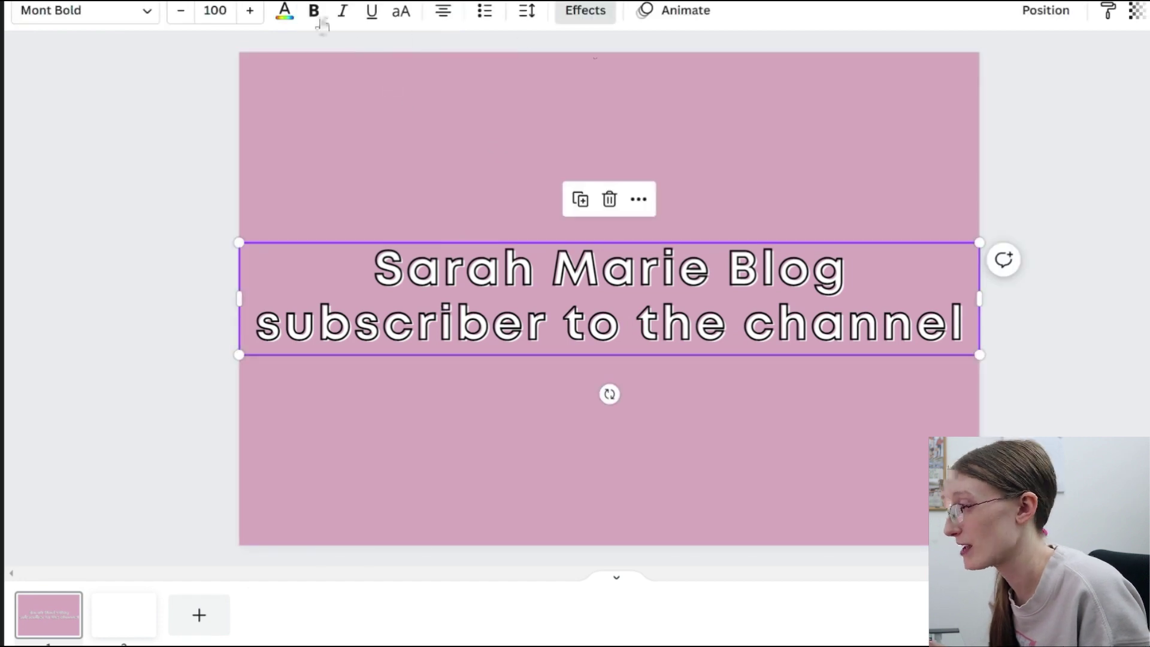
# - Try purple and turquoise text, return to black, and keep the splice fill white
pyautogui.click(284, 13)
pyautogui.click(226, 407)
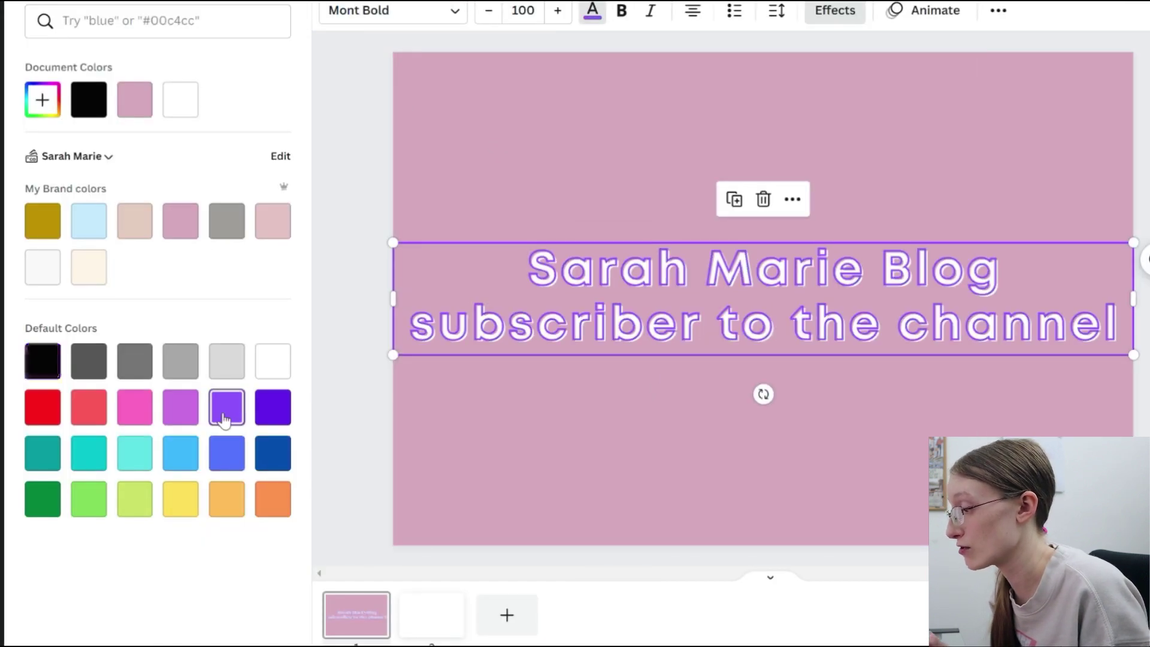
pyautogui.click(134, 454)
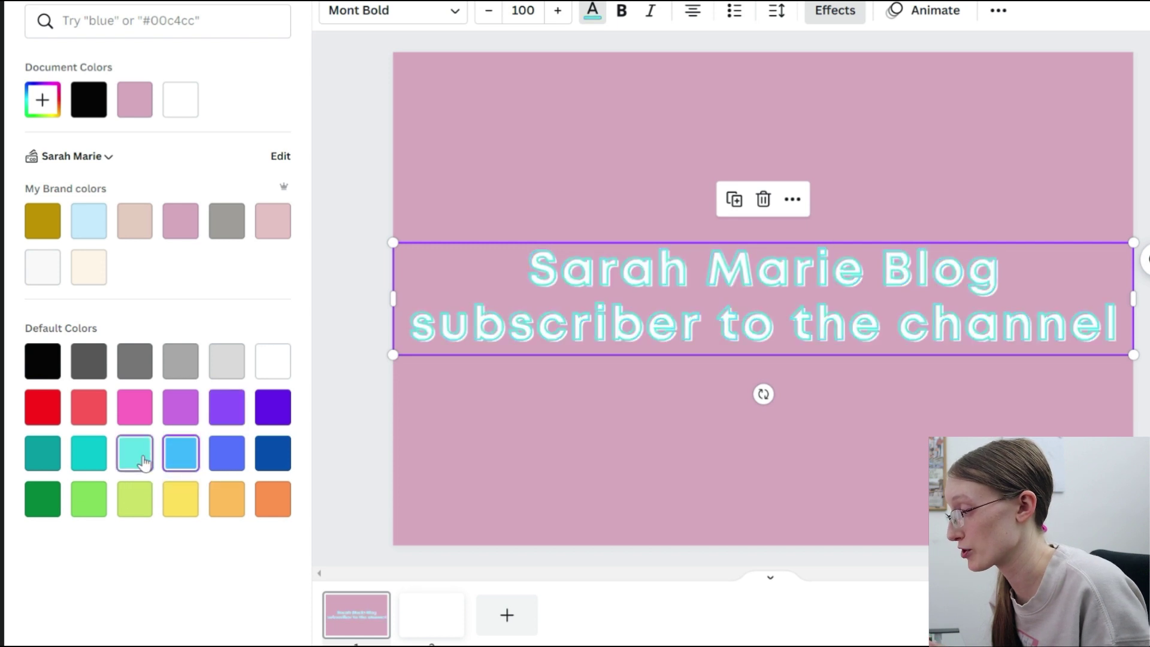
pyautogui.click(44, 361)
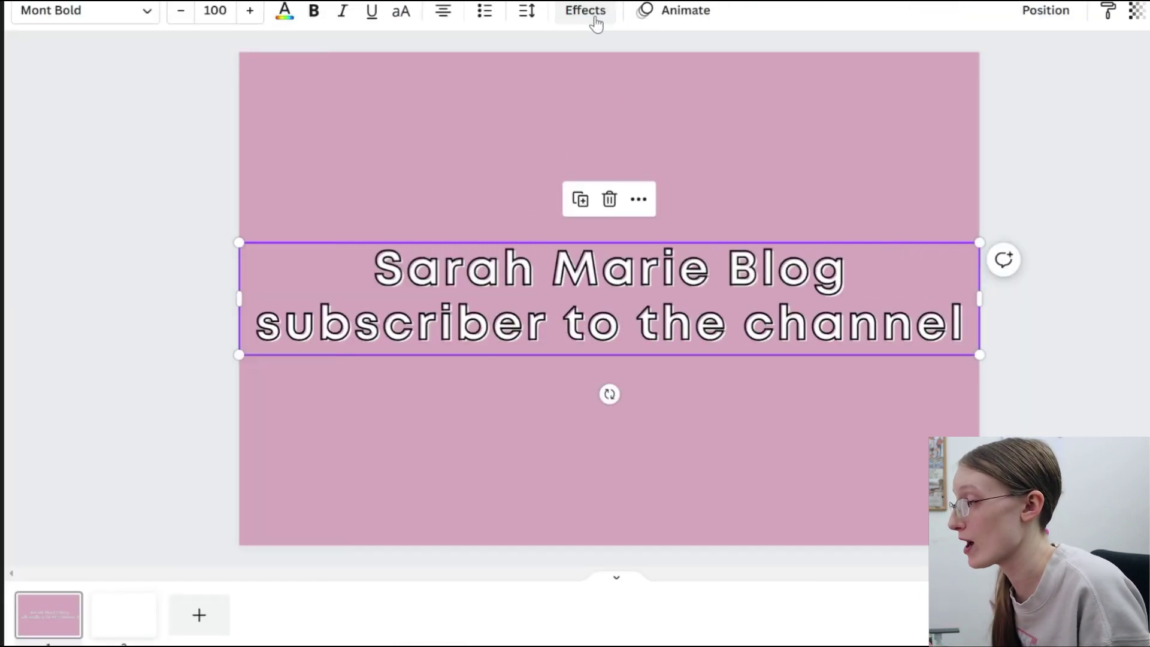
pyautogui.click(595, 18)
pyautogui.click(269, 458)
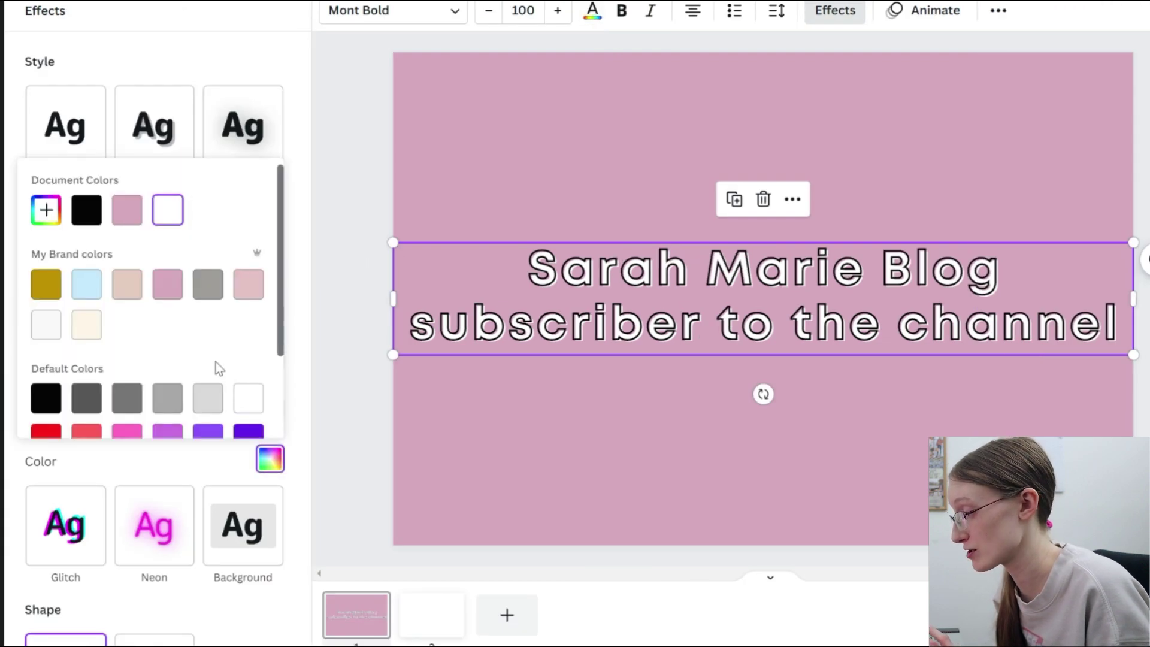
pyautogui.click(253, 410)
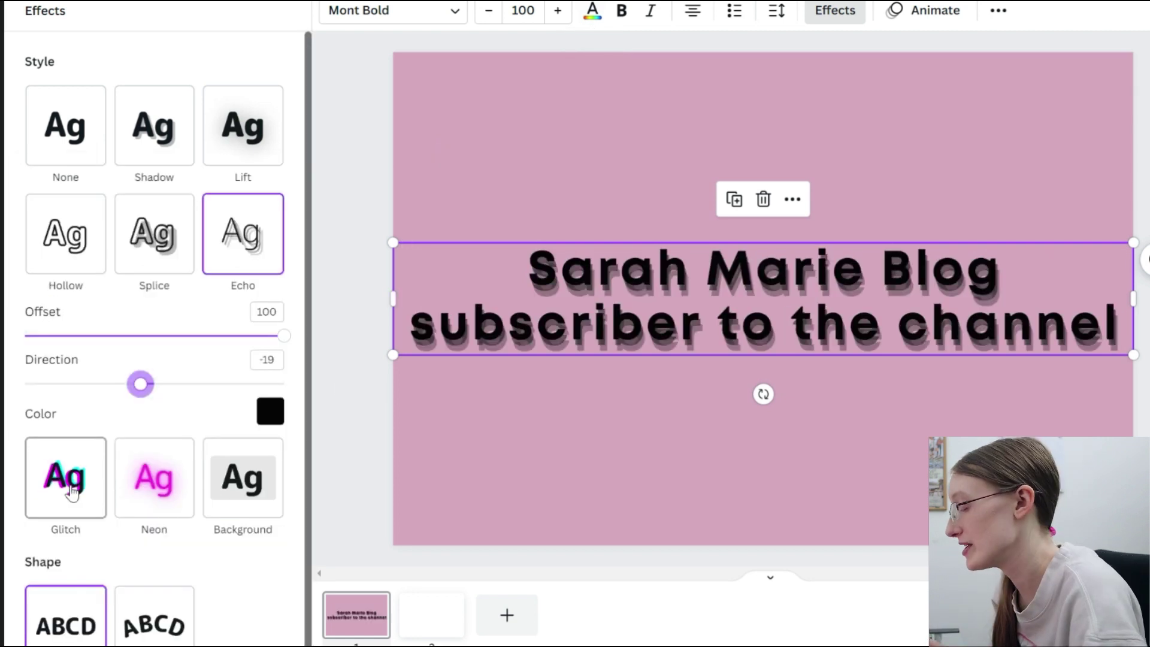
# - Try the Glitch effect with offset 100, direction 81 and cyan-red colours
pyautogui.click(71, 491)
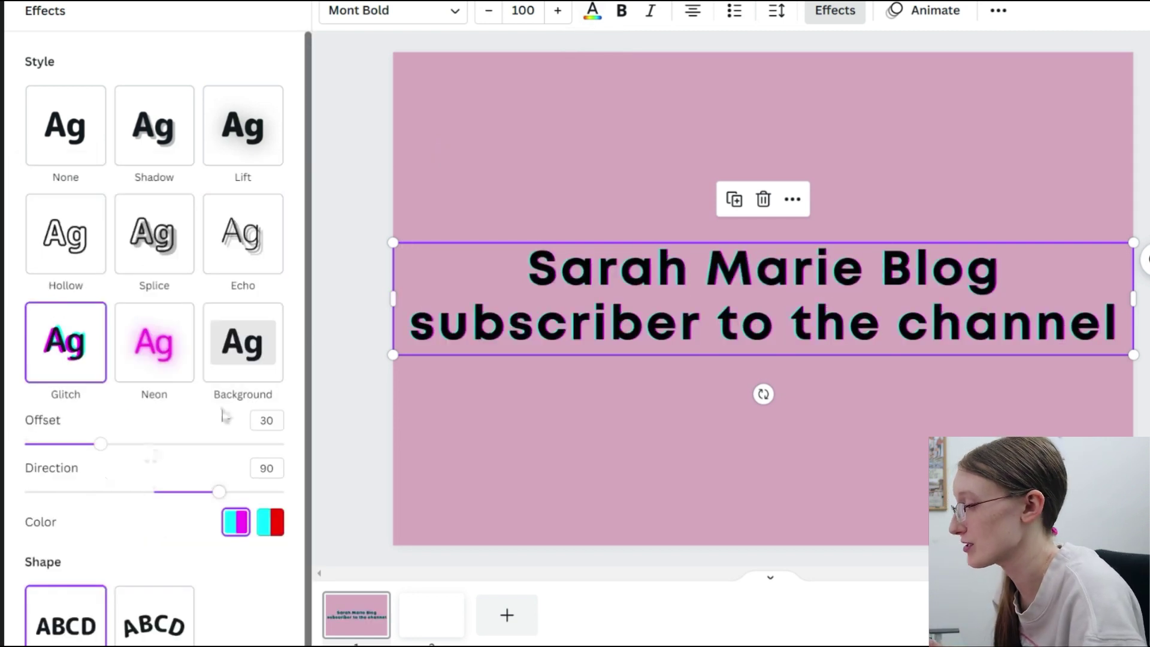
pyautogui.moveTo(216, 446); pyautogui.dragTo(284, 444)
pyautogui.moveTo(220, 491); pyautogui.dragTo(226, 513)
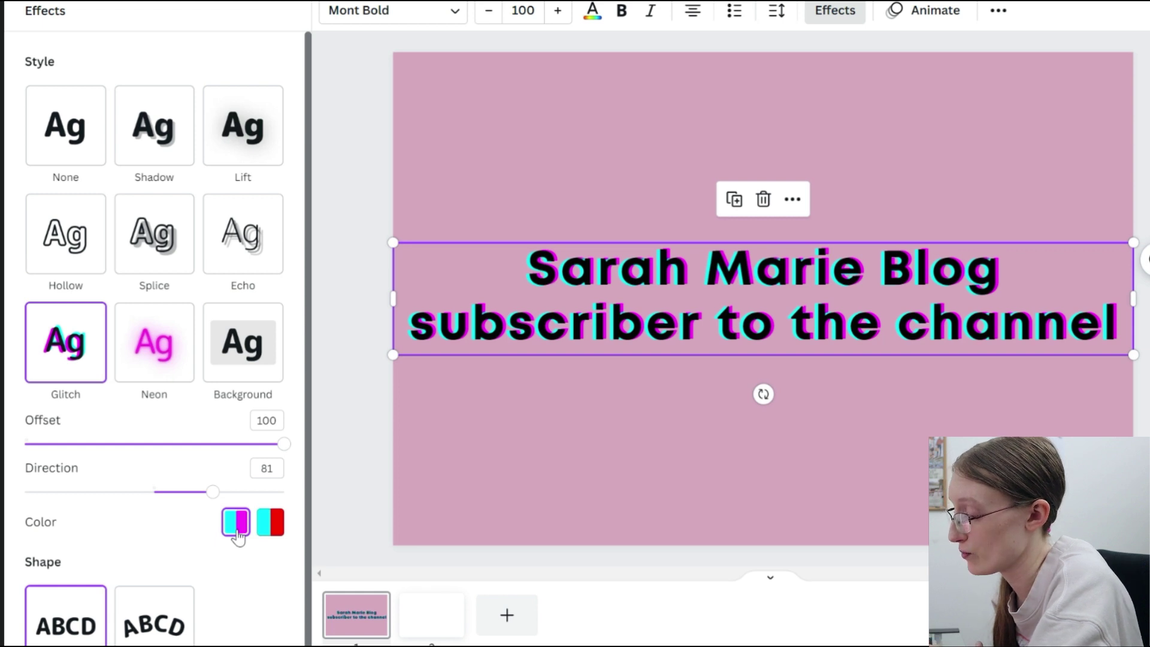
pyautogui.click(270, 534)
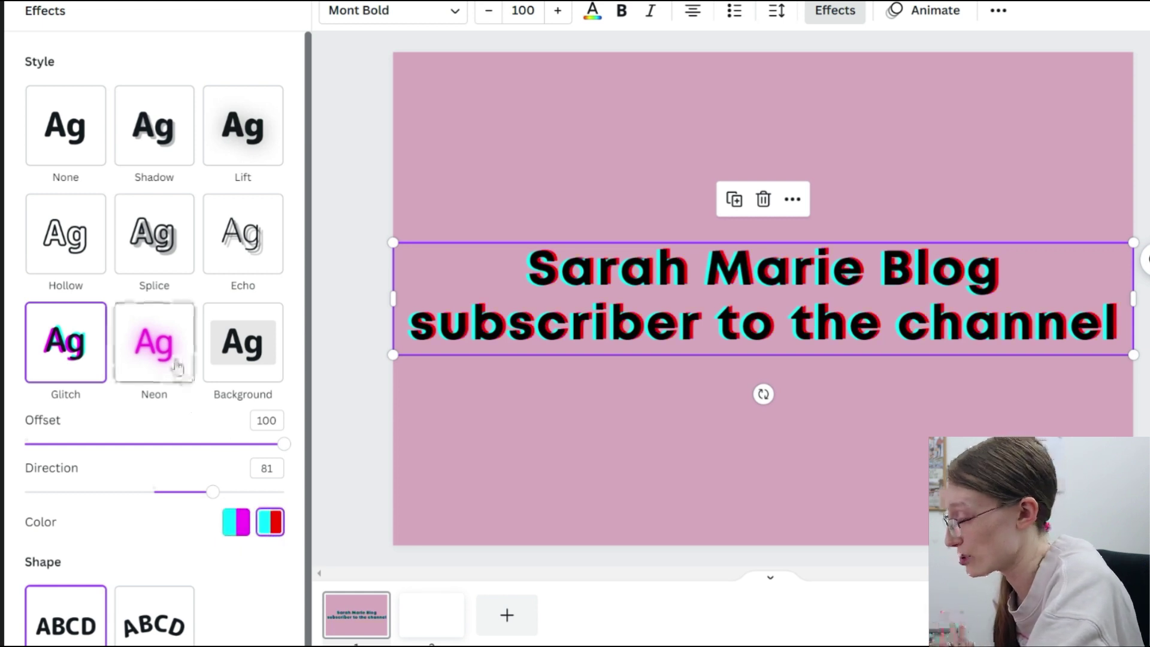
# - Add a mostly transparent white Background behind the text, adjusting roundness and spread
pyautogui.click(226, 358)
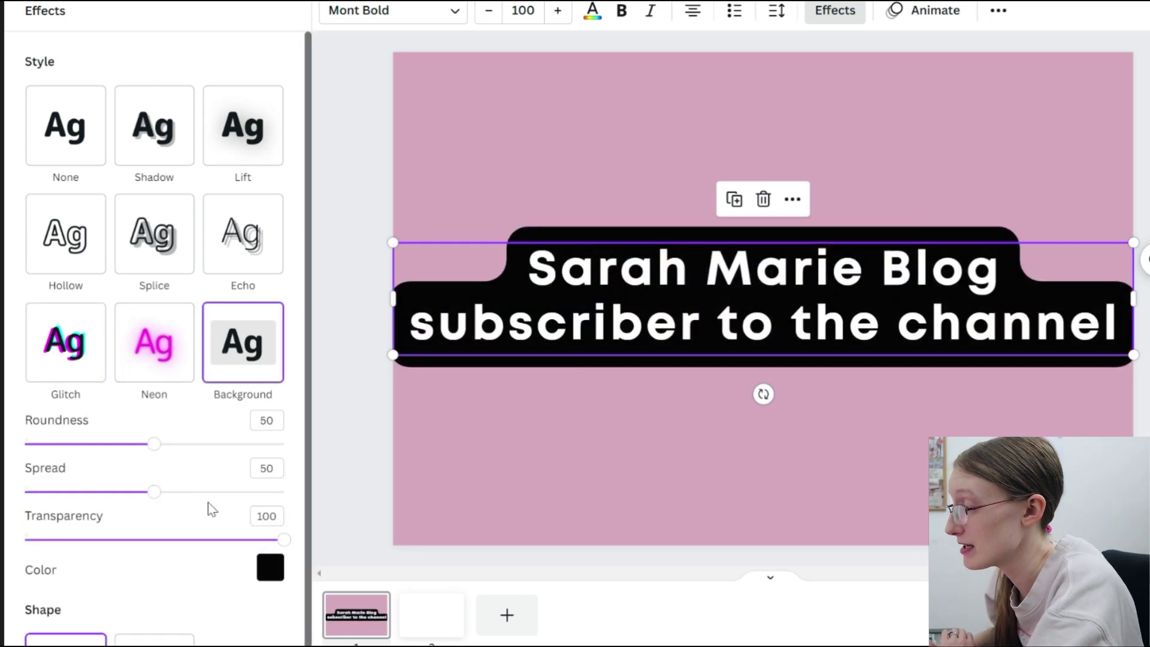
pyautogui.moveTo(154, 444); pyautogui.dragTo(185, 443)
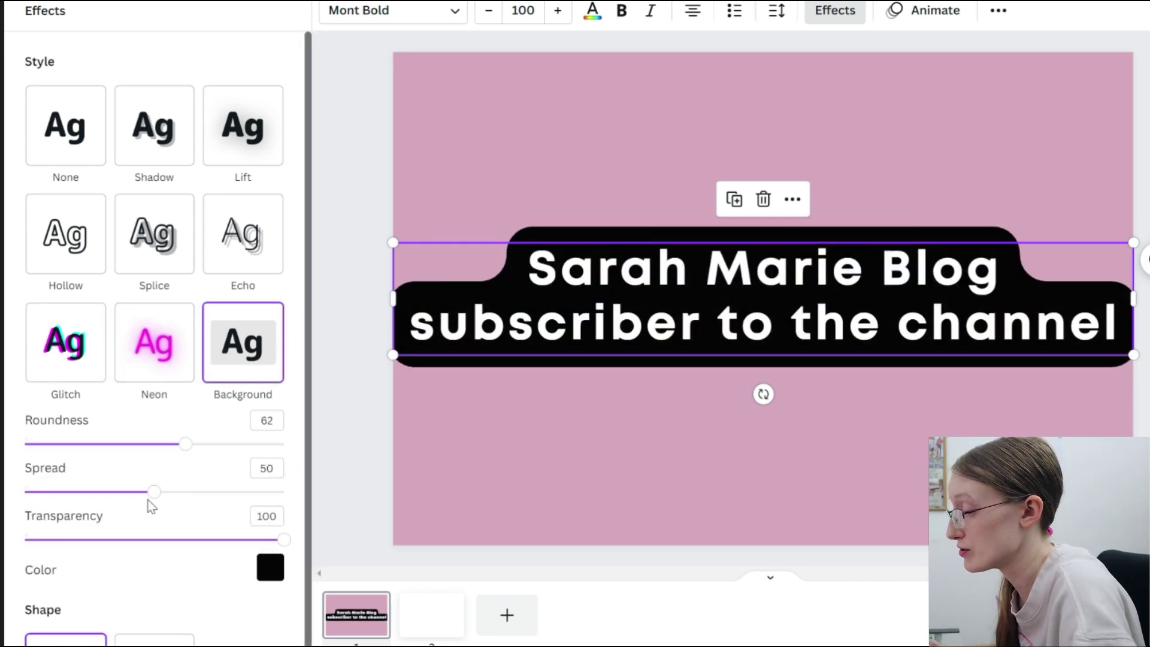
pyautogui.moveTo(149, 496)
pyautogui.mouseDown()
pyautogui.moveTo(24, 492)
pyautogui.moveTo(256, 490)
pyautogui.moveTo(136, 491)
pyautogui.mouseUp()
pyautogui.moveTo(283, 539); pyautogui.dragTo(50, 539)
pyautogui.click(270, 567)
pyautogui.click(126, 318)
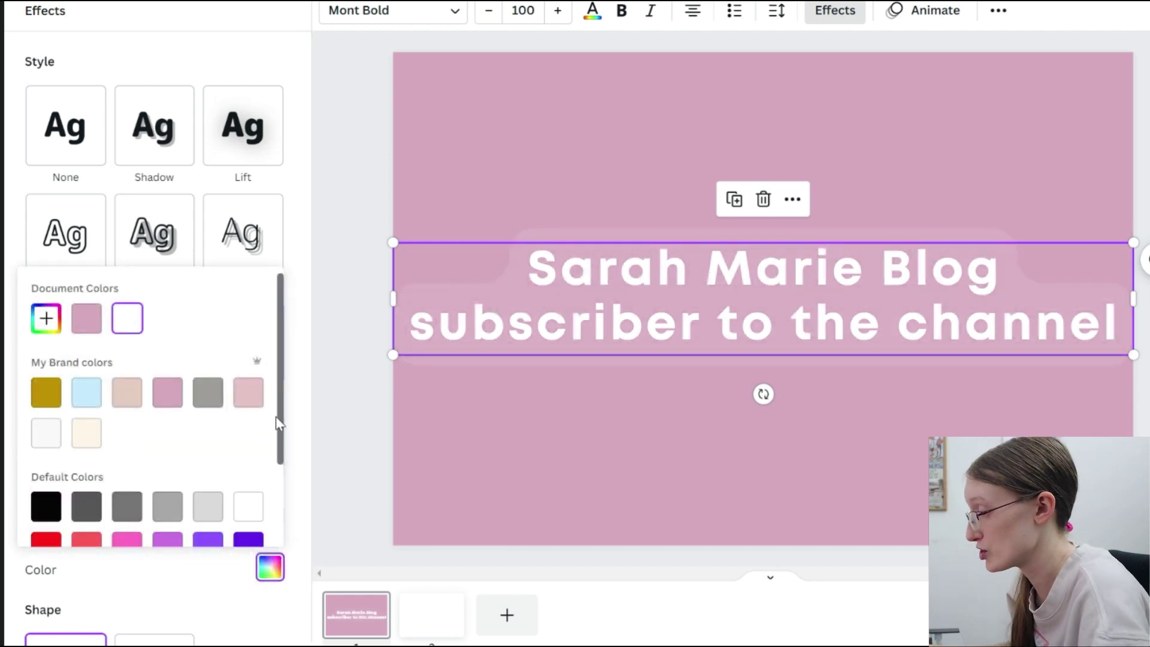
pyautogui.click(295, 462)
# - Bend the title into a Curve shape and give it a shadow
pyautogui.scroll(-1, 180, 538)
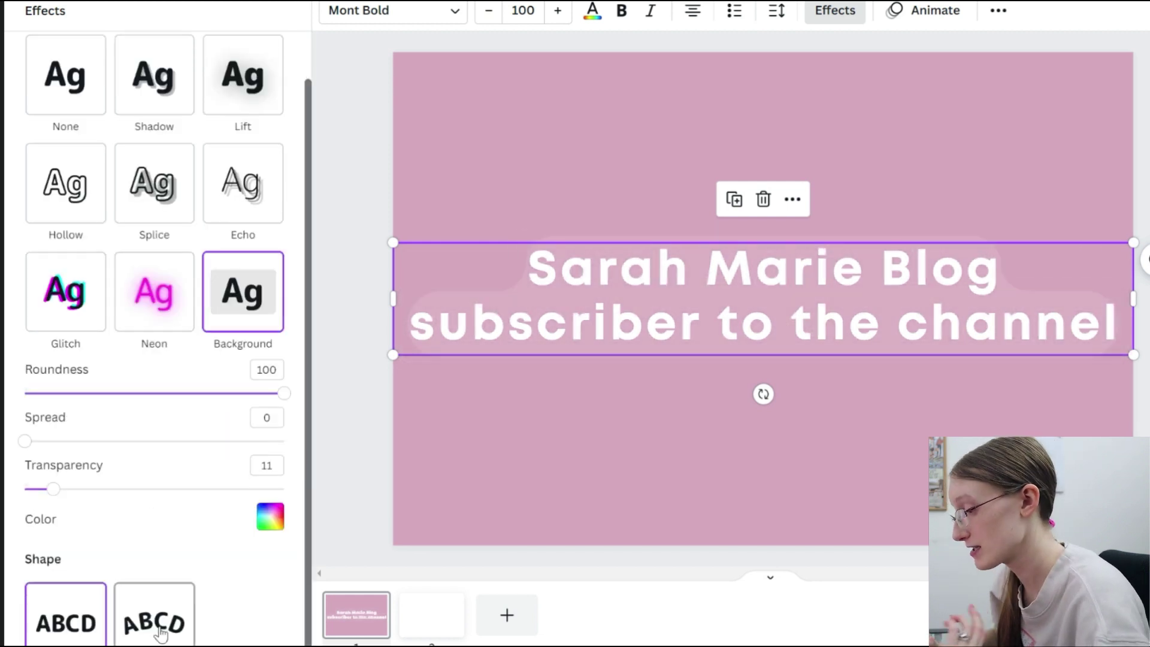
pyautogui.click(161, 633)
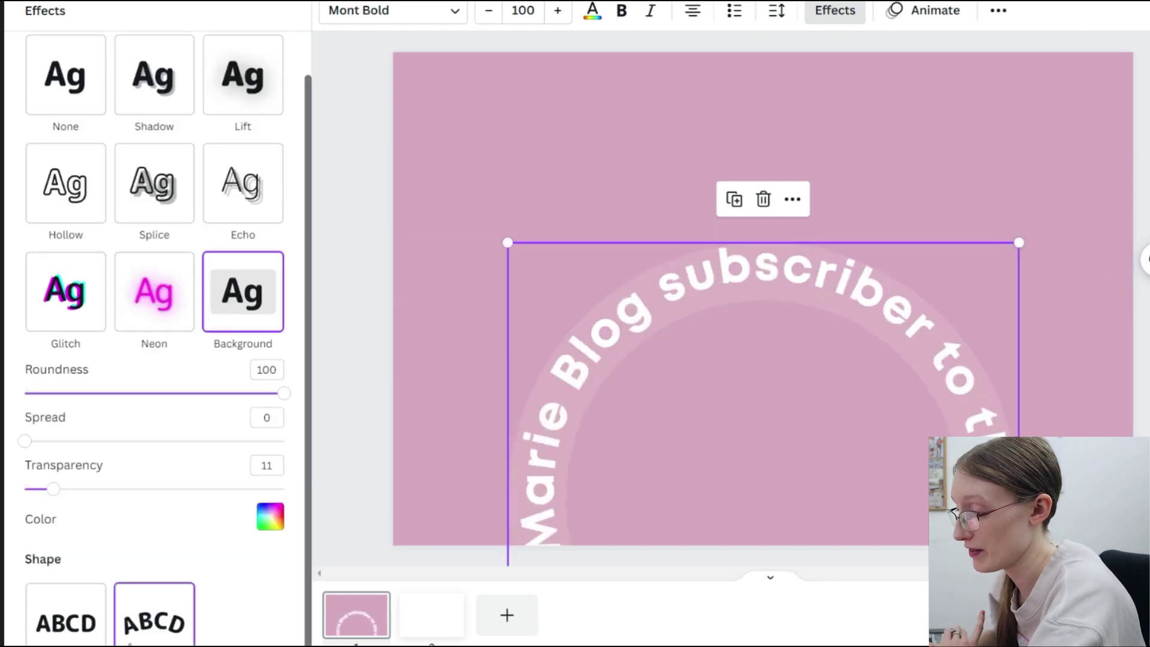
pyautogui.click(153, 83)
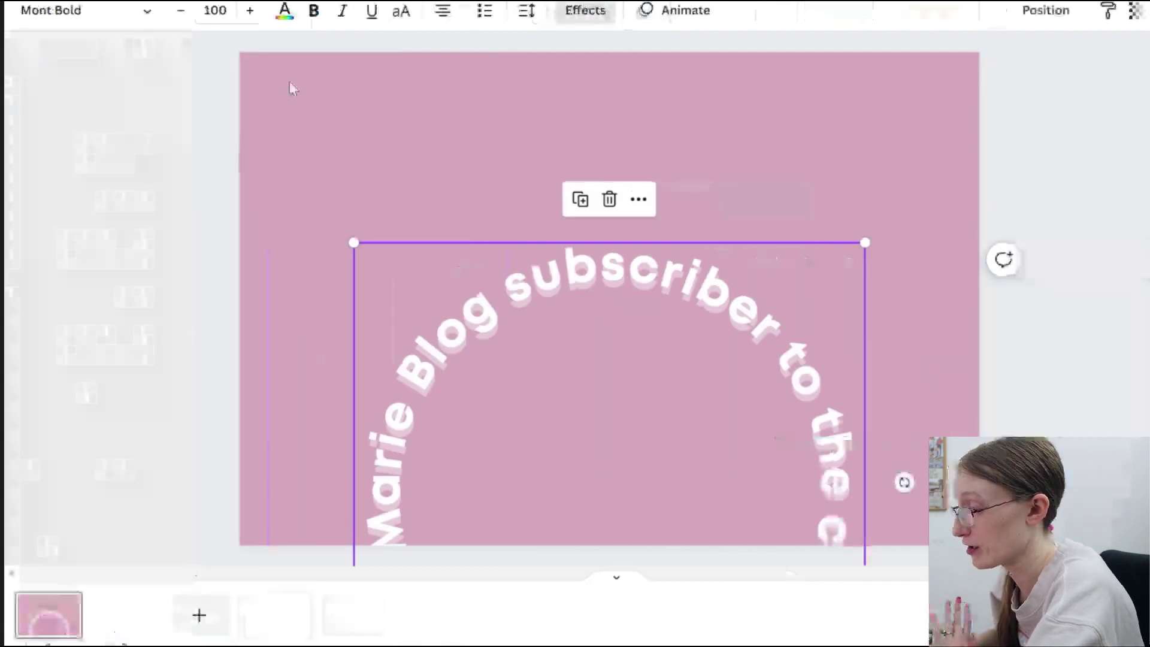
pyautogui.click(312, 256)
pyautogui.click(585, 10)
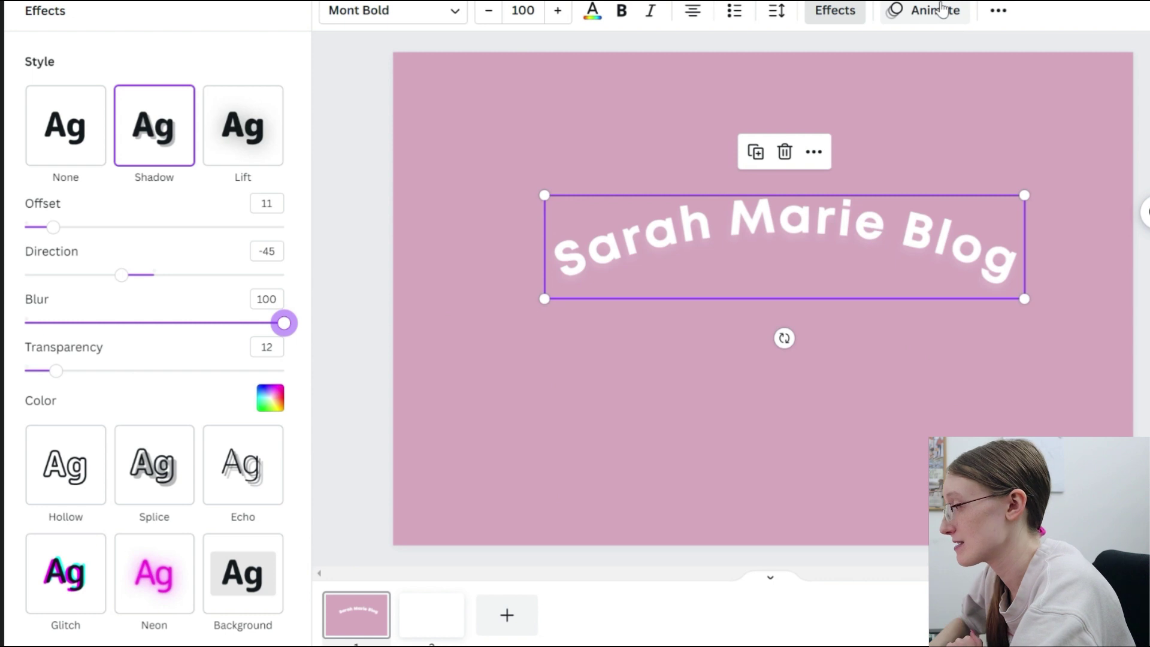
pyautogui.click(934, 10)
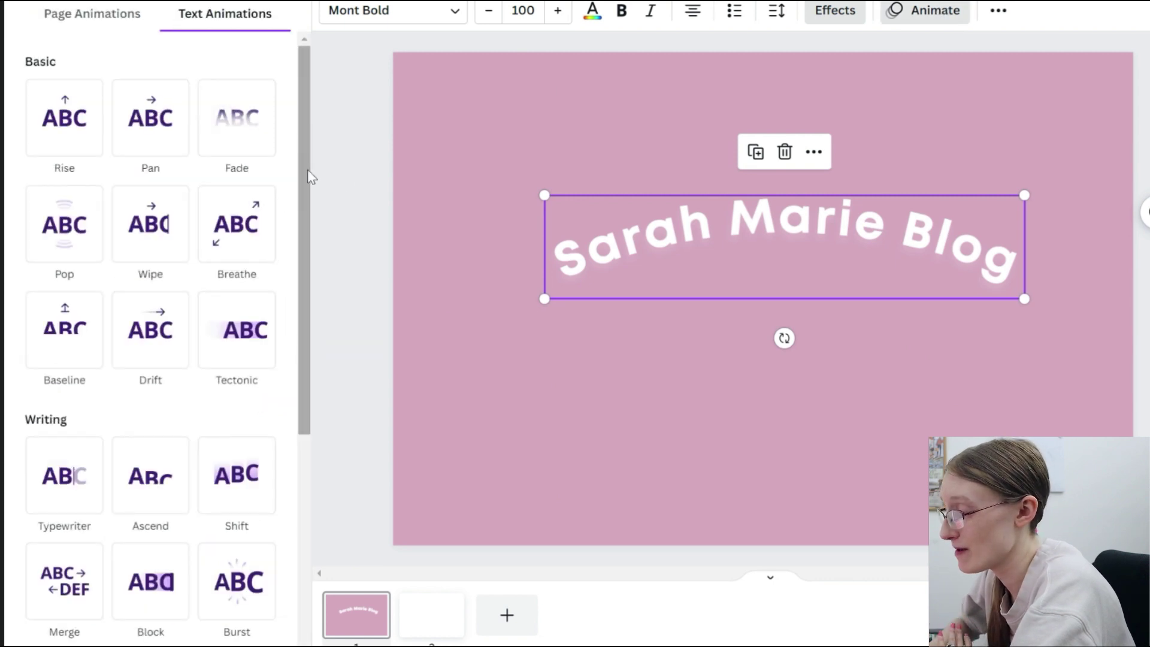
# - Scroll the Text Animations list and apply Roll to the curved title
pyautogui.moveTo(307, 170); pyautogui.dragTo(336, 472)
pyautogui.click(163, 516)
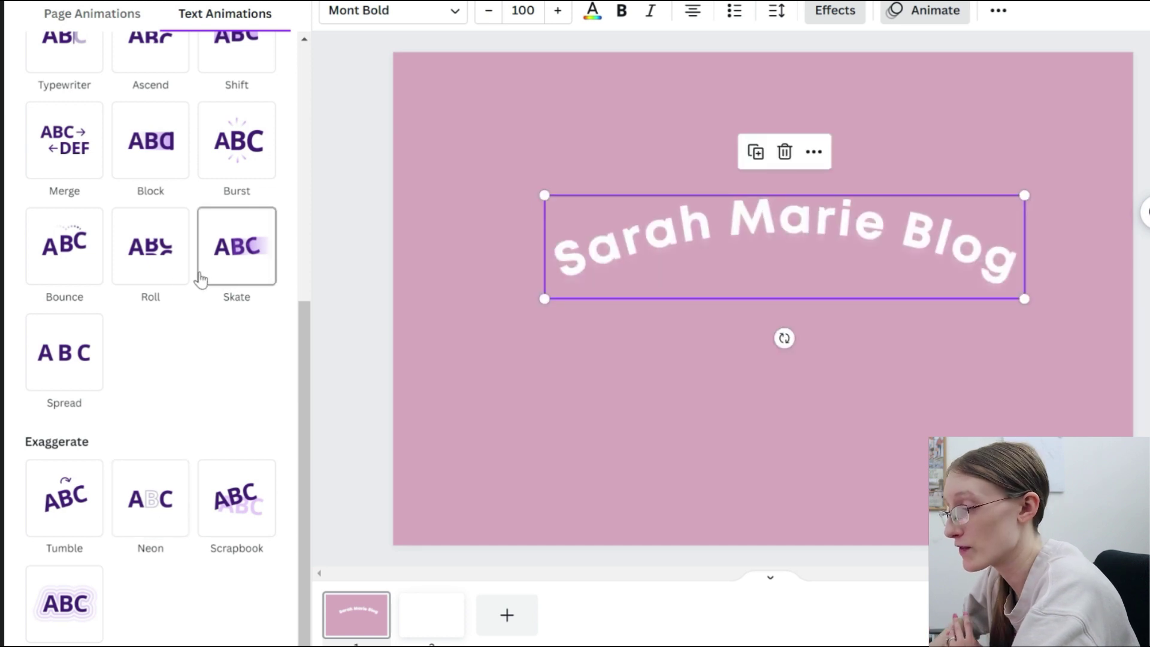
pyautogui.click(161, 273)
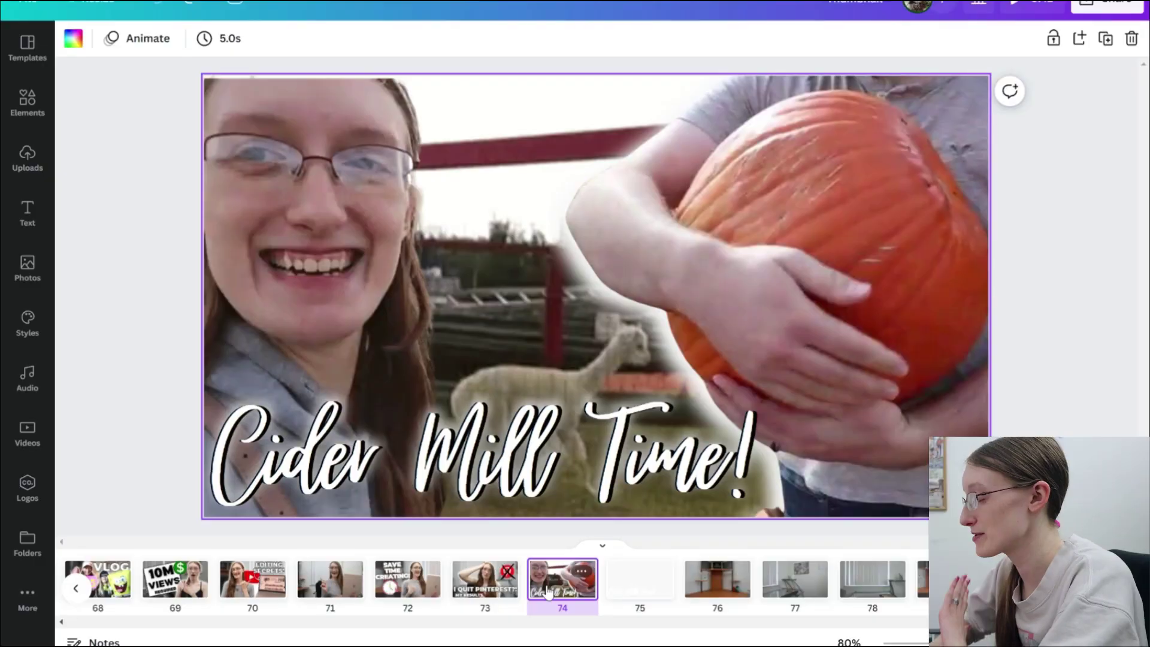
# - Fill the page with the selfie in a grid and run Background Remover on it
pyautogui.moveTo(546, 590); pyautogui.dragTo(824, 200)
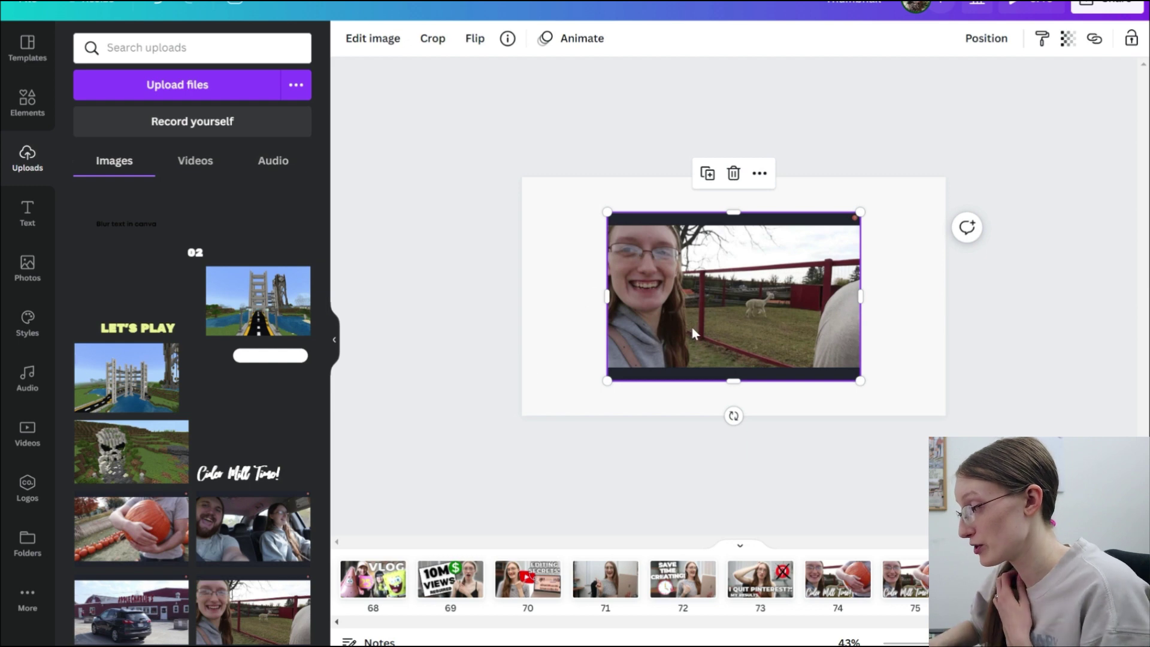
pyautogui.click(6, 107)
pyautogui.scroll(-10, 180, 360)
pyautogui.click(102, 473)
pyautogui.click(398, 49)
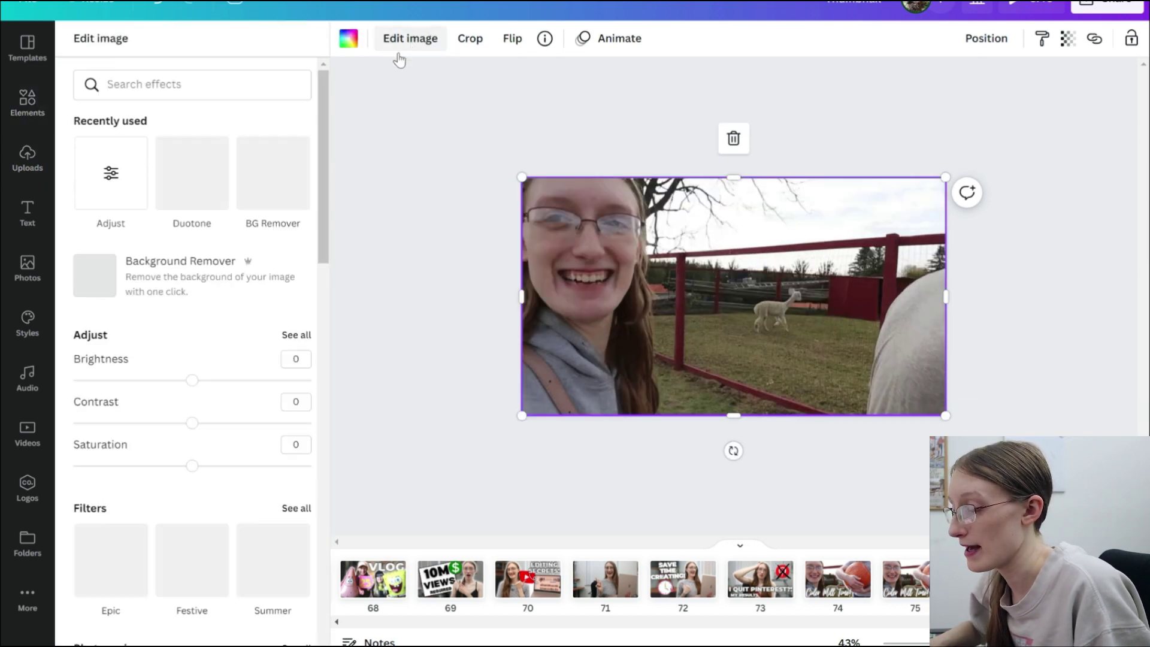
pyautogui.click(181, 264)
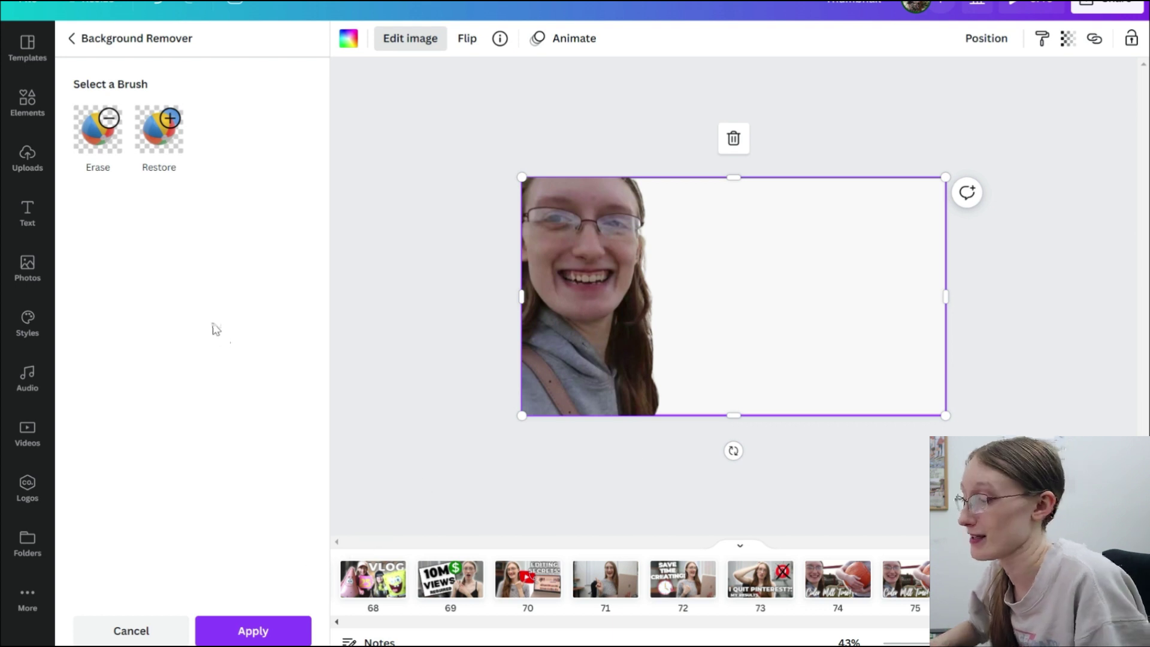
# - Touch up the cutout, erasing the second person with brush size 47 and restoring patches
pyautogui.click(159, 129)
pyautogui.moveTo(862, 359); pyautogui.dragTo(896, 283)
pyautogui.moveTo(841, 398)
pyautogui.mouseDown()
pyautogui.moveTo(923, 334)
pyautogui.moveTo(866, 407)
pyautogui.moveTo(917, 394)
pyautogui.mouseUp()
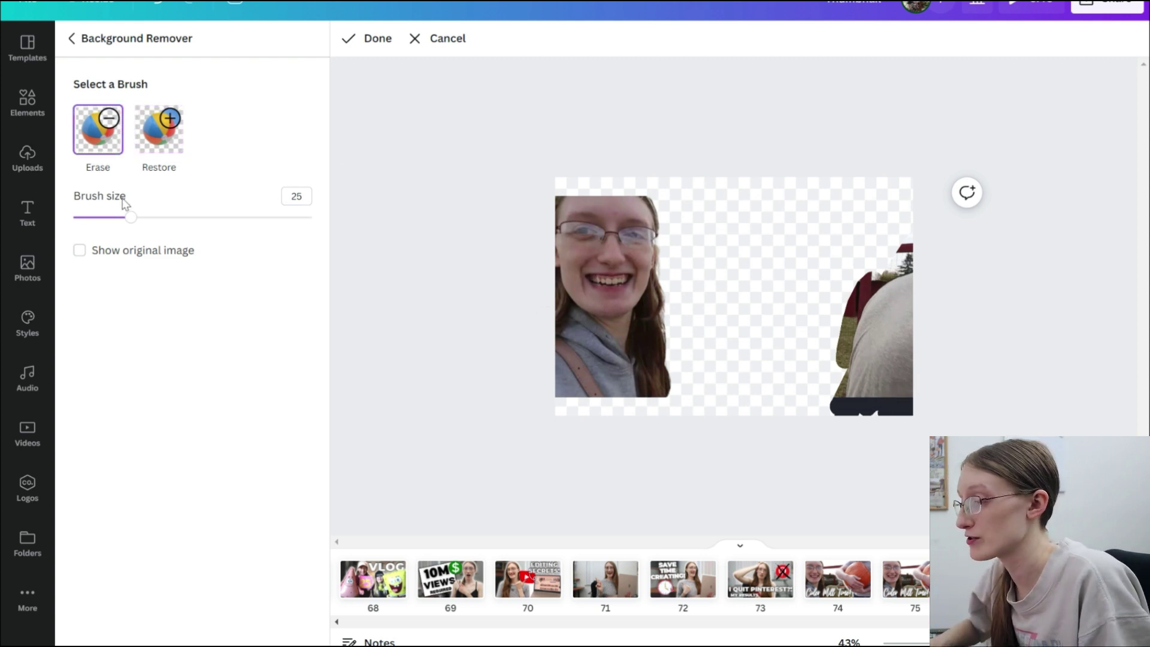
pyautogui.moveTo(136, 226)
pyautogui.mouseDown()
pyautogui.moveTo(264, 244)
pyautogui.moveTo(183, 218)
pyautogui.mouseUp()
pyautogui.moveTo(845, 384)
pyautogui.mouseDown()
pyautogui.moveTo(850, 336)
pyautogui.moveTo(880, 279)
pyautogui.moveTo(912, 252)
pyautogui.mouseUp()
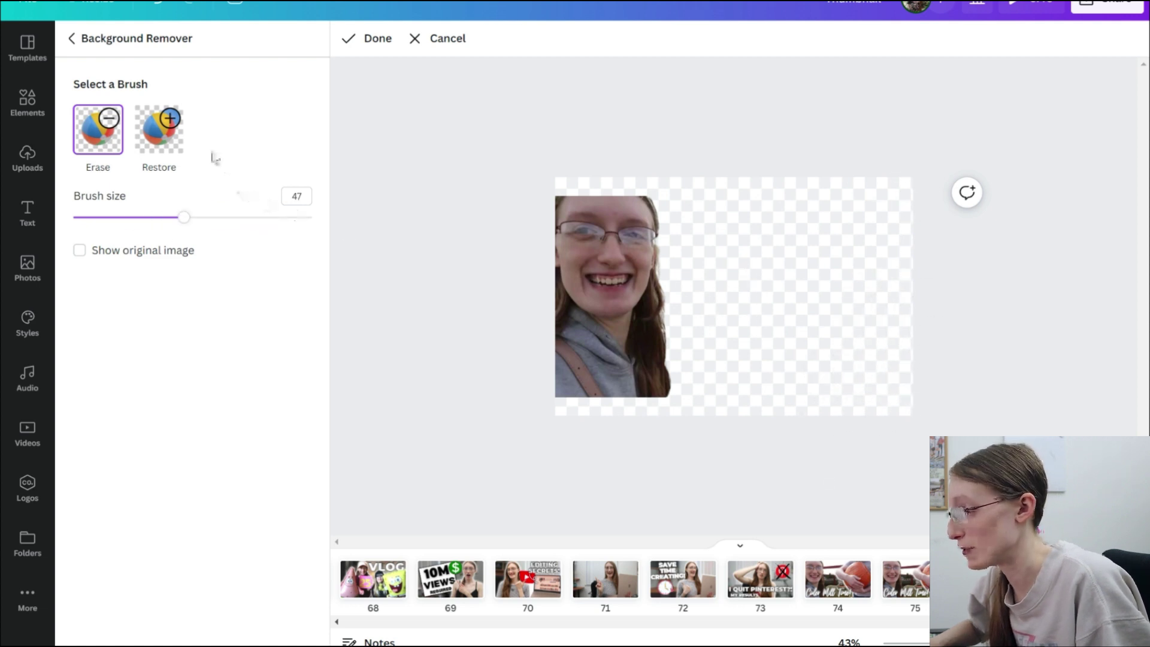
pyautogui.click(172, 144)
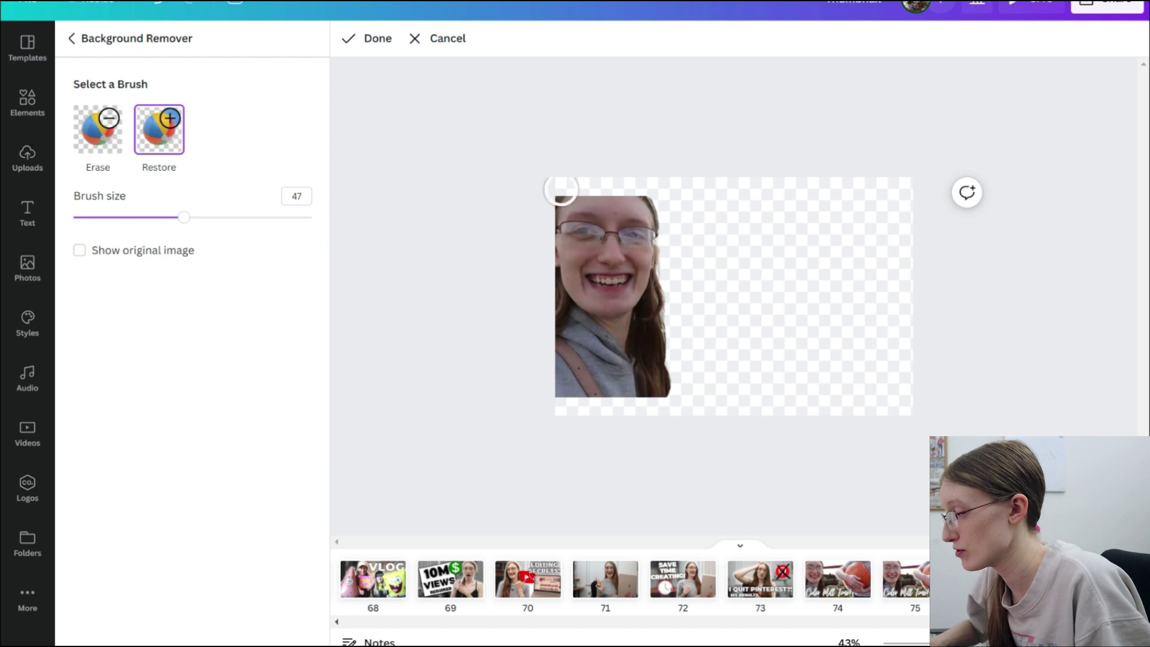
pyautogui.click(746, 296)
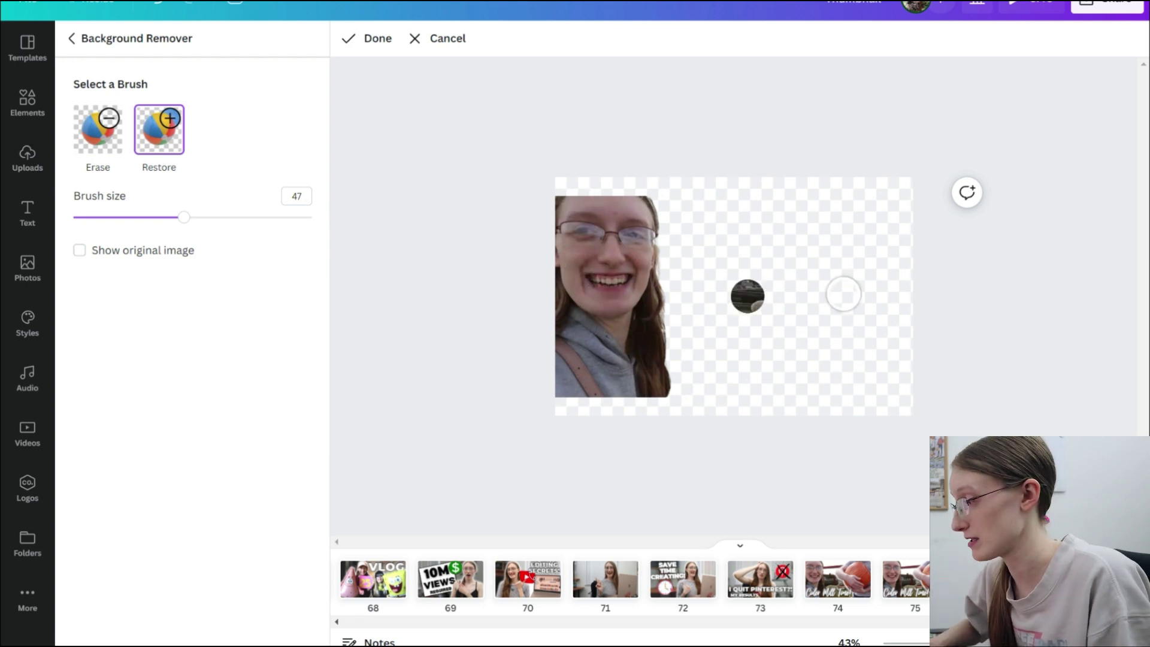
pyautogui.moveTo(843, 293)
pyautogui.mouseDown()
pyautogui.moveTo(860, 385)
pyautogui.moveTo(897, 303)
pyautogui.mouseUp()
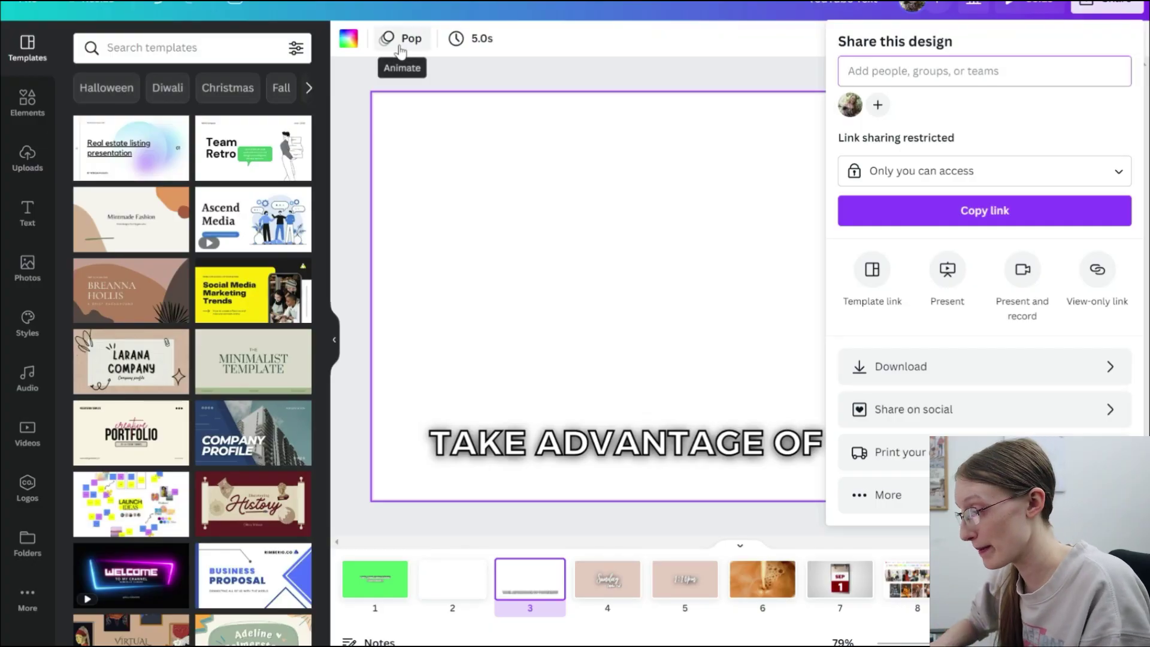
# - Review the download file types, checking MP4 Video and PNG
pyautogui.click(922, 366)
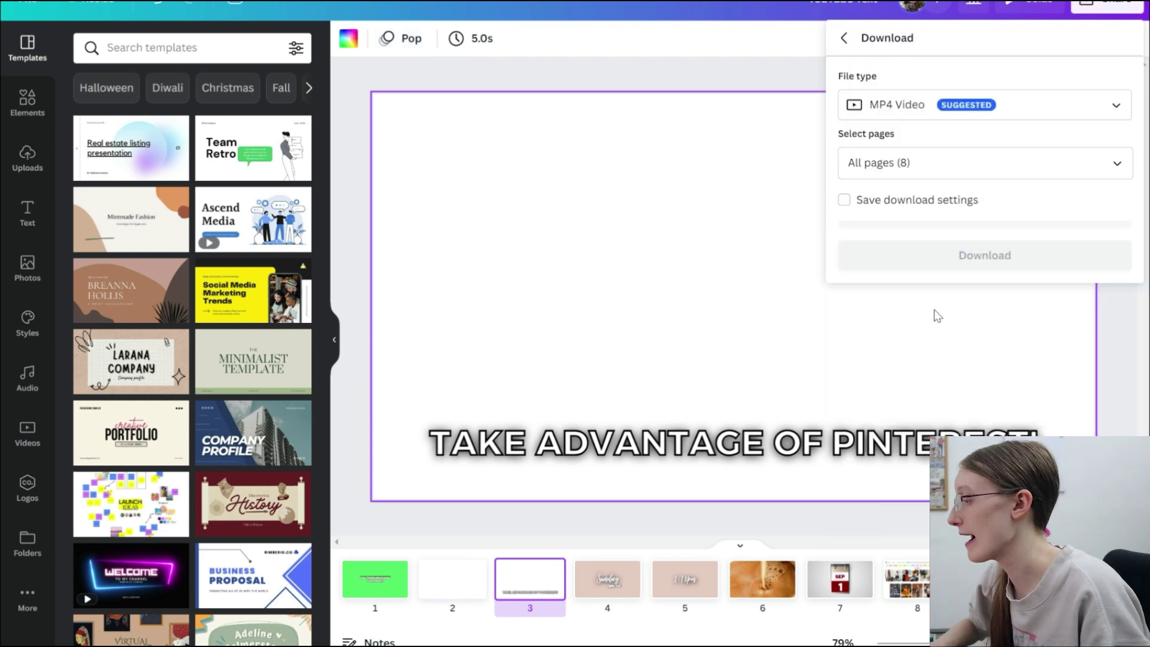
pyautogui.click(907, 114)
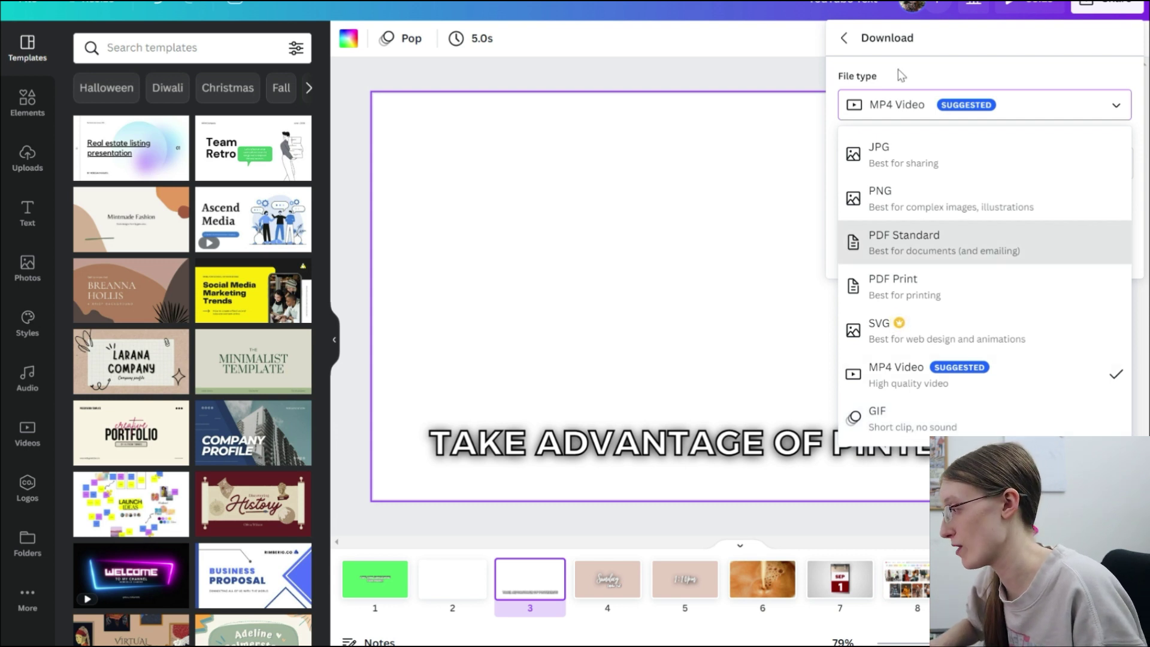
pyautogui.click(957, 113)
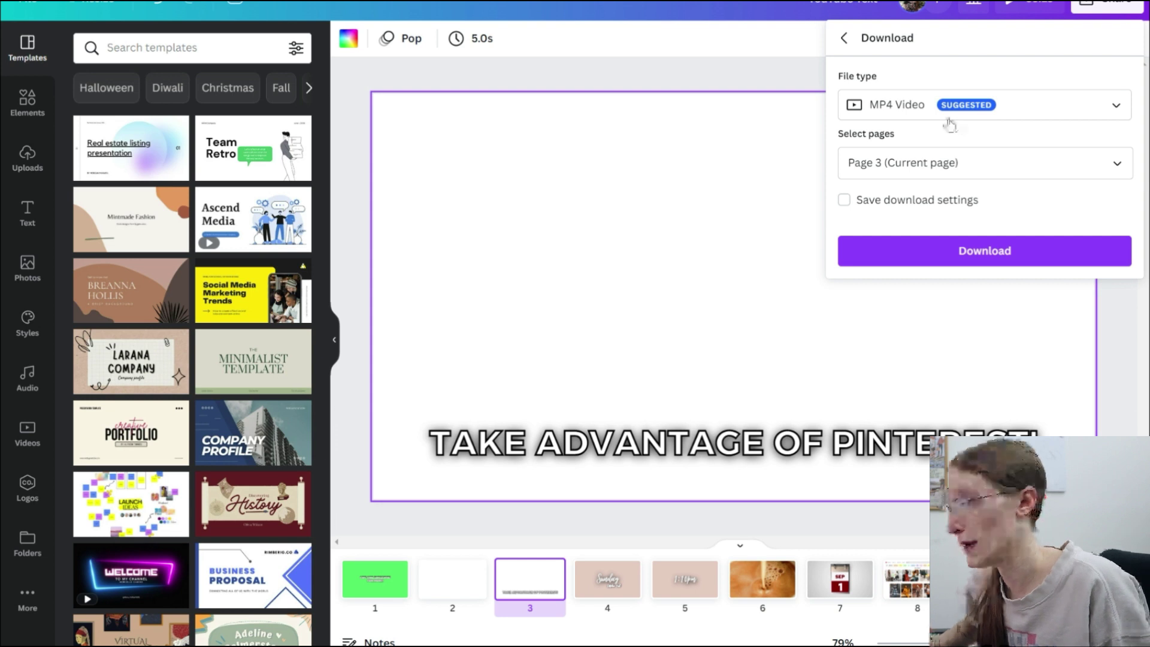
pyautogui.click(925, 106)
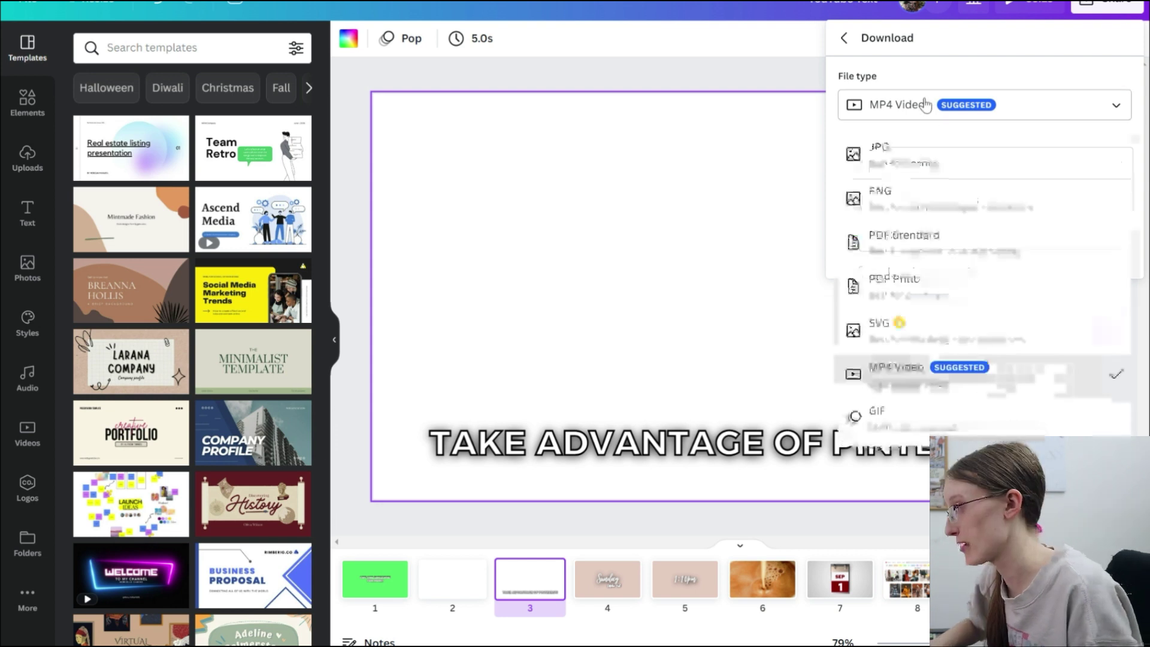
pyautogui.click(881, 207)
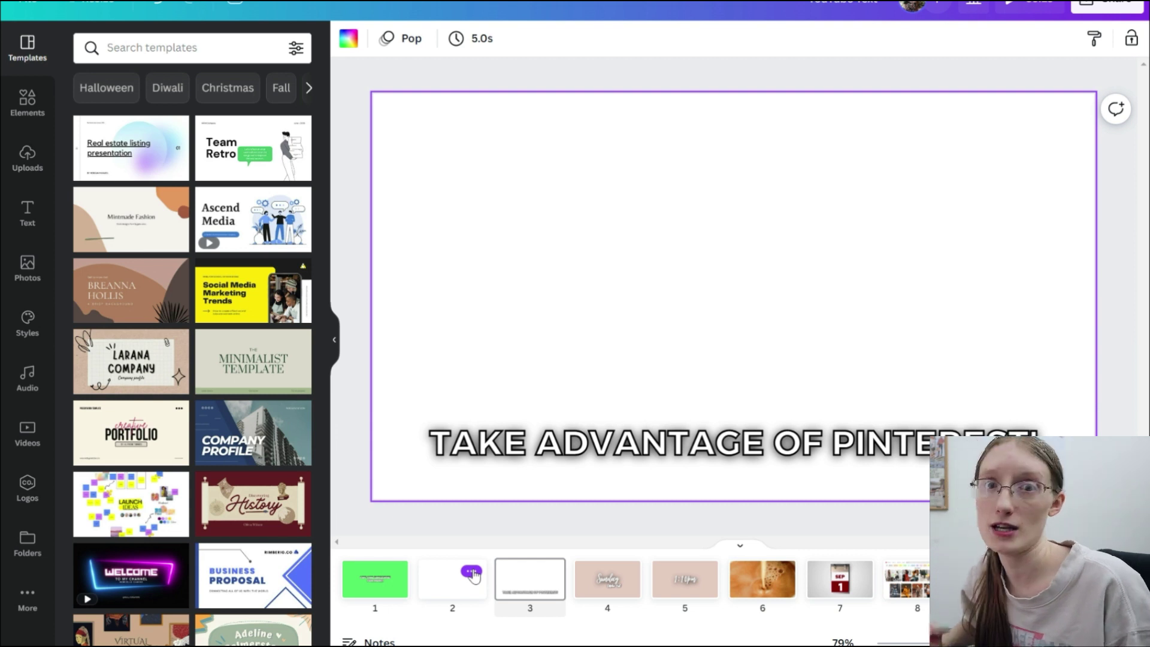
# - Make page 3's background green and download that page as MP4 video
pyautogui.click(352, 36)
pyautogui.click(173, 118)
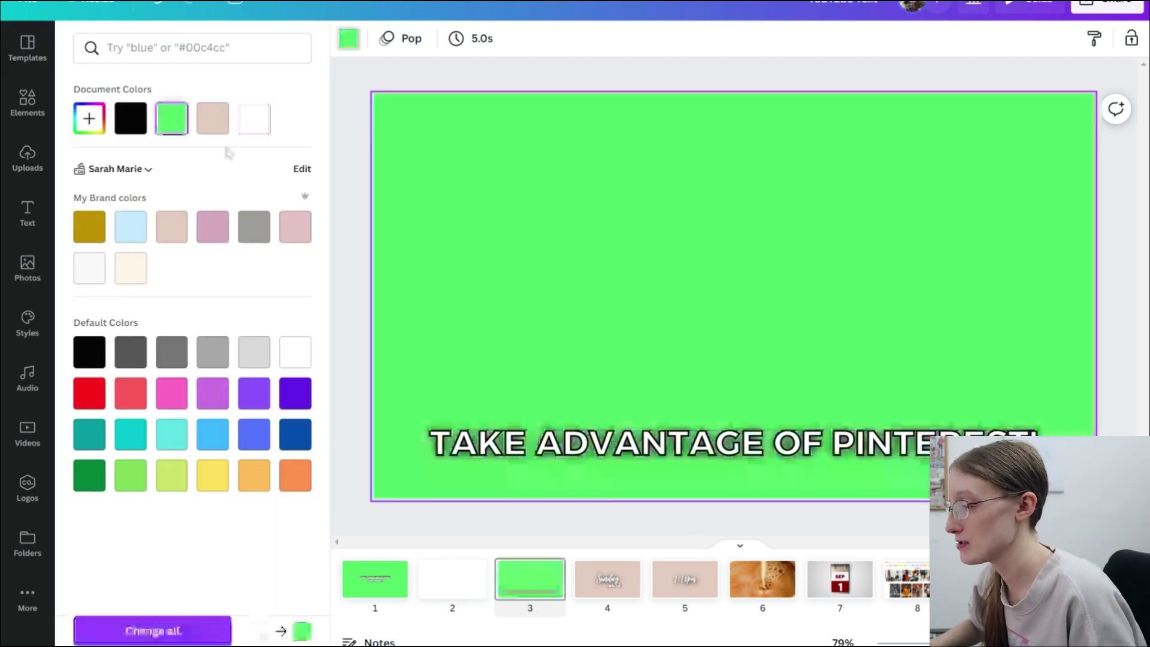
pyautogui.click(1108, 6)
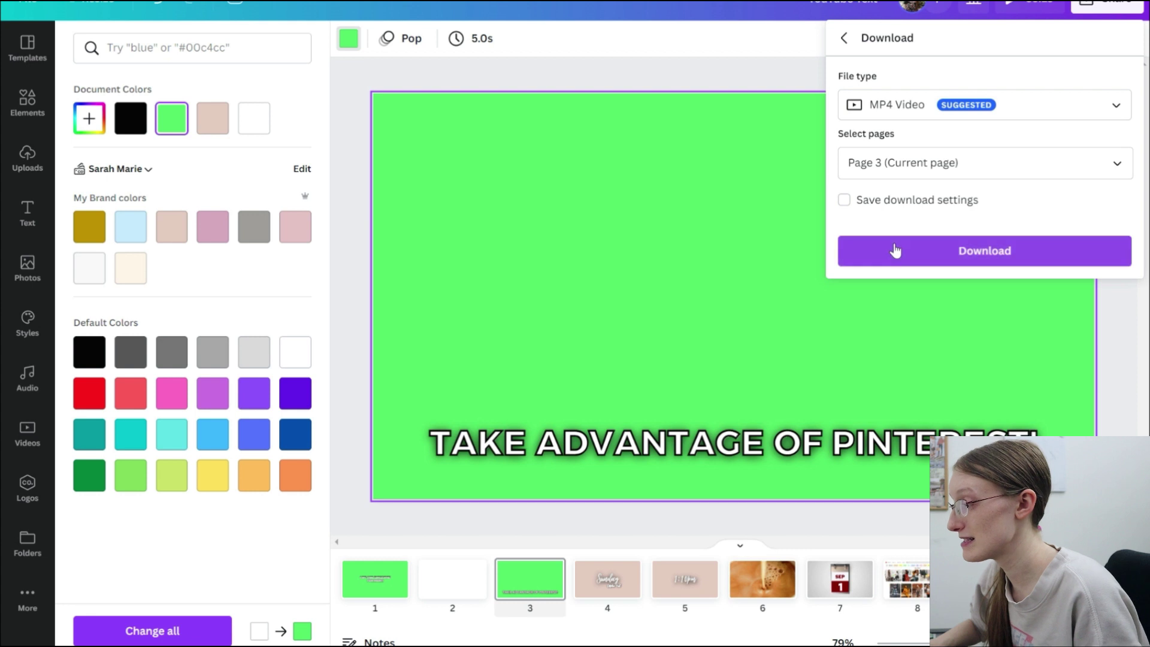
pyautogui.click(892, 249)
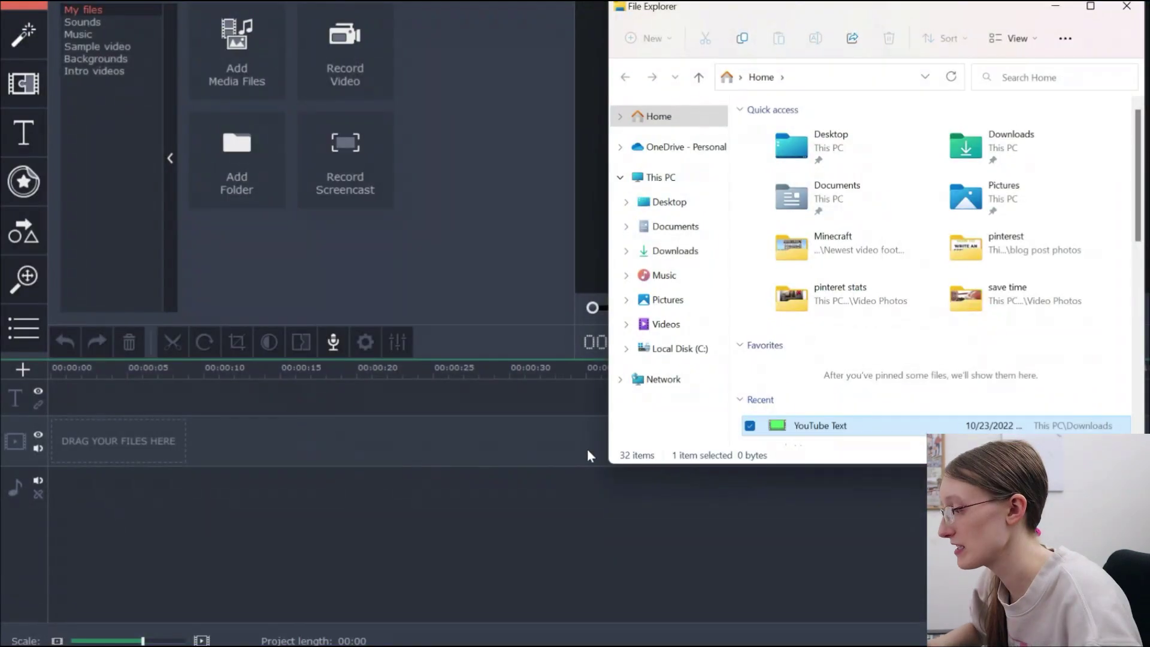
# - Put the green caption clip on the track, key out green at tolerance 90, and preview playback
pyautogui.moveTo(738, 426); pyautogui.dragTo(124, 479)
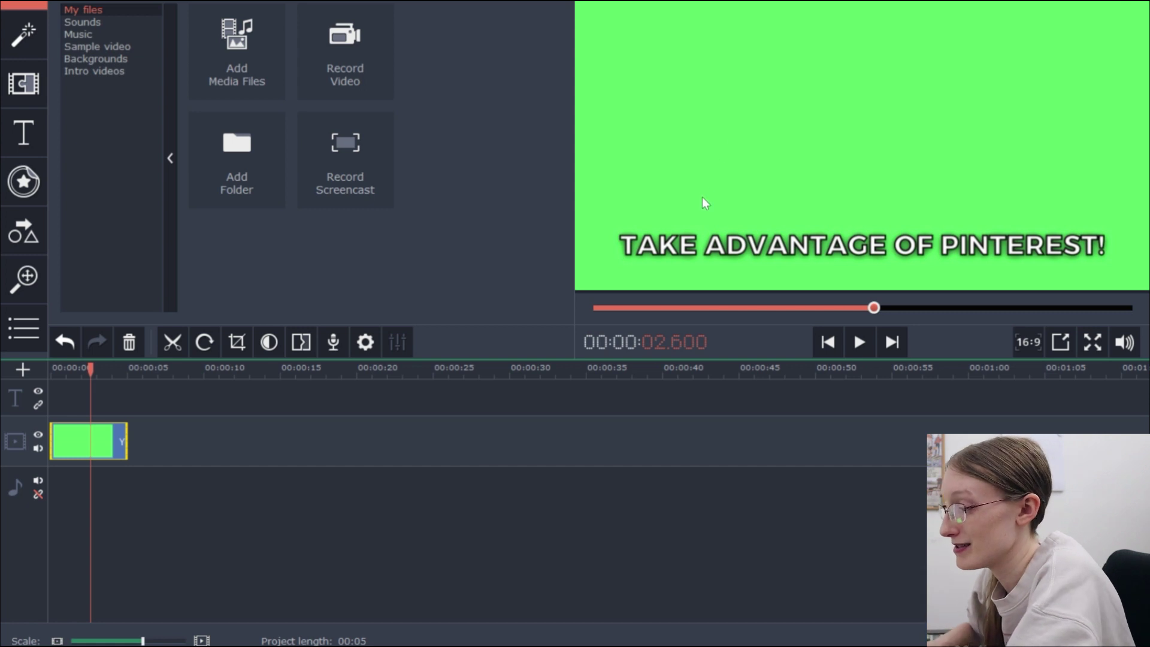
pyautogui.click(372, 345)
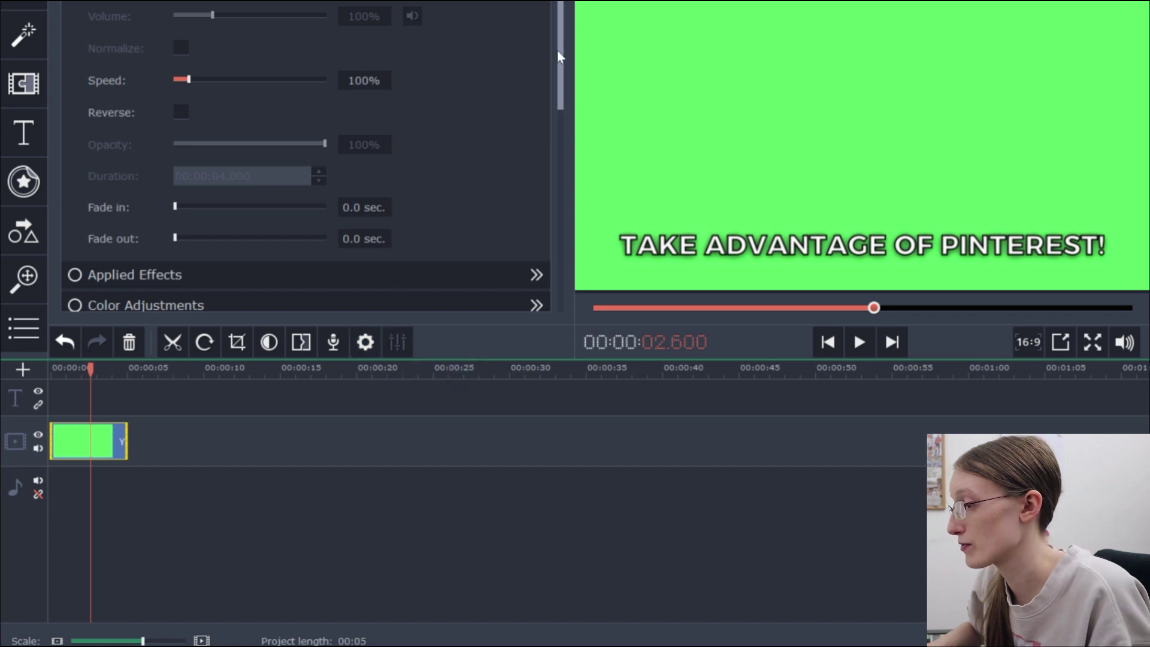
pyautogui.moveTo(560, 53); pyautogui.dragTo(569, 263)
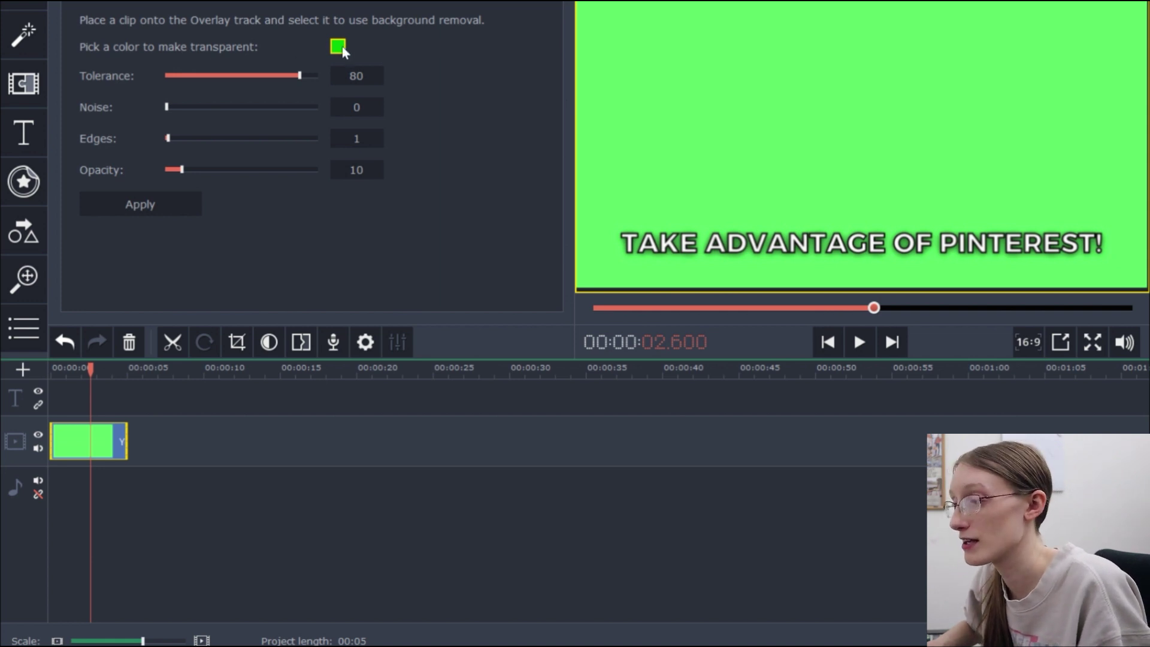
pyautogui.click(317, 77)
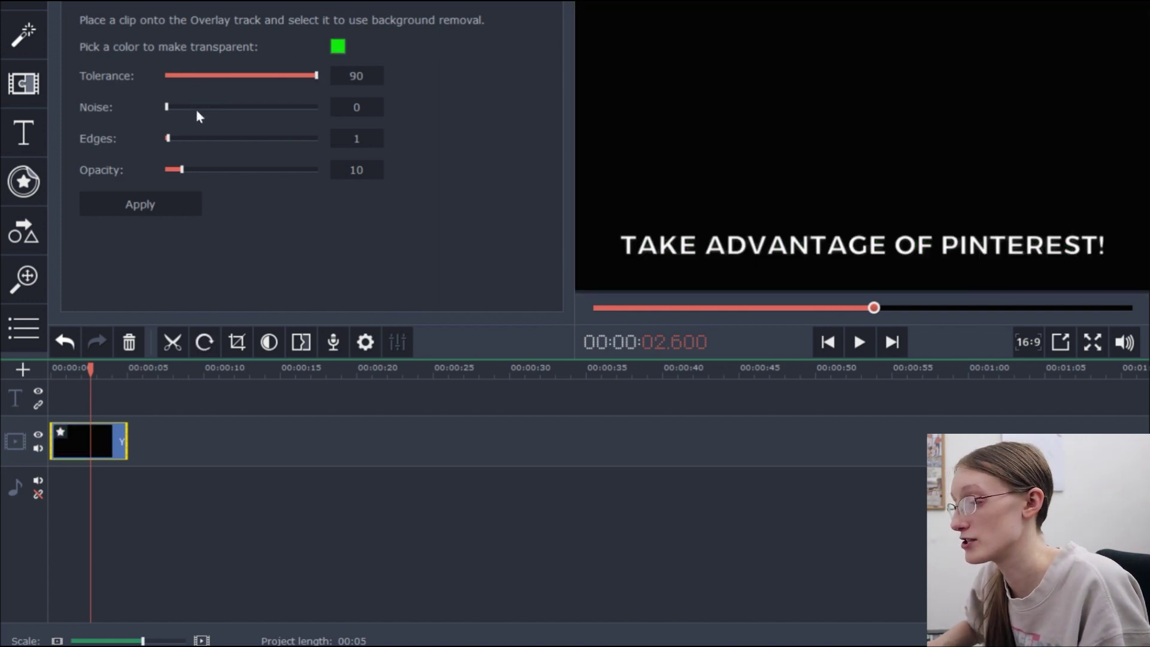
pyautogui.click(174, 202)
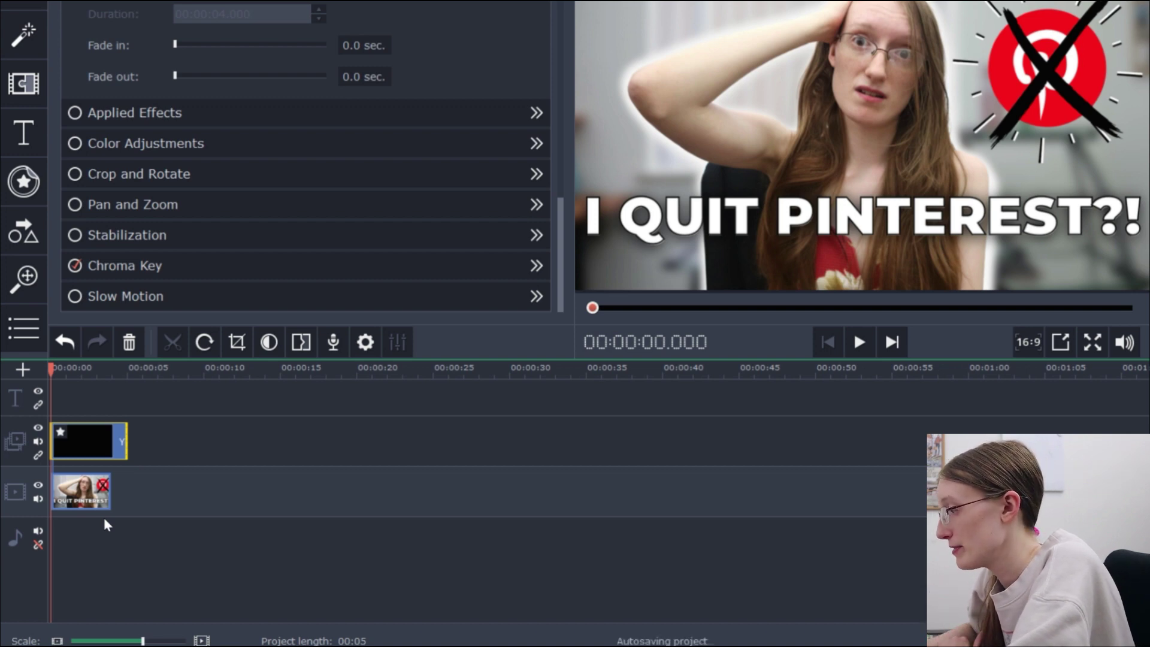
pyautogui.press('space')
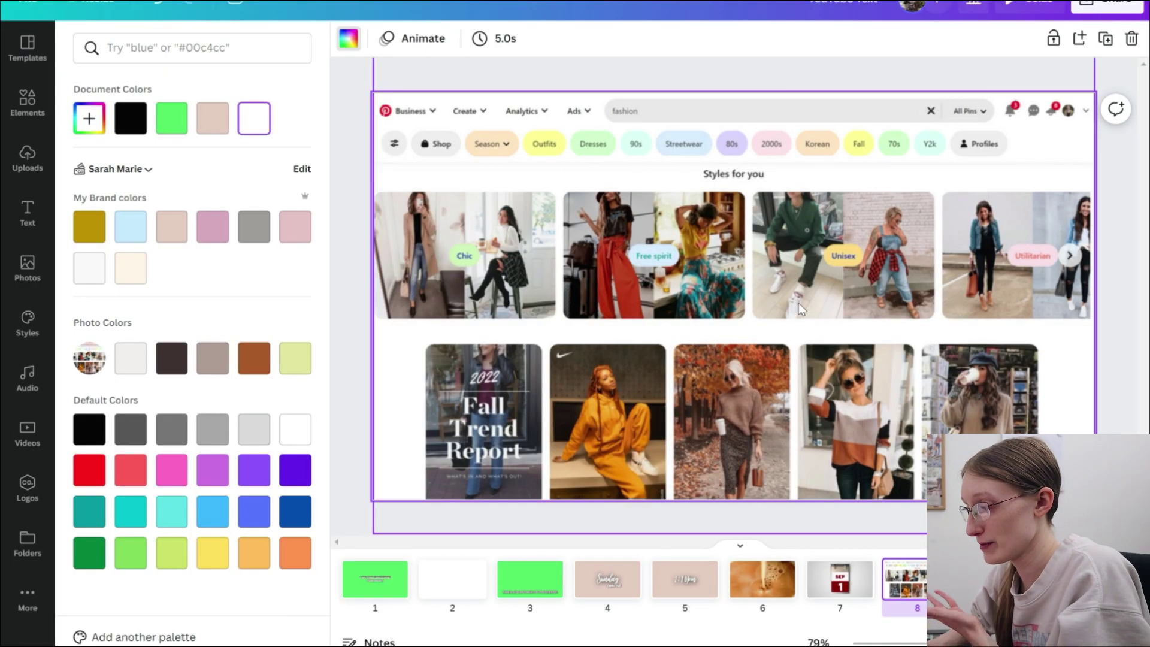
# - Blur the Pinterest screenshot to 15 using the Adjust sliders
pyautogui.click(798, 303)
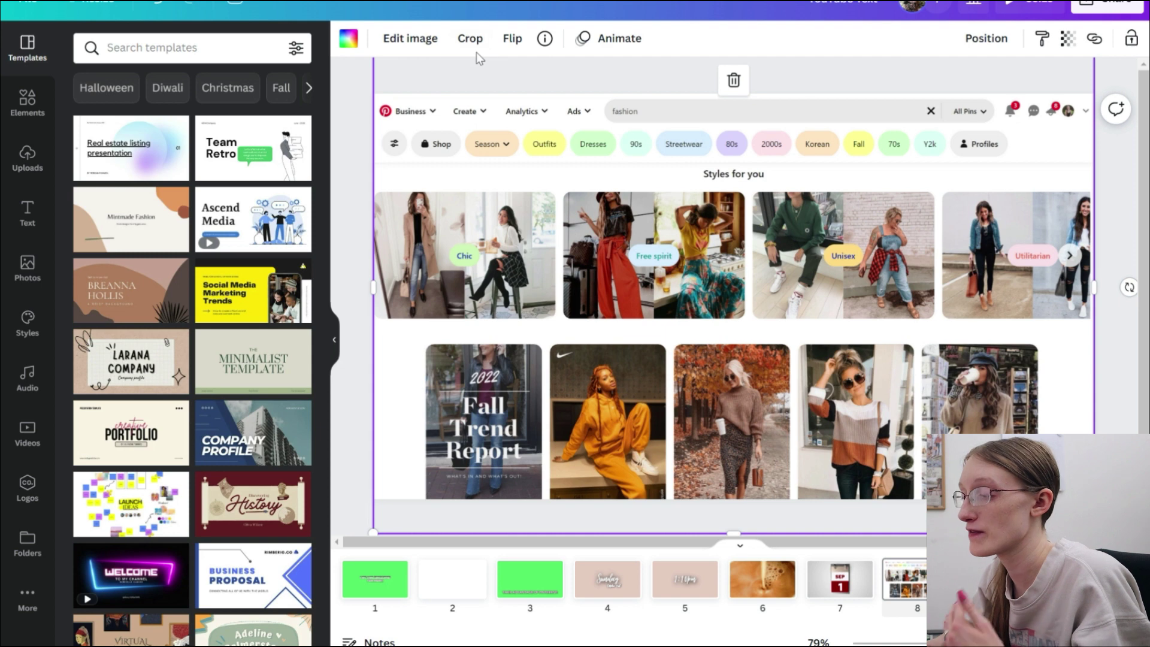
pyautogui.click(412, 48)
pyautogui.click(293, 335)
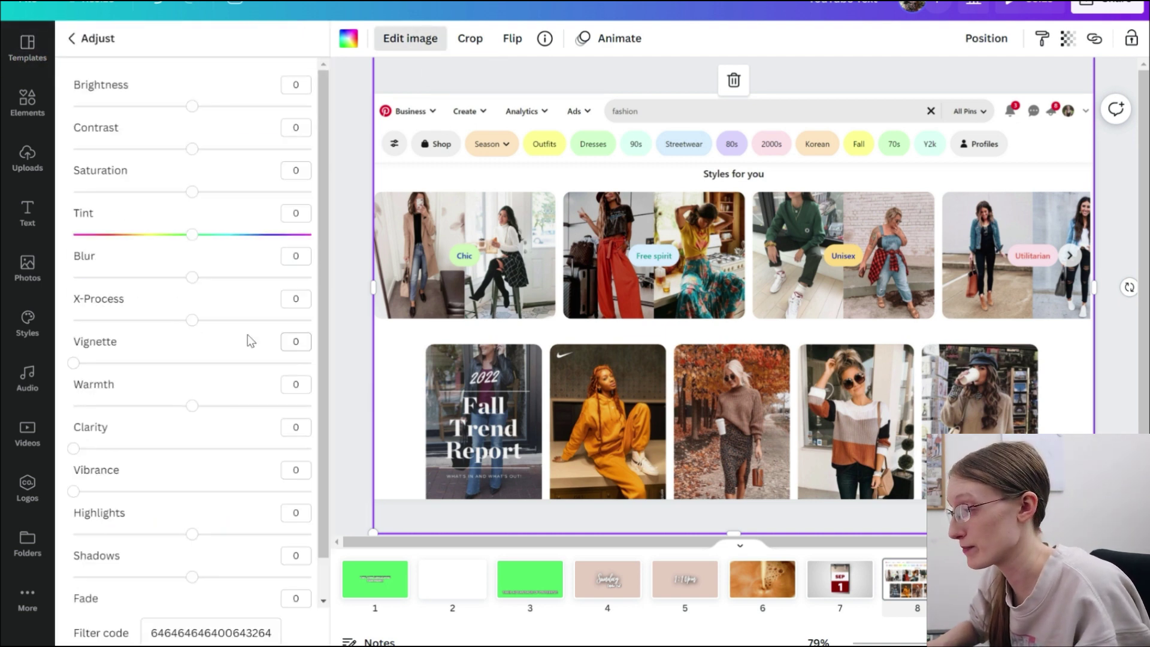
pyautogui.moveTo(191, 277)
pyautogui.mouseDown()
pyautogui.moveTo(246, 276)
pyautogui.moveTo(137, 277)
pyautogui.moveTo(209, 278)
pyautogui.mouseUp()
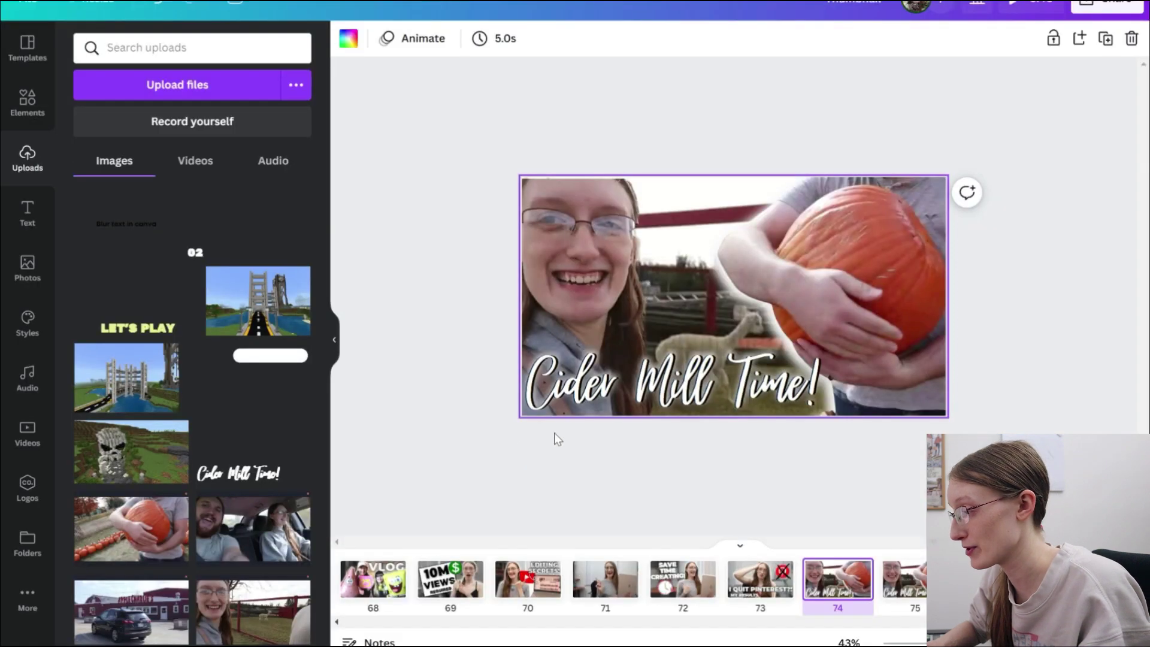
# - Move the title text to the centre of page 2 and bring up the Share menu
pyautogui.click(659, 298)
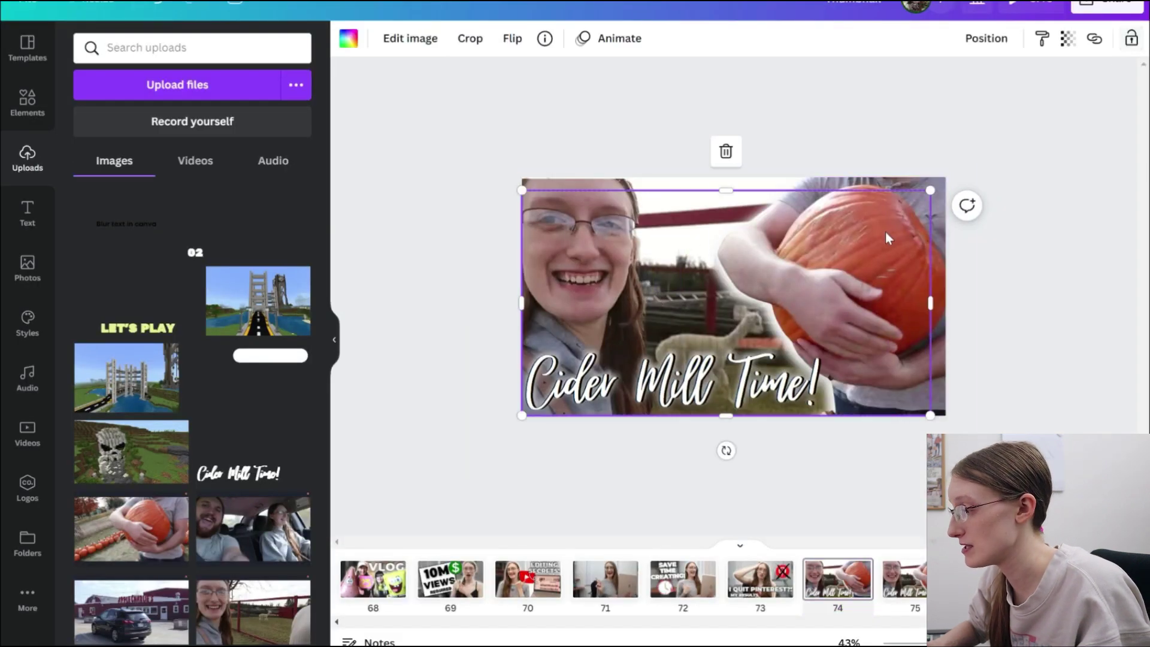
pyautogui.moveTo(662, 297)
pyautogui.mouseDown()
pyautogui.moveTo(692, 236)
pyautogui.moveTo(669, 210)
pyautogui.moveTo(628, 210)
pyautogui.moveTo(647, 205)
pyautogui.moveTo(660, 297)
pyautogui.mouseUp()
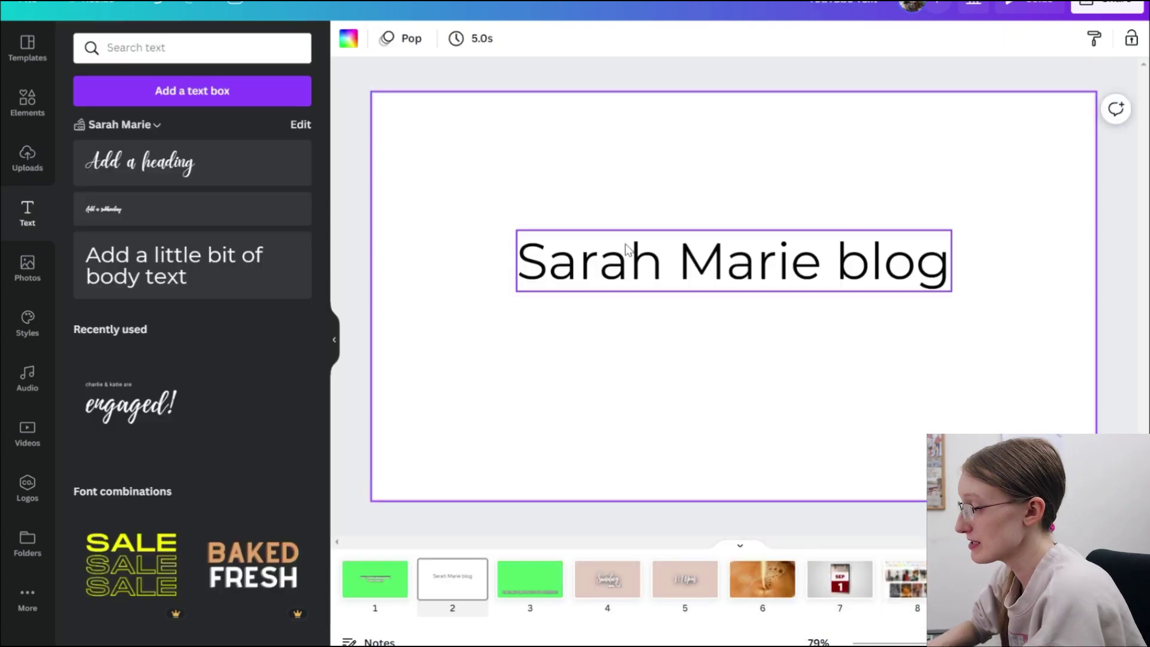
pyautogui.moveTo(625, 246); pyautogui.dragTo(624, 284)
pyautogui.click(1107, 5)
# - Download only the current page 2 as a PNG file
pyautogui.click(946, 367)
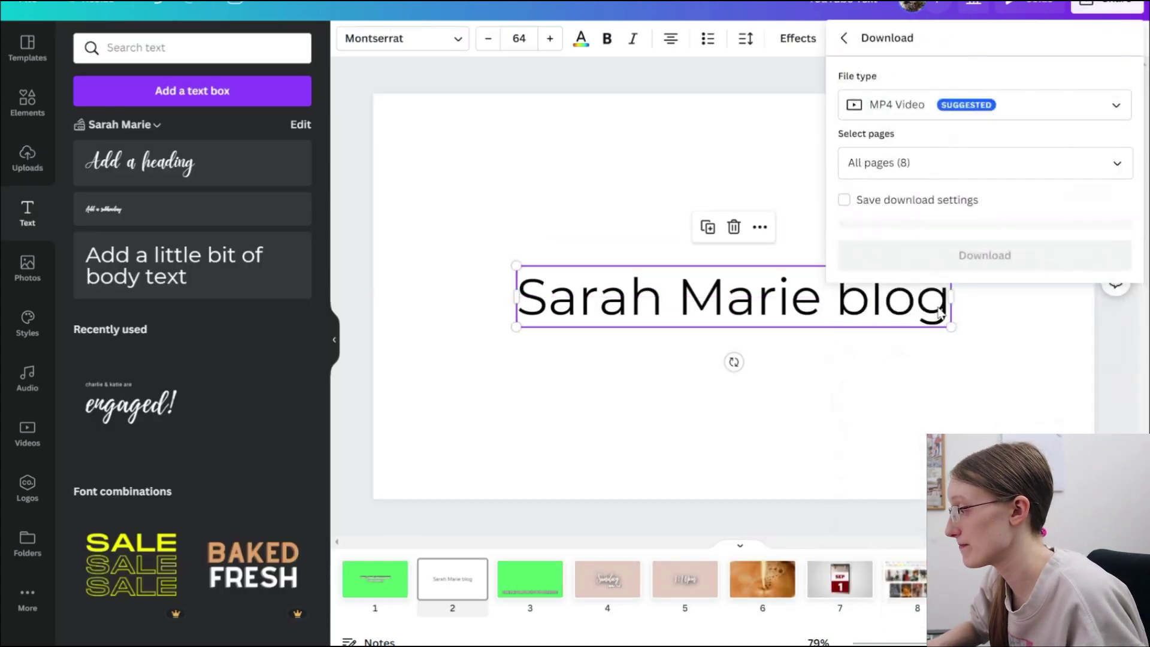
pyautogui.click(934, 163)
pyautogui.click(915, 245)
pyautogui.click(928, 105)
pyautogui.click(916, 187)
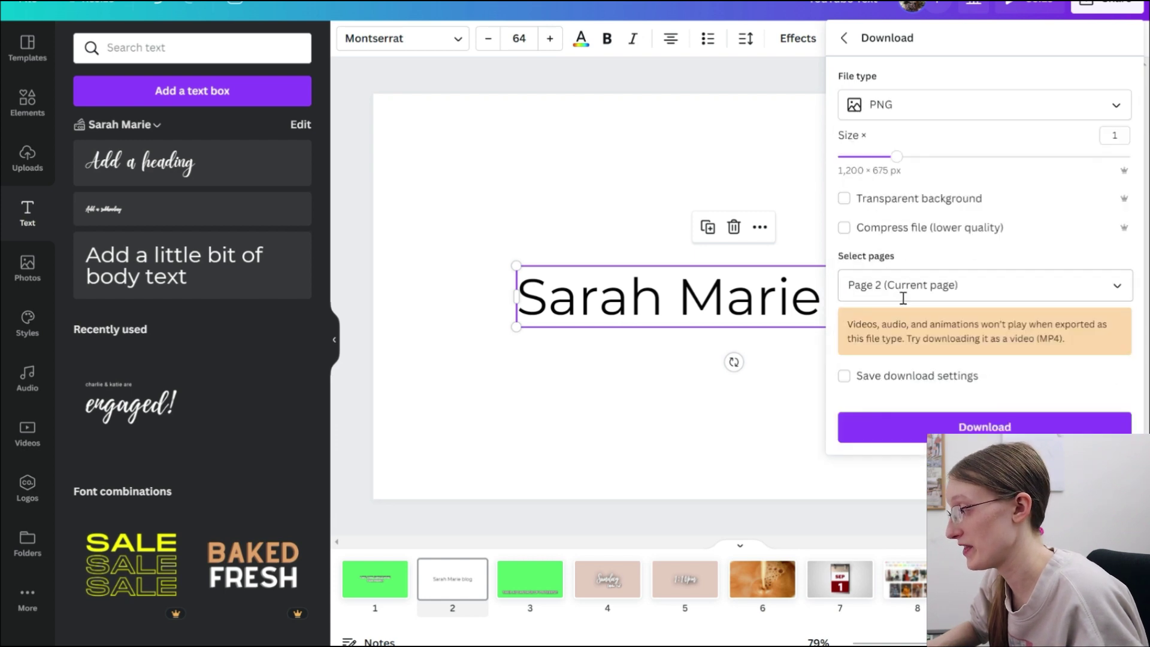
pyautogui.click(893, 430)
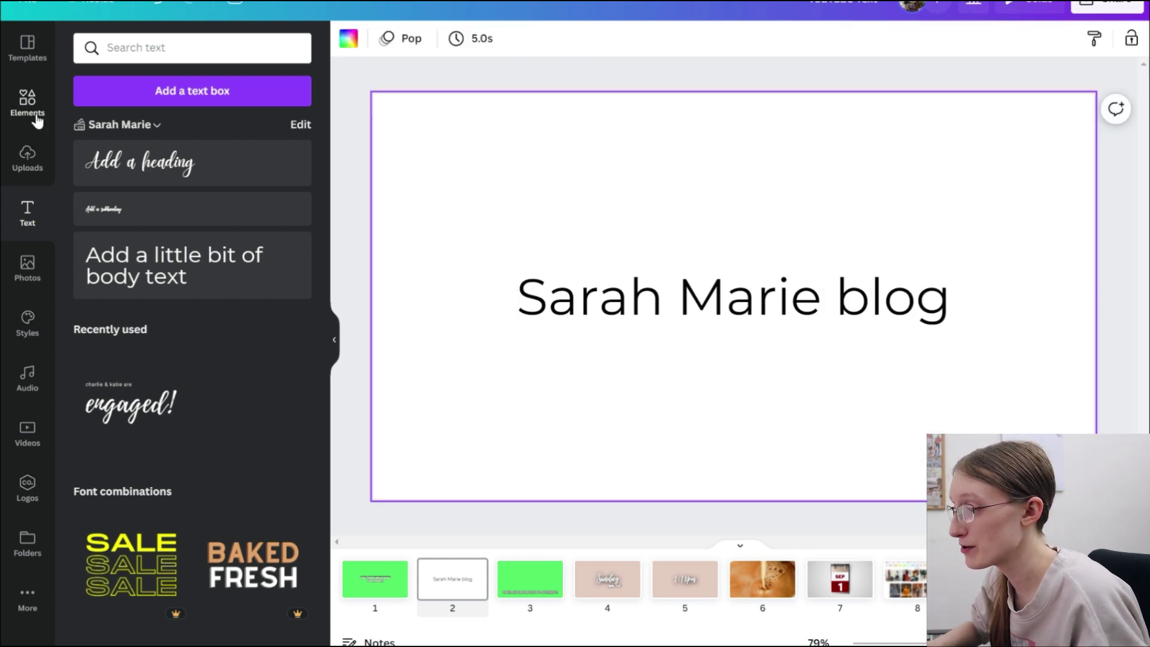
# - Add a grid layout from Elements that fills page 2
pyautogui.click(30, 113)
pyautogui.scroll(-15, 98, 469)
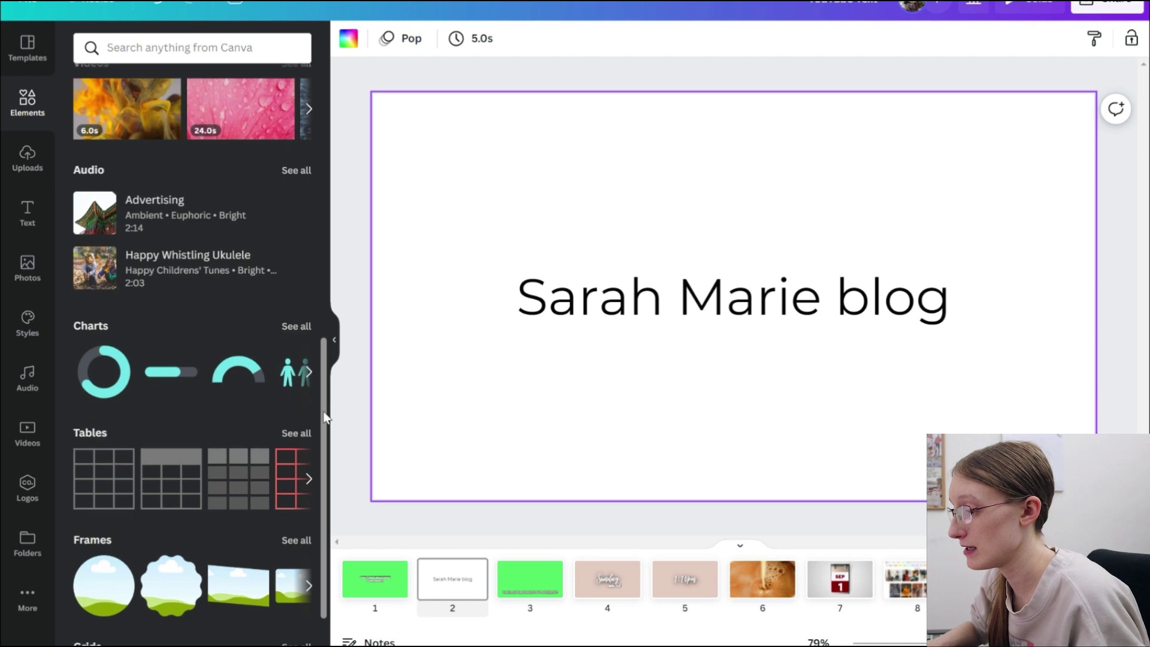
pyautogui.click(124, 349)
# - Upload the downloaded title PNG from File Explorer and place it on page 2
pyautogui.press('super+e')
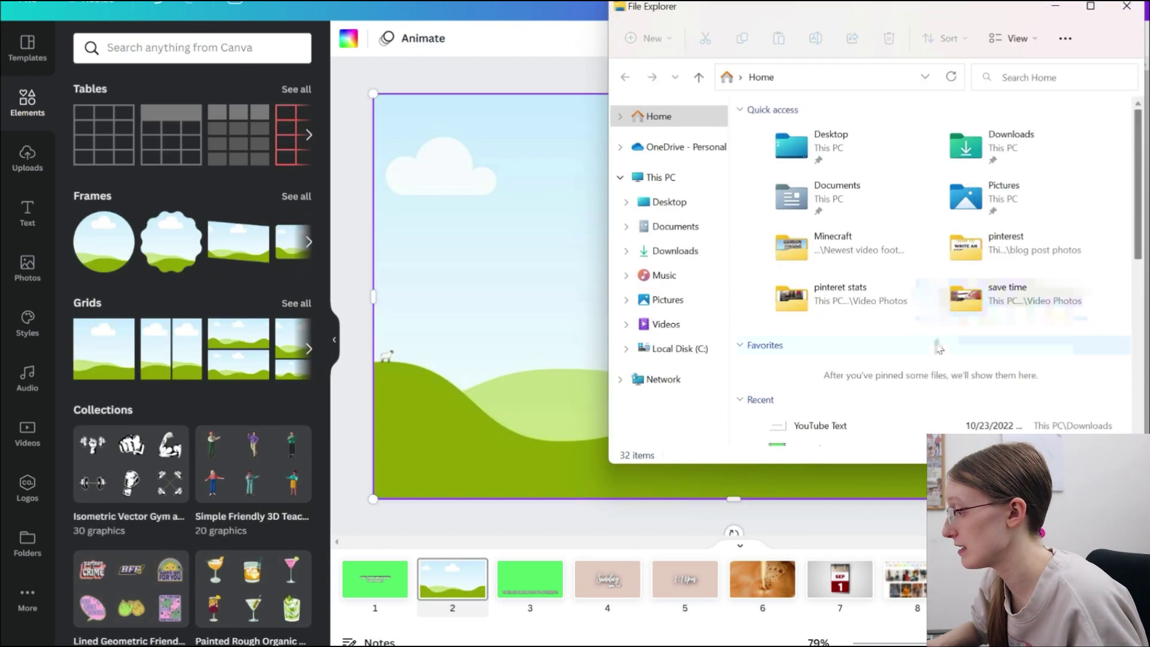
pyautogui.moveTo(860, 431); pyautogui.dragTo(512, 264)
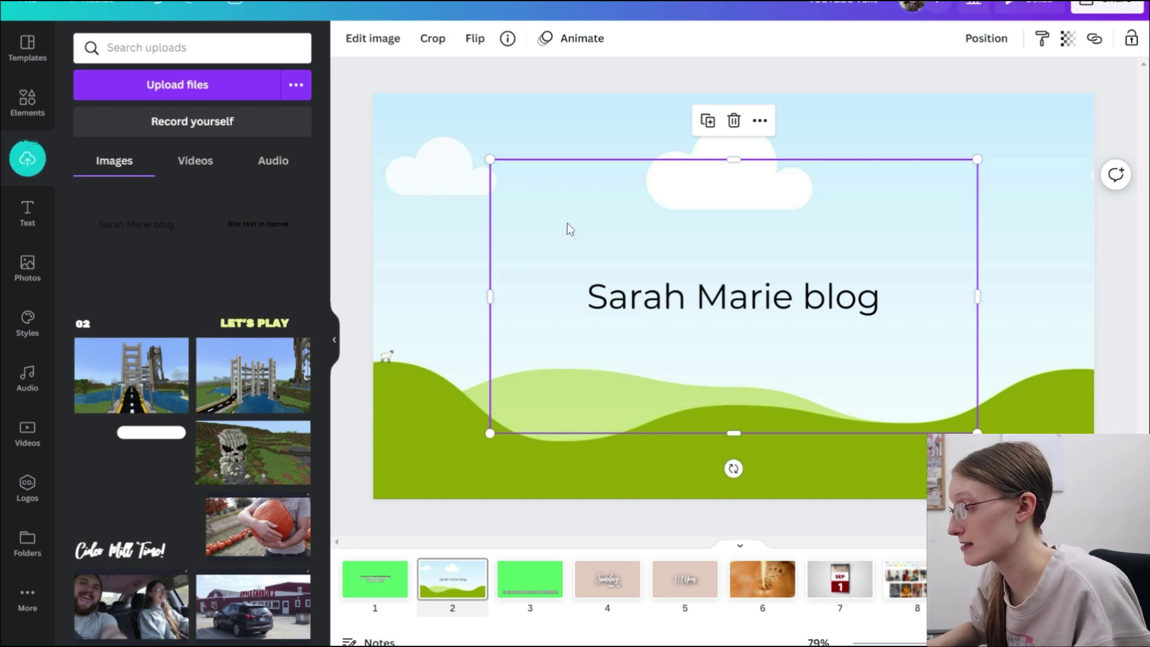
pyautogui.moveTo(566, 226); pyautogui.dragTo(757, 344)
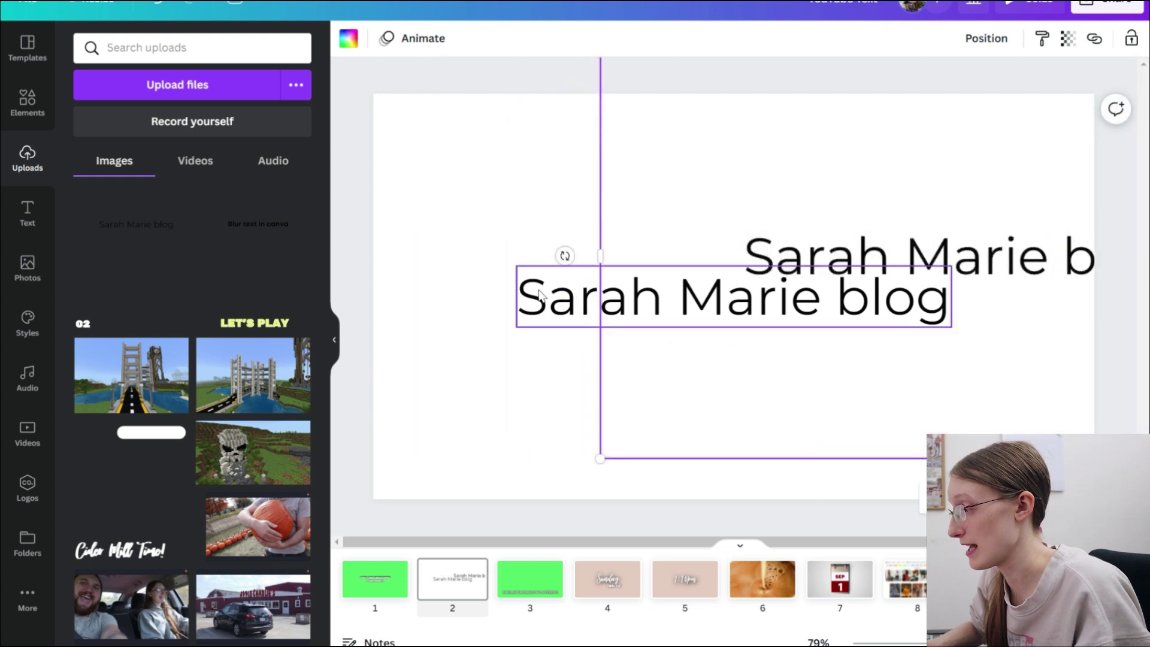
pyautogui.click(565, 293)
# - Stretch the re-imported title image to fill page 2 and blur it to about 25
pyautogui.moveTo(875, 242); pyautogui.dragTo(648, 282)
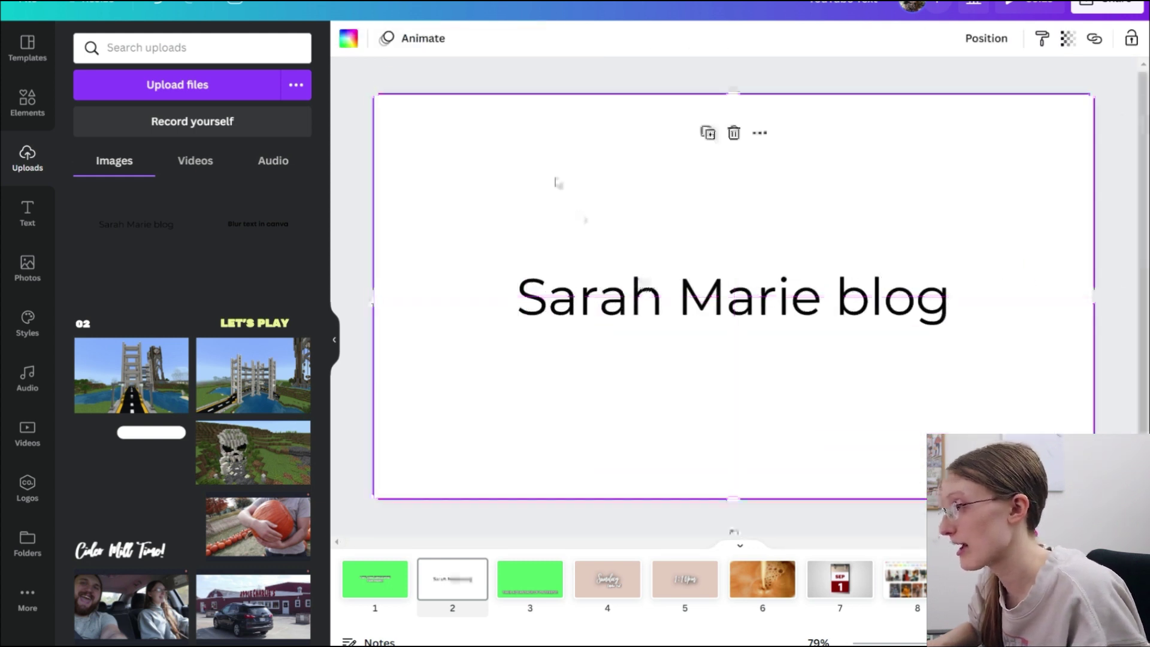
pyautogui.click(479, 72)
pyautogui.click(453, 95)
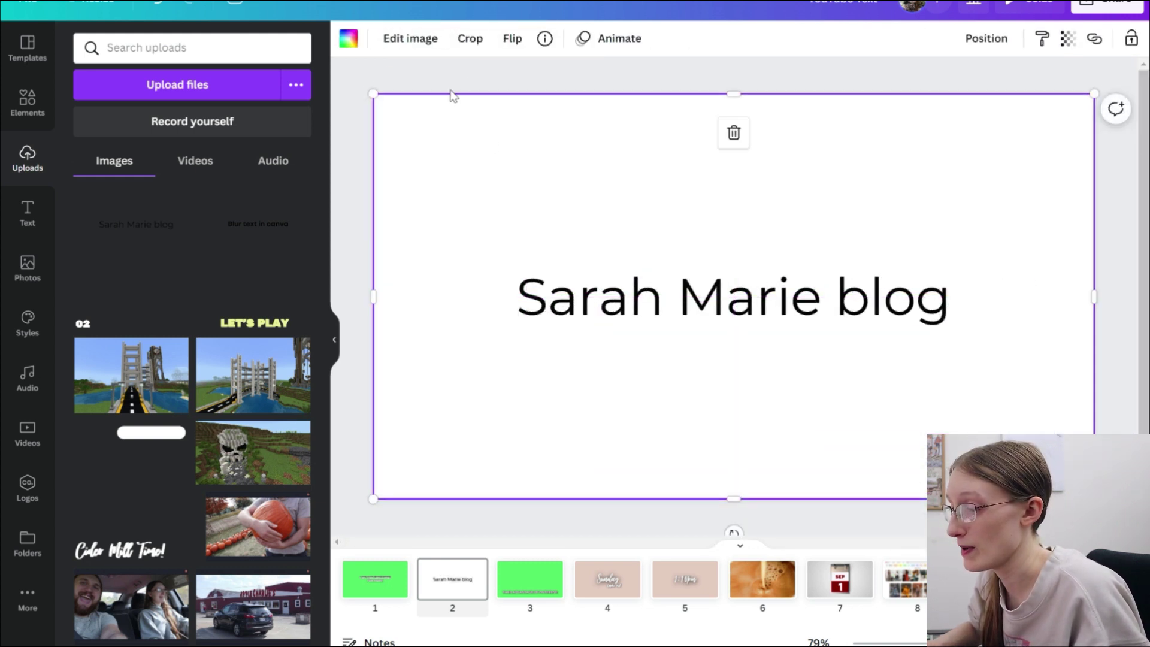
pyautogui.click(410, 40)
pyautogui.click(305, 336)
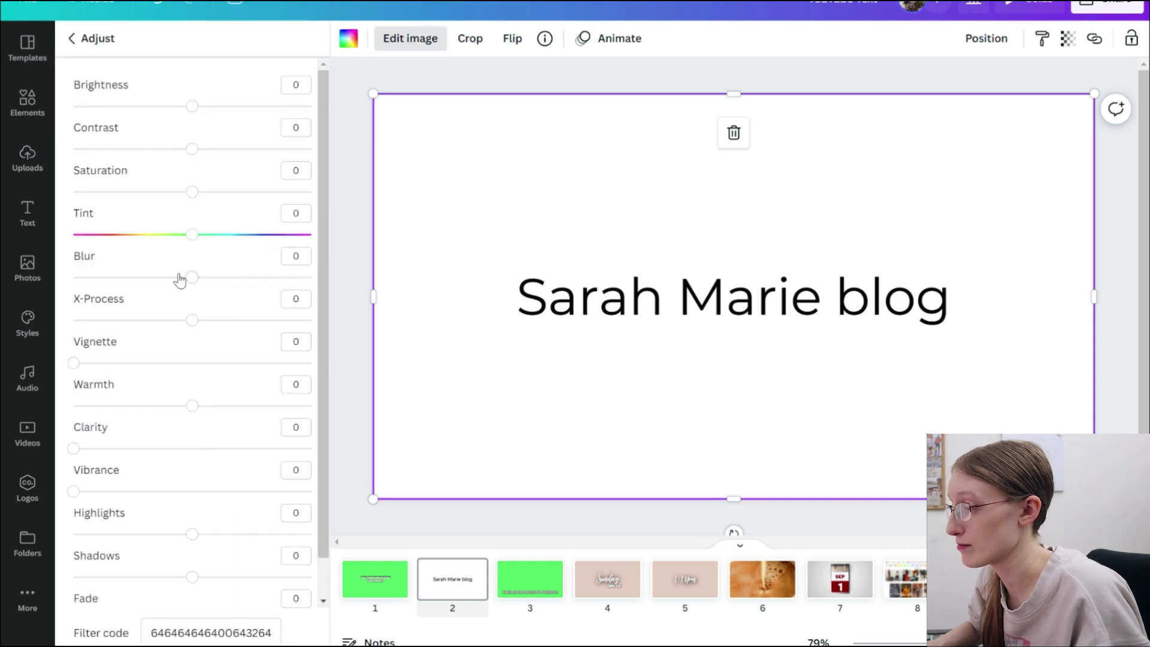
pyautogui.moveTo(198, 281); pyautogui.dragTo(229, 293)
# - Position the blurred copy just above the sharp title text
pyautogui.click(597, 225)
pyautogui.moveTo(597, 224); pyautogui.dragTo(609, 146)
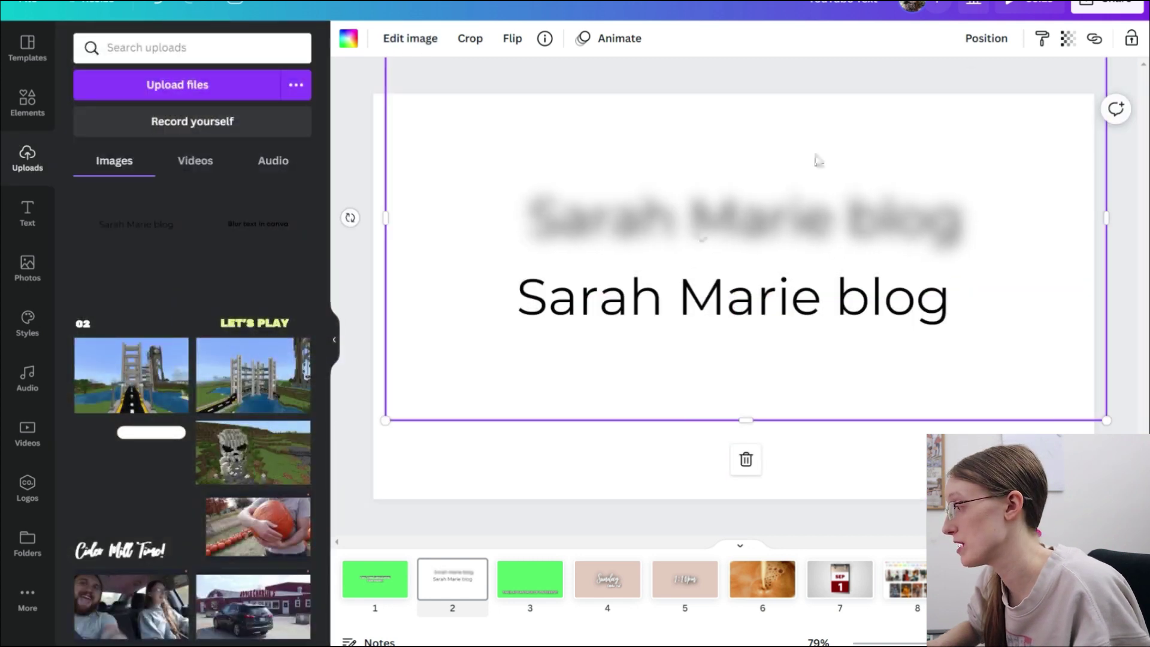
pyautogui.click(985, 39)
# - Give the sharp title text a Lift shadow effect
pyautogui.click(718, 296)
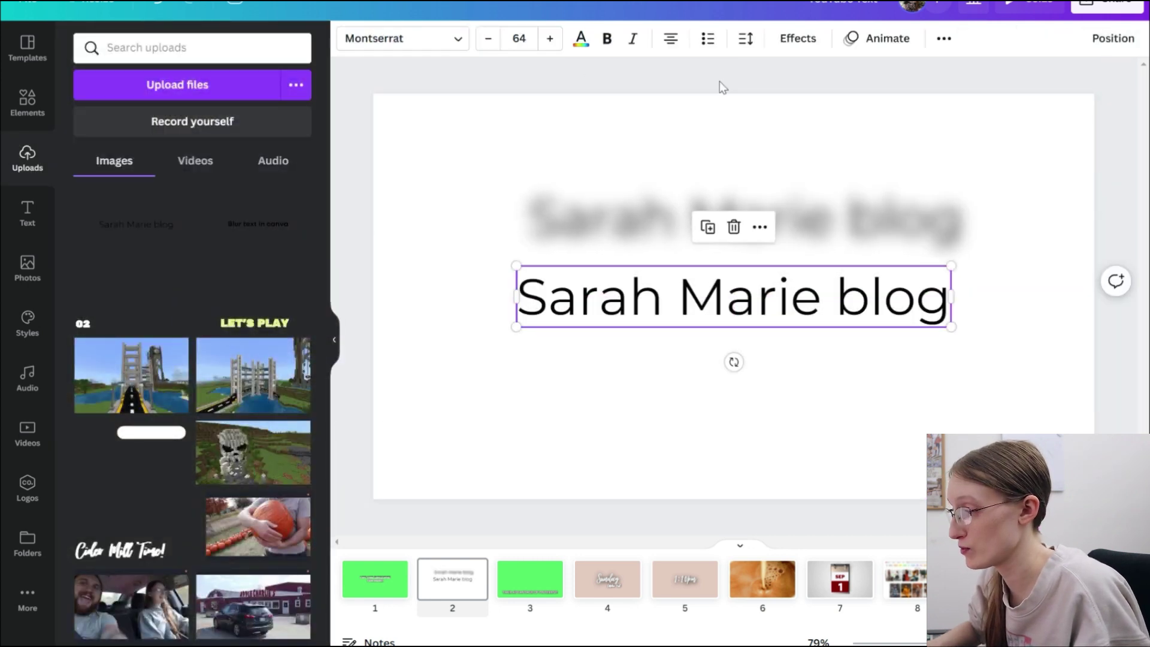
pyautogui.click(796, 40)
pyautogui.click(269, 141)
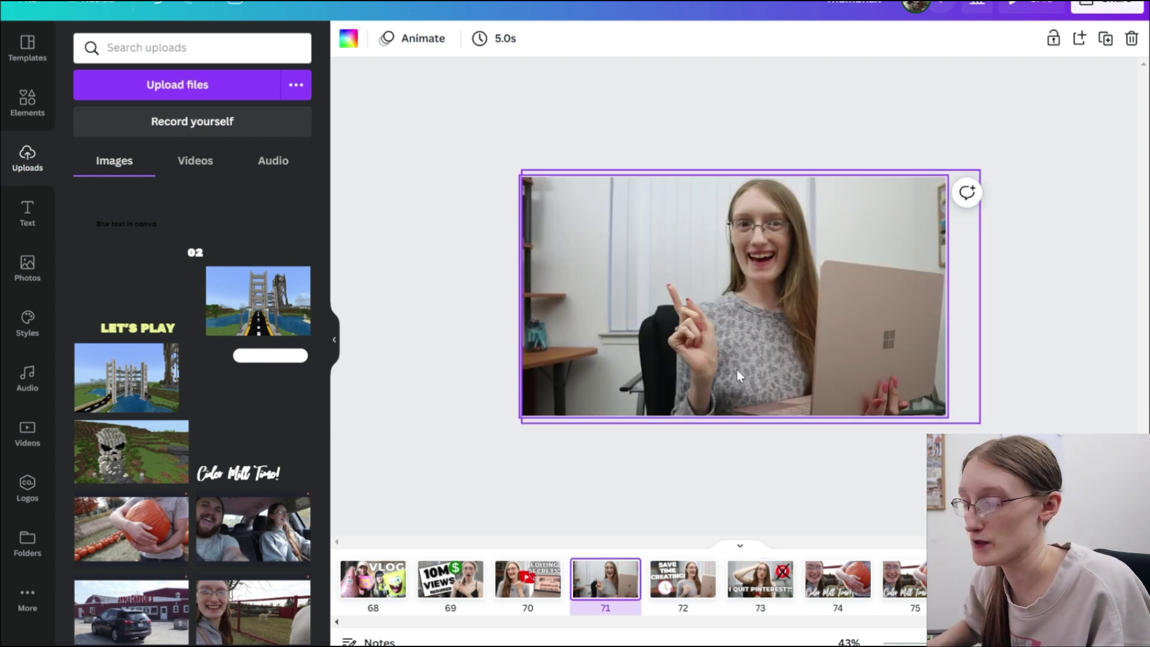
# - Make a copy of the smiling-woman laptop photo on page 71
pyautogui.click(736, 369)
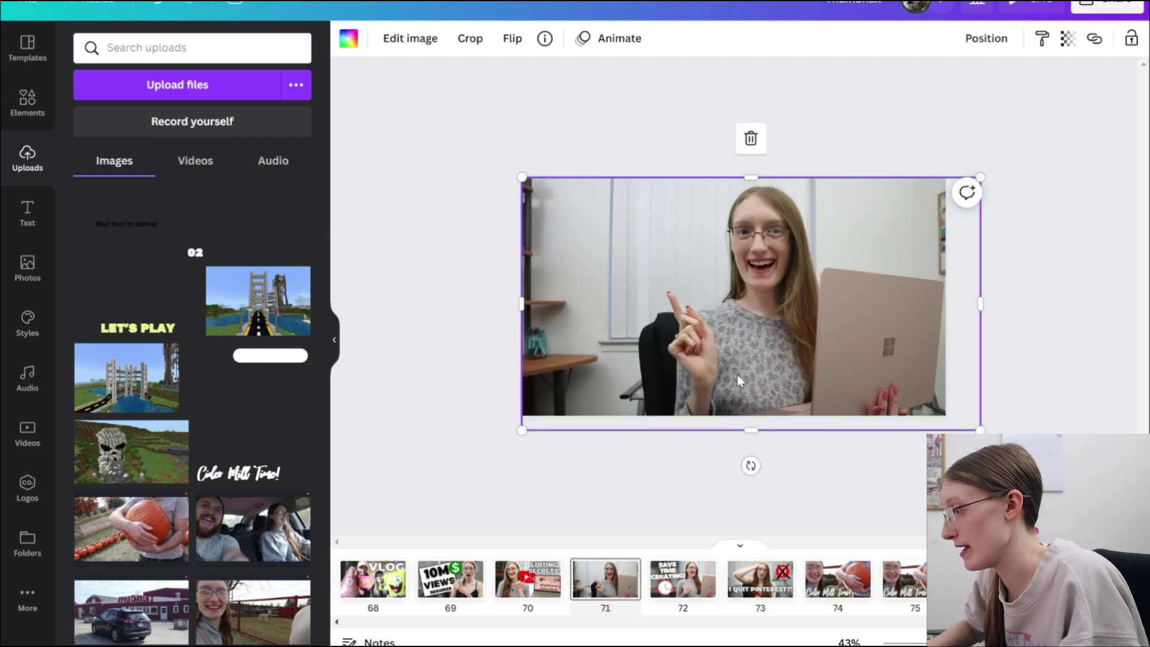
pyautogui.moveTo(738, 317); pyautogui.dragTo(770, 354)
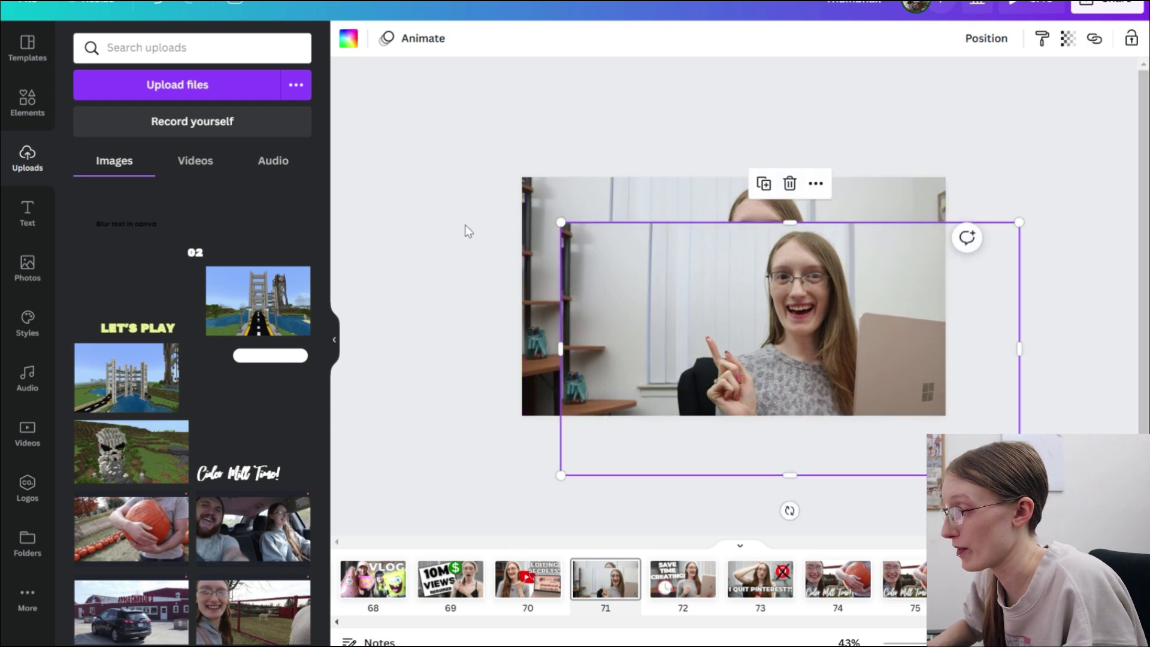
pyautogui.click(465, 224)
# - Remove the copy's background with BG Remover and align the cut-out exactly over the original
pyautogui.click(573, 283)
pyautogui.click(409, 39)
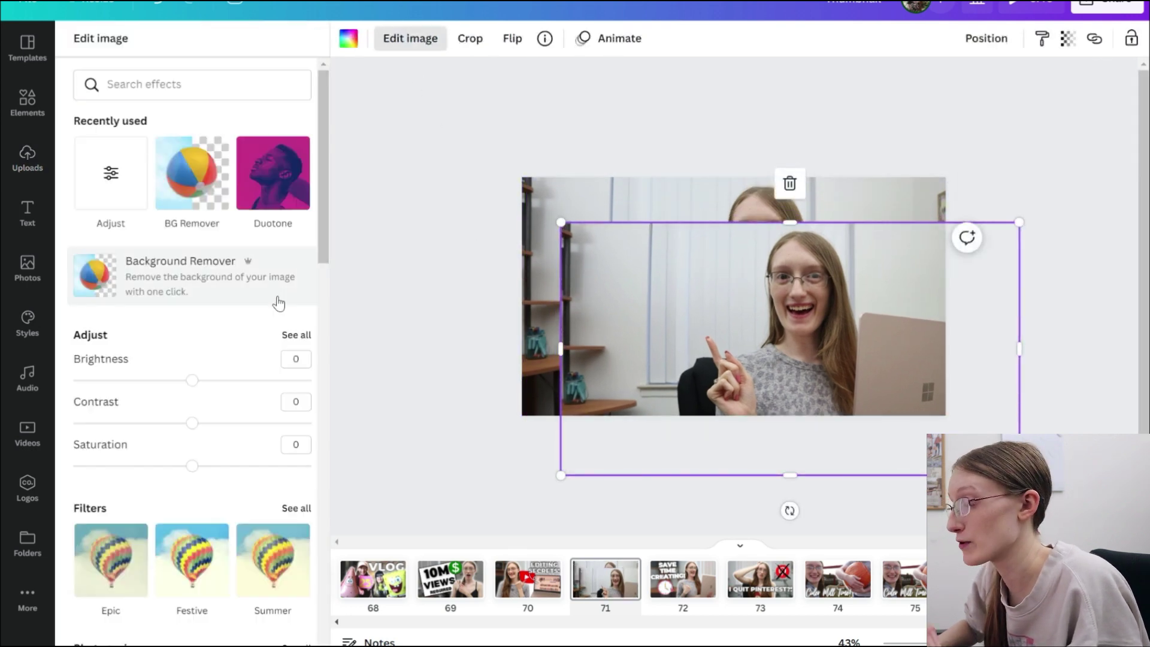
pyautogui.click(270, 287)
pyautogui.moveTo(794, 419)
pyautogui.mouseDown()
pyautogui.moveTo(816, 372)
pyautogui.moveTo(847, 365)
pyautogui.moveTo(769, 361)
pyautogui.moveTo(887, 307)
pyautogui.moveTo(785, 349)
pyautogui.moveTo(800, 344)
pyautogui.moveTo(842, 395)
pyautogui.moveTo(880, 402)
pyautogui.moveTo(802, 401)
pyautogui.mouseUp()
pyautogui.moveTo(760, 230); pyautogui.dragTo(785, 253)
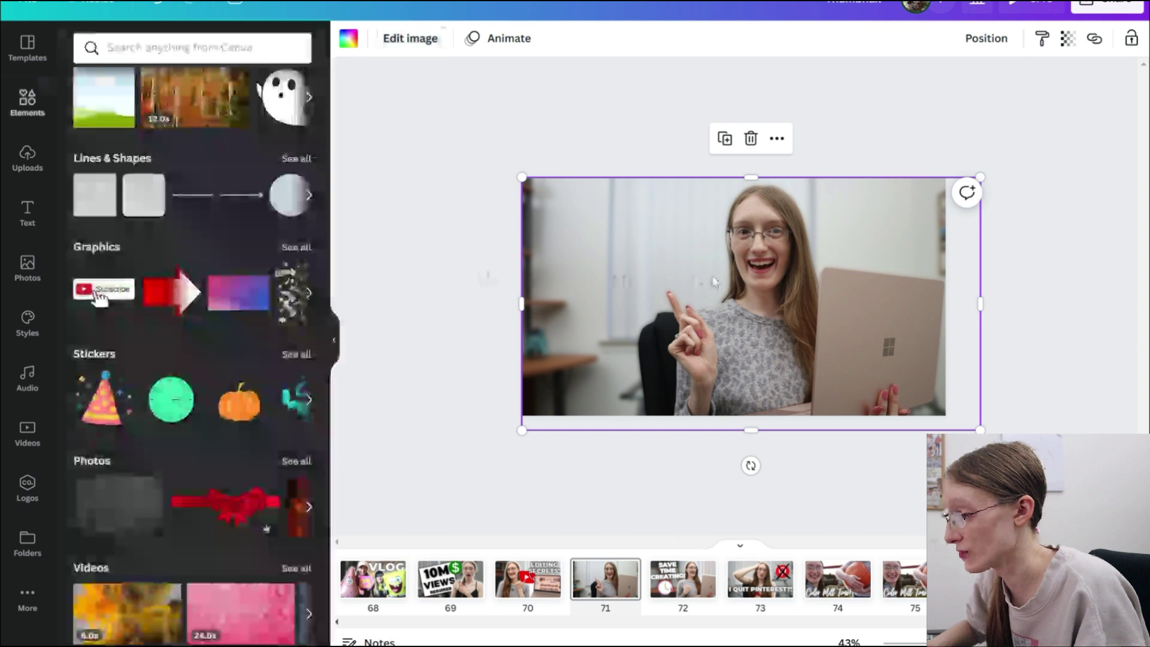
# - Apply a Cherry duotone to the cut-out and set its Highlights to white
pyautogui.click(411, 40)
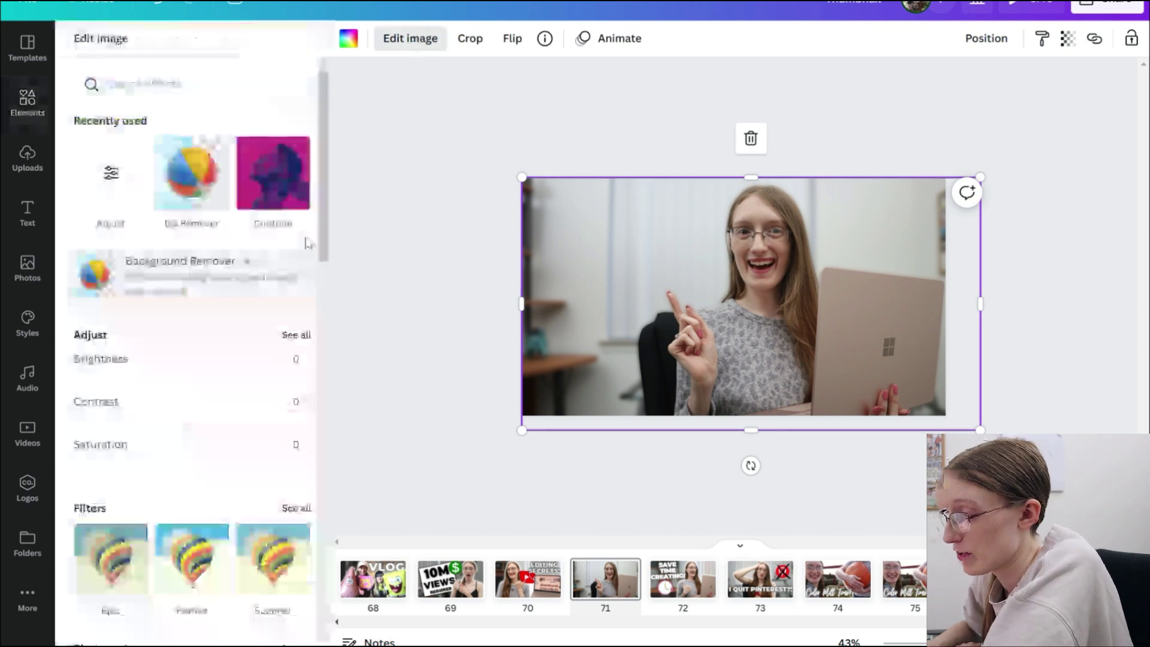
pyautogui.scroll(-8, 303, 401)
pyautogui.scroll(-3, 303, 402)
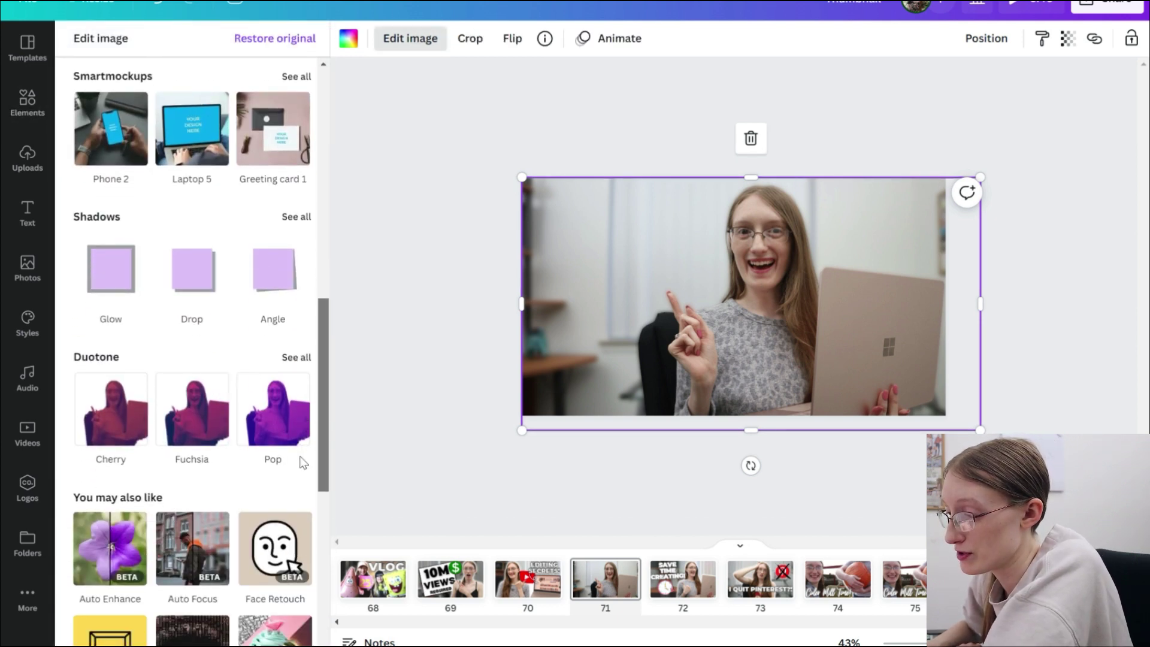
pyautogui.click(103, 418)
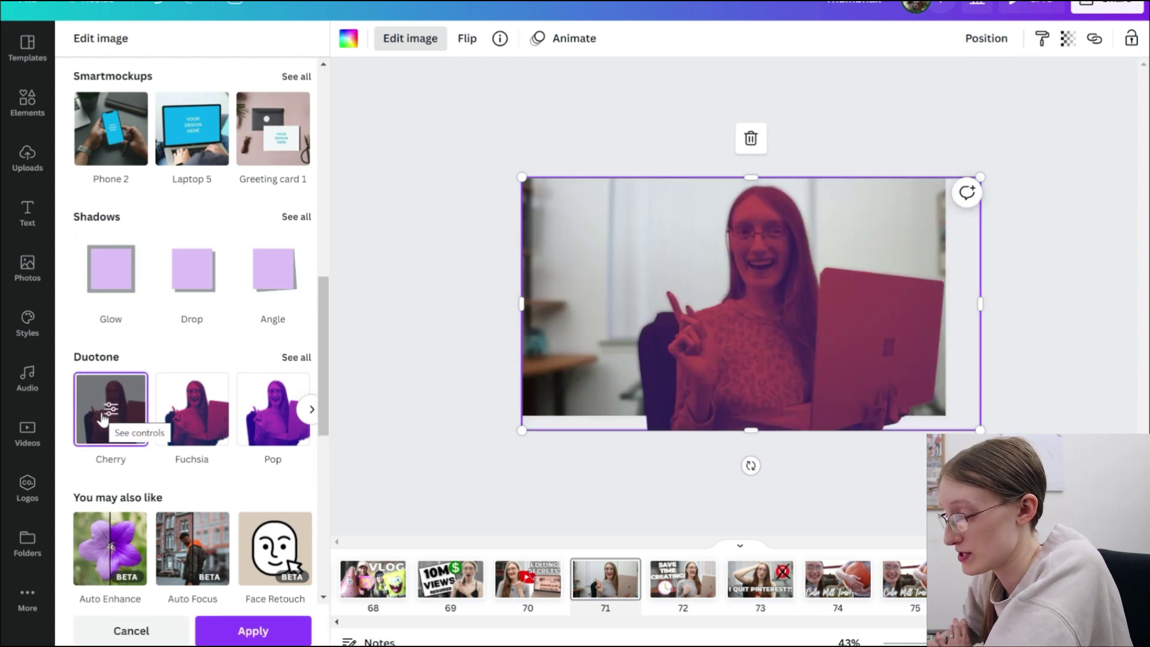
pyautogui.click(105, 413)
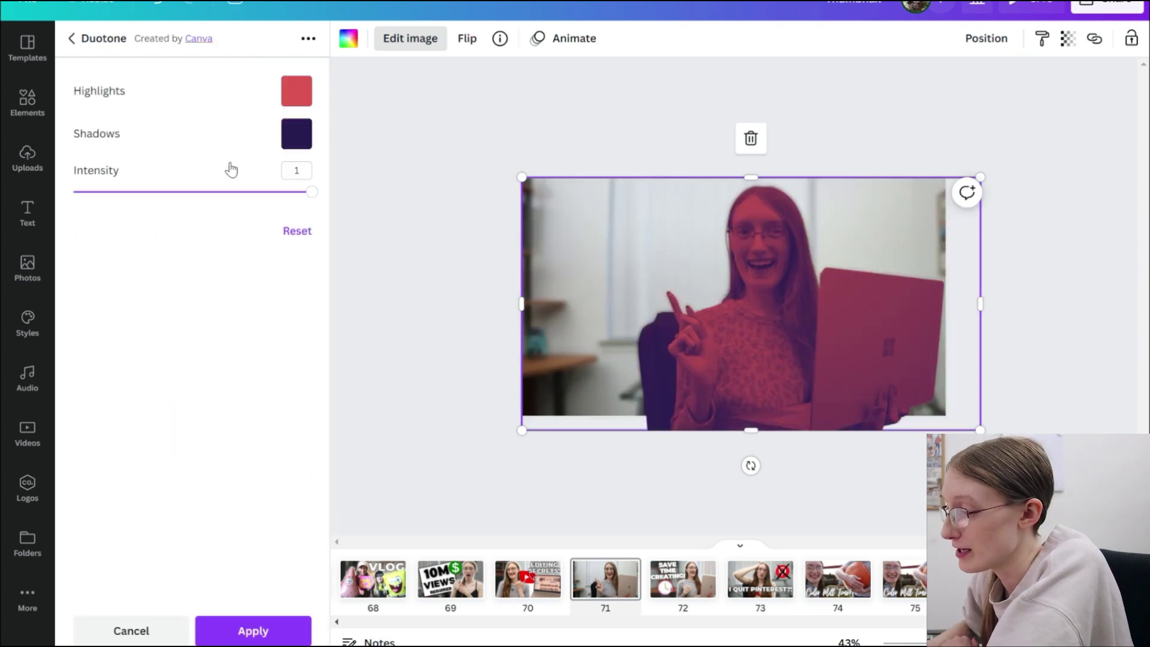
pyautogui.click(295, 92)
pyautogui.click(479, 343)
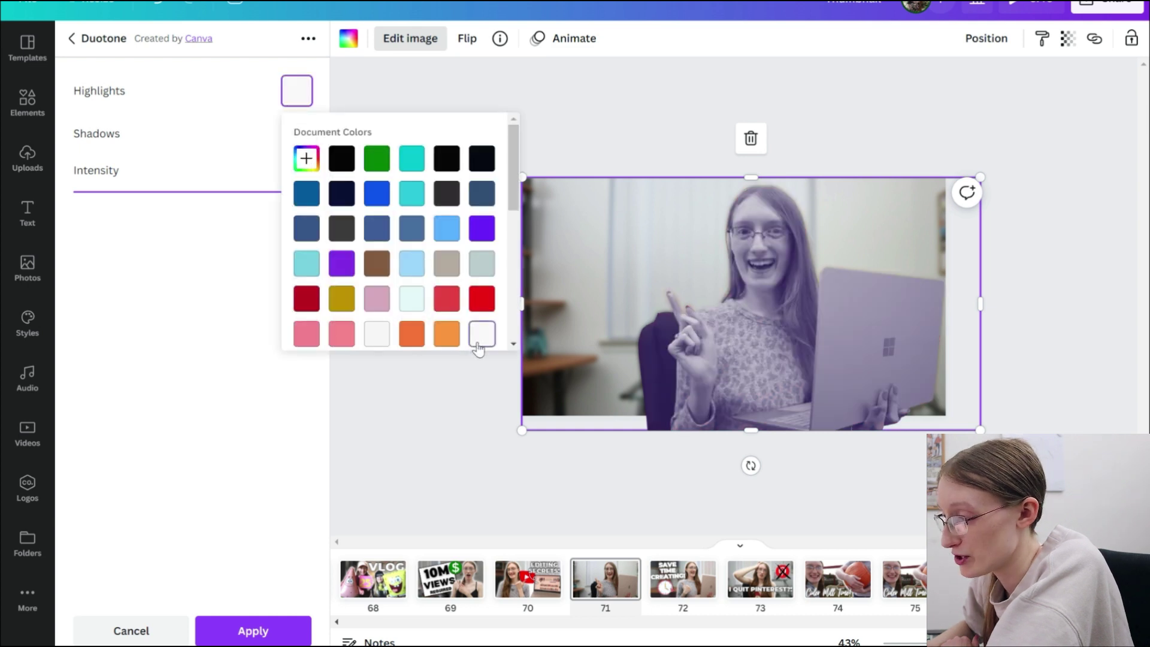
pyautogui.click(247, 356)
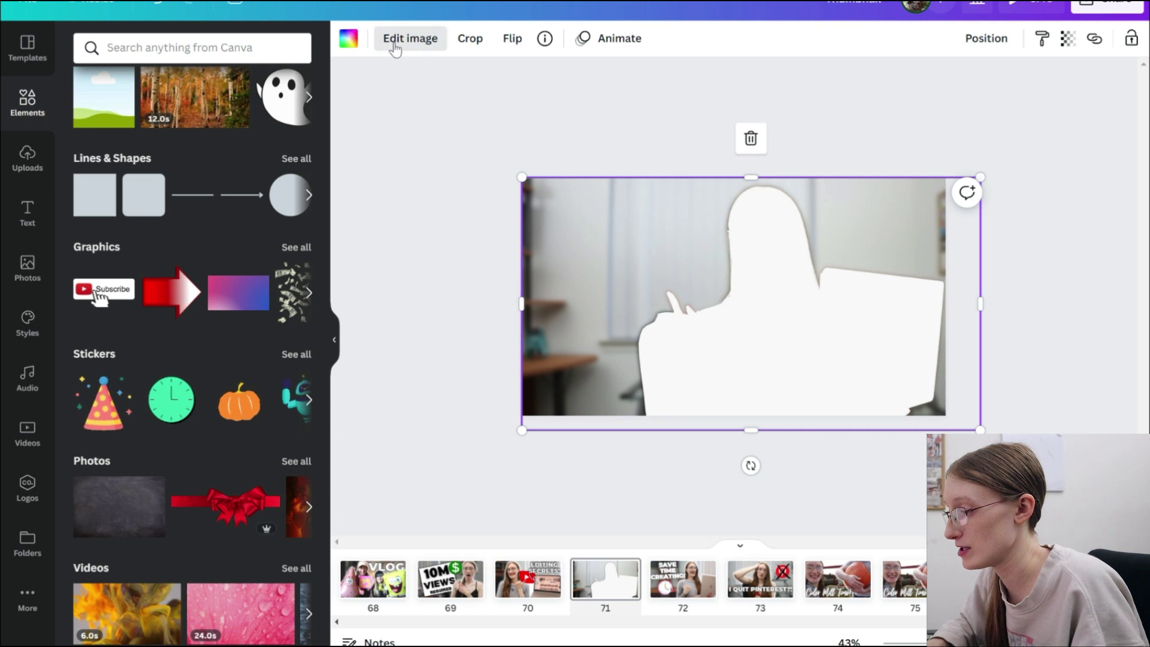
pyautogui.click(390, 43)
# - Blur the white silhouette to 27, enlarge it past the photo edges, and send it backward
pyautogui.click(305, 335)
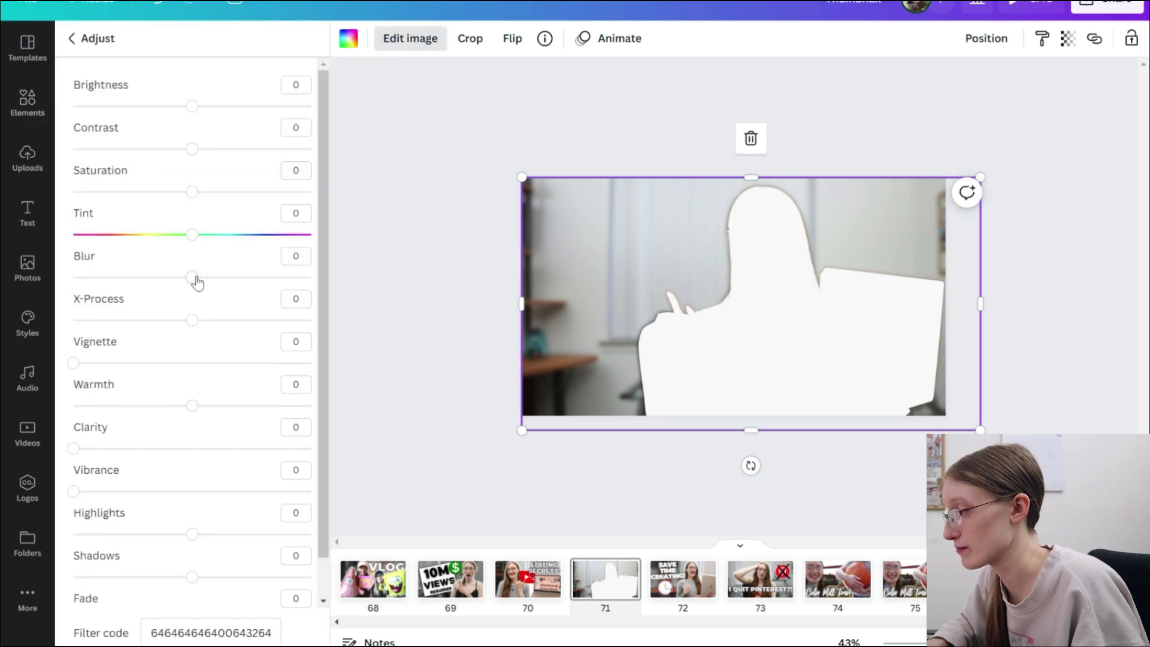
pyautogui.moveTo(197, 283); pyautogui.dragTo(225, 286)
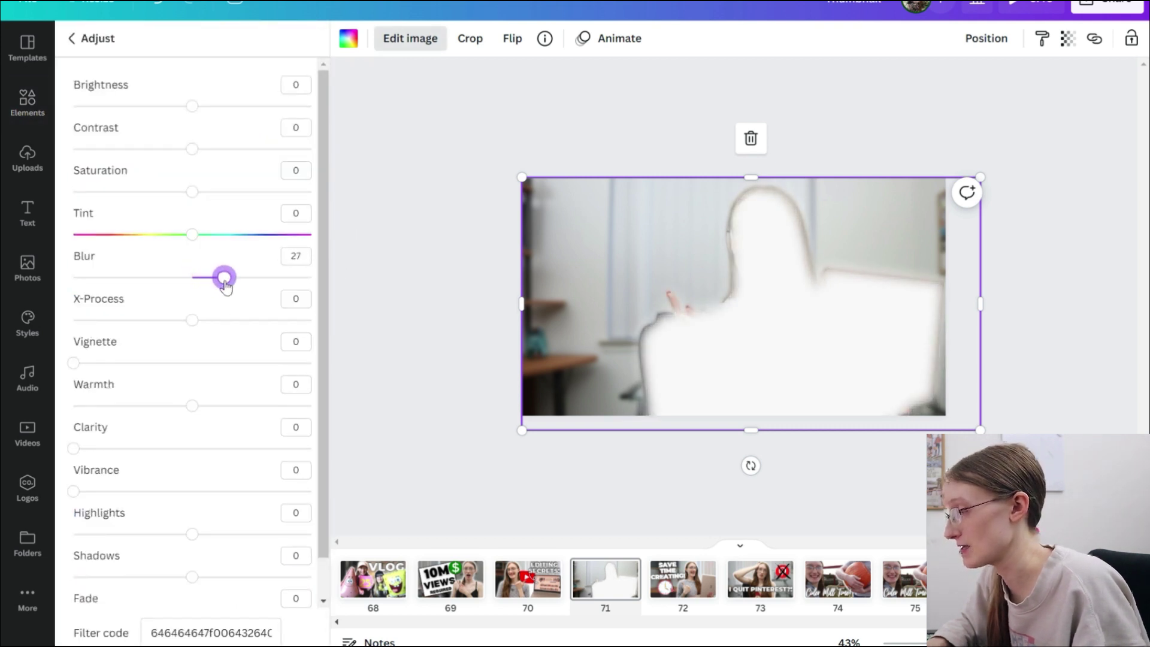
pyautogui.moveTo(521, 175); pyautogui.dragTo(506, 171)
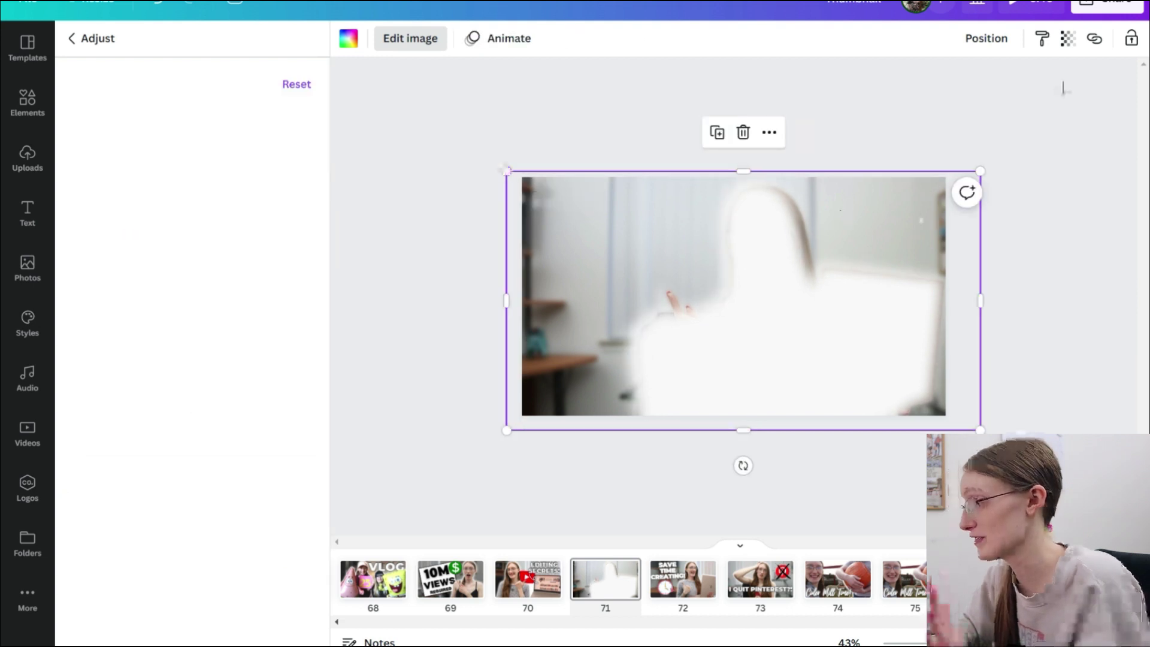
pyautogui.click(997, 41)
pyautogui.click(951, 79)
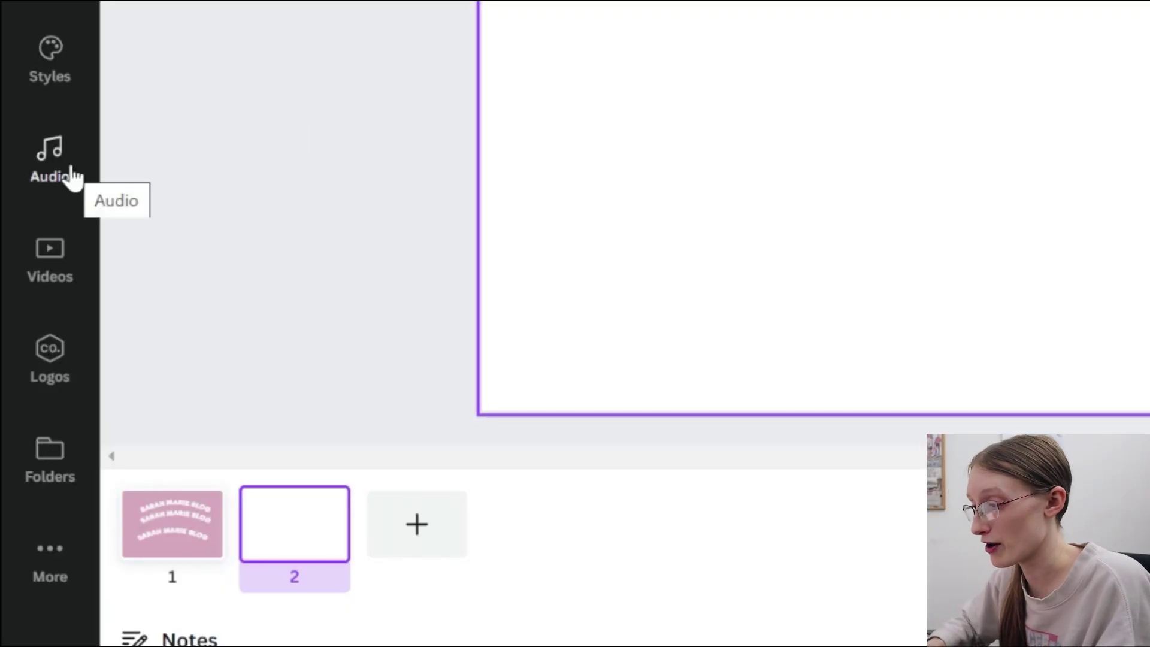
# - Add the pop track 'The Boathouse' (2:18) to the design at volume 100
pyautogui.click(70, 175)
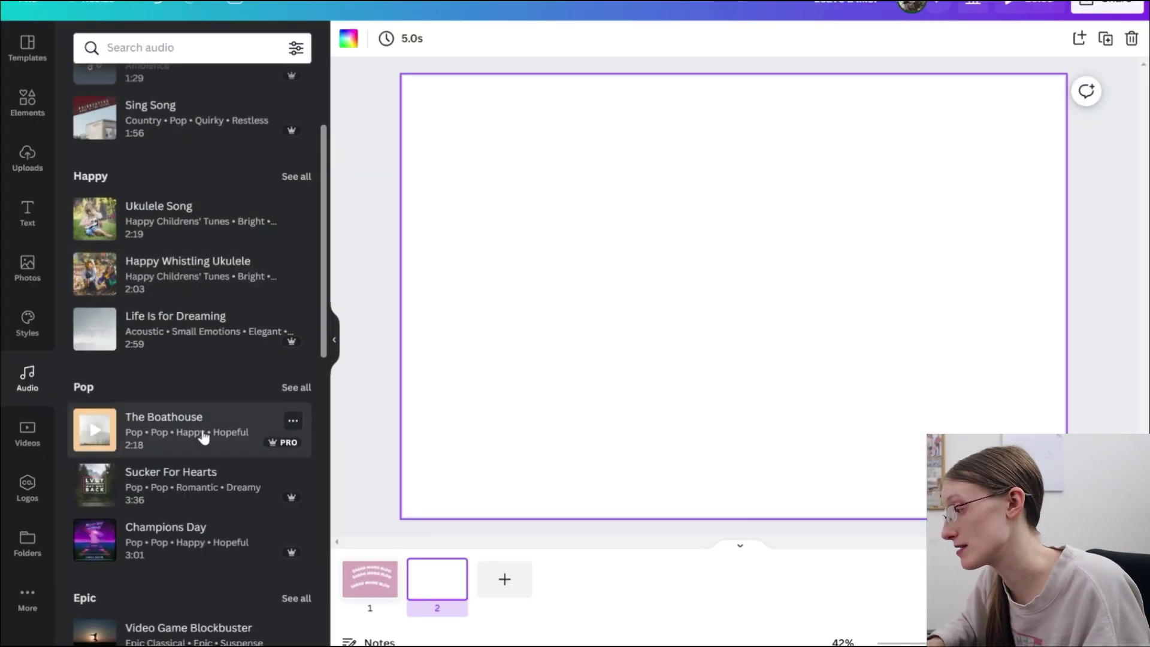
pyautogui.moveTo(205, 437); pyautogui.dragTo(632, 285)
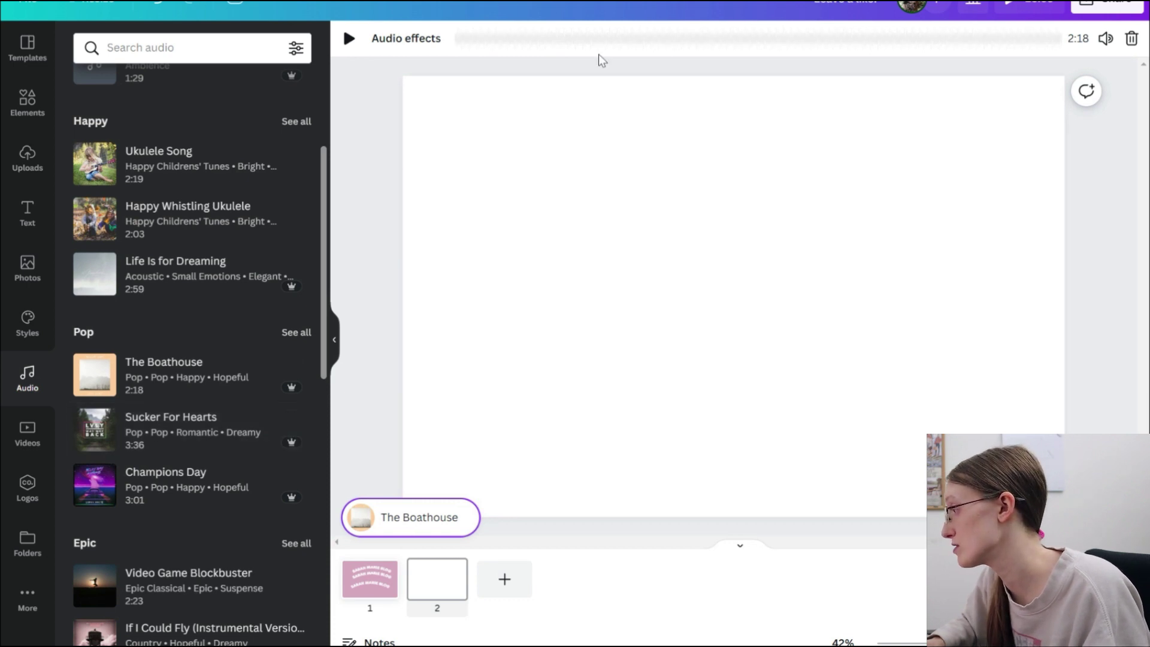
pyautogui.click(1108, 37)
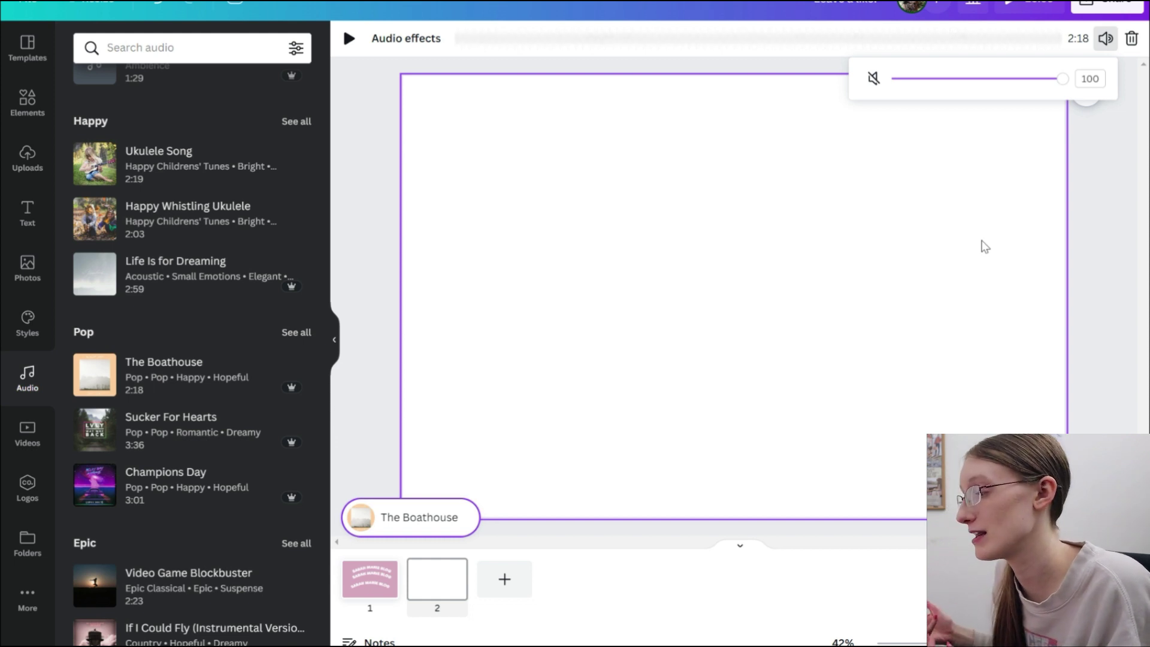
pyautogui.click(1109, 344)
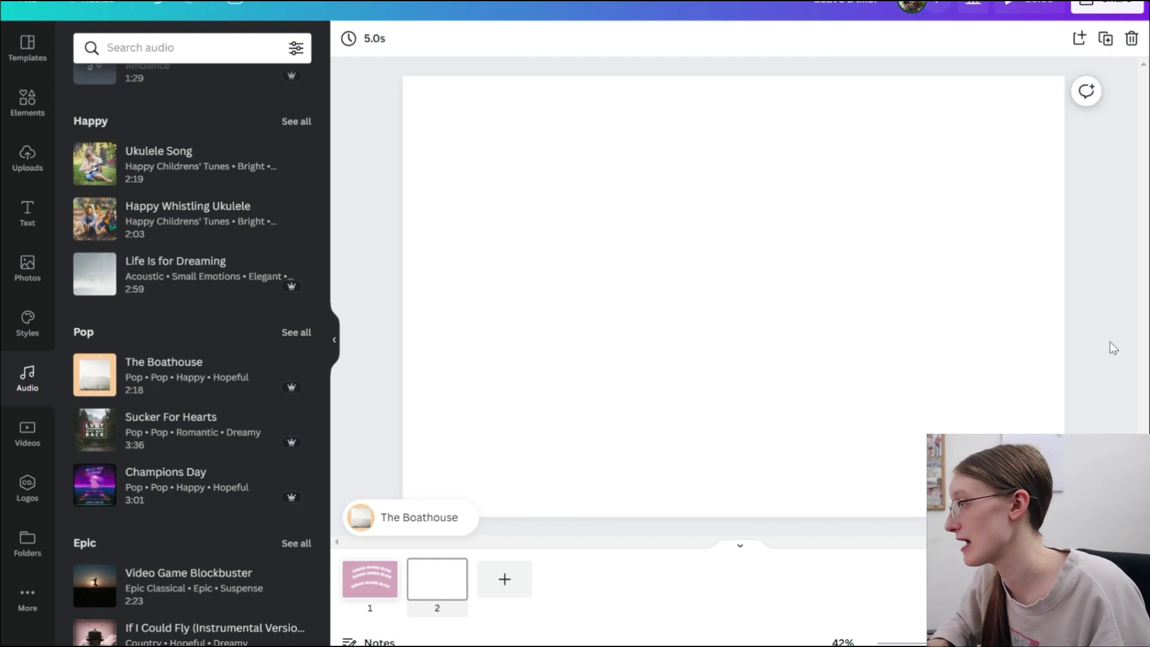
# - Check the download settings under Share, then browse the stock video library
pyautogui.click(1094, 6)
pyautogui.click(940, 377)
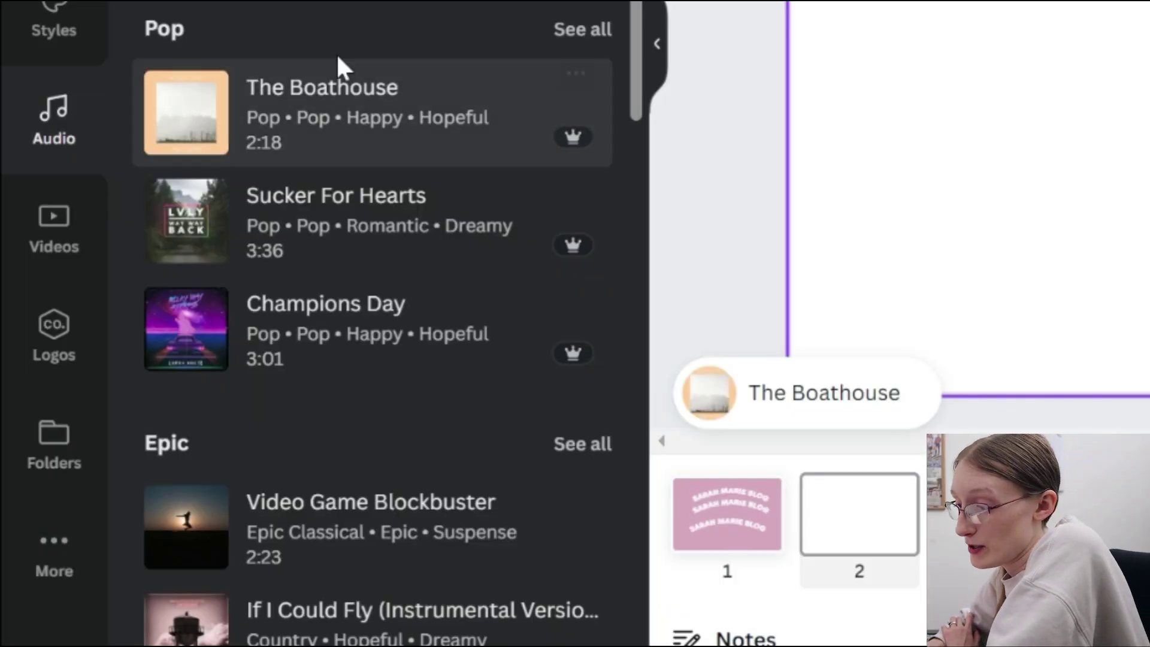
pyautogui.click(81, 235)
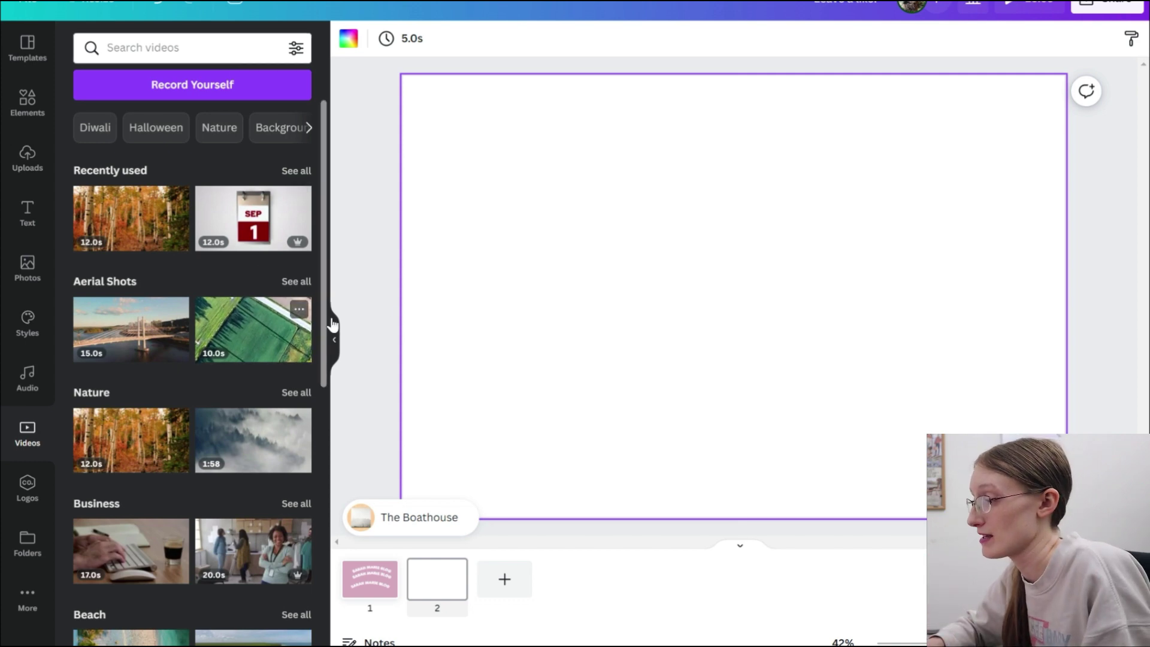
# - Place the 10.4-second green aerial farm-field video on page 2 and review its Effects and Adjust settings
pyautogui.moveTo(332, 324); pyautogui.dragTo(585, 286)
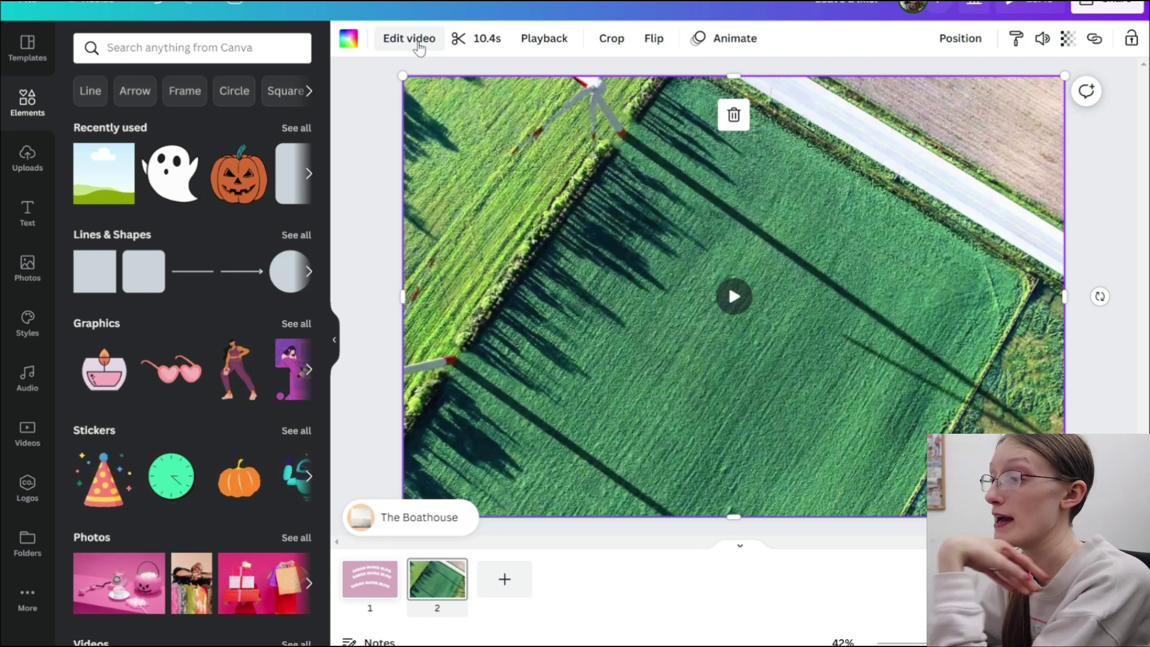
pyautogui.click(419, 48)
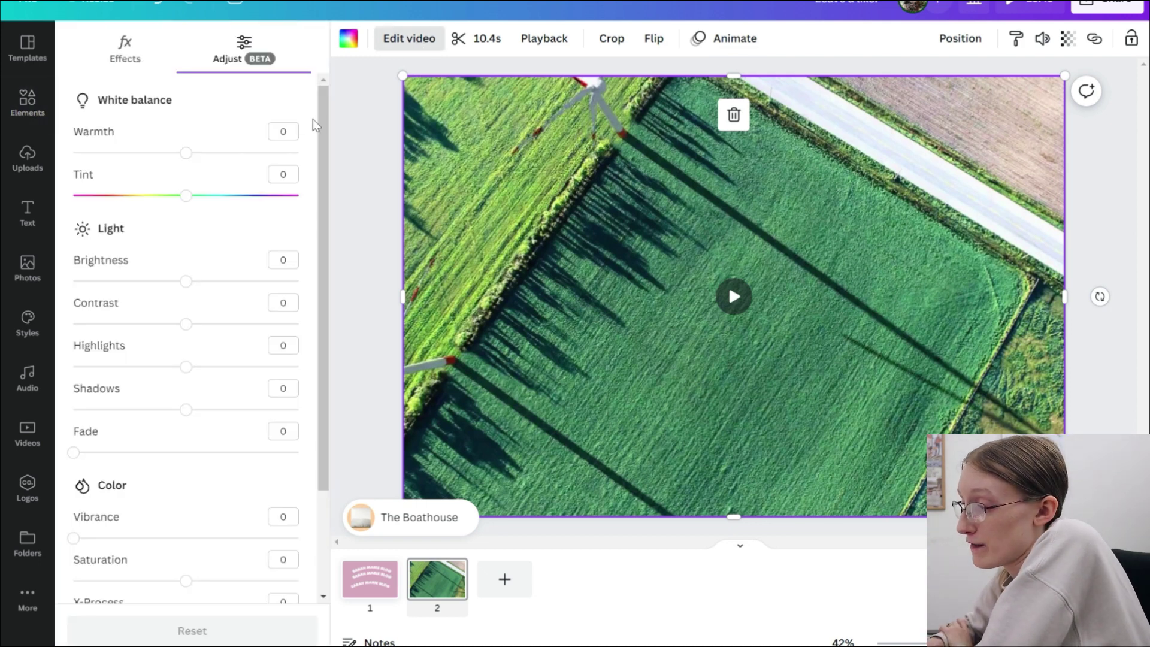
pyautogui.click(132, 70)
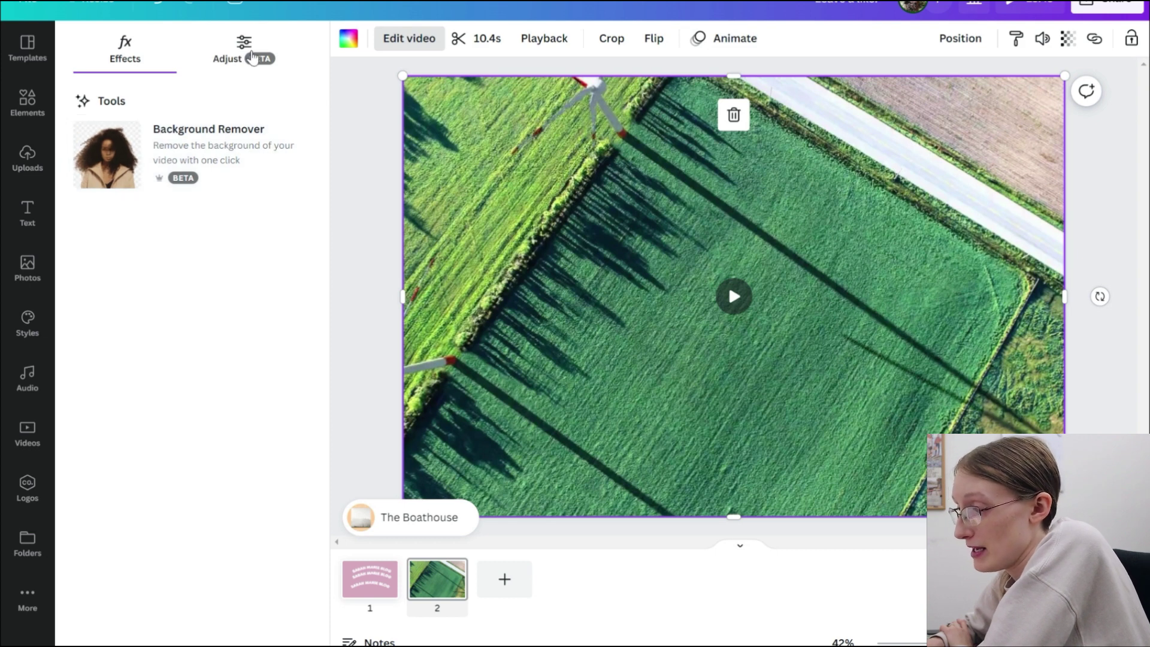
pyautogui.click(252, 58)
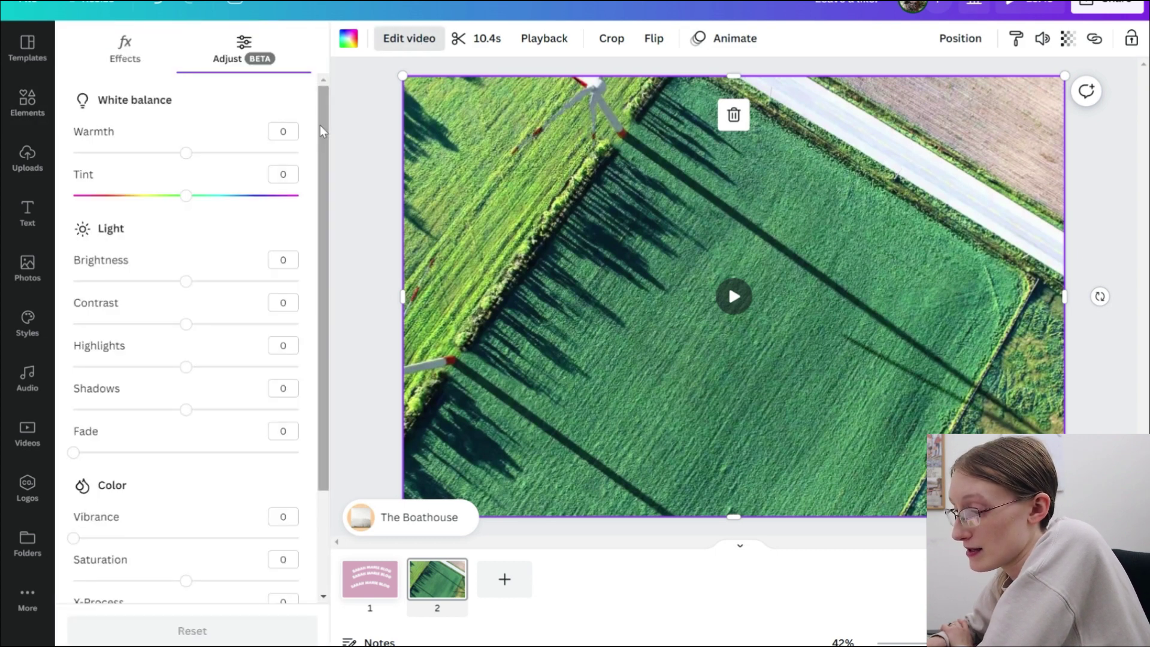
pyautogui.scroll(-3, 306, 227)
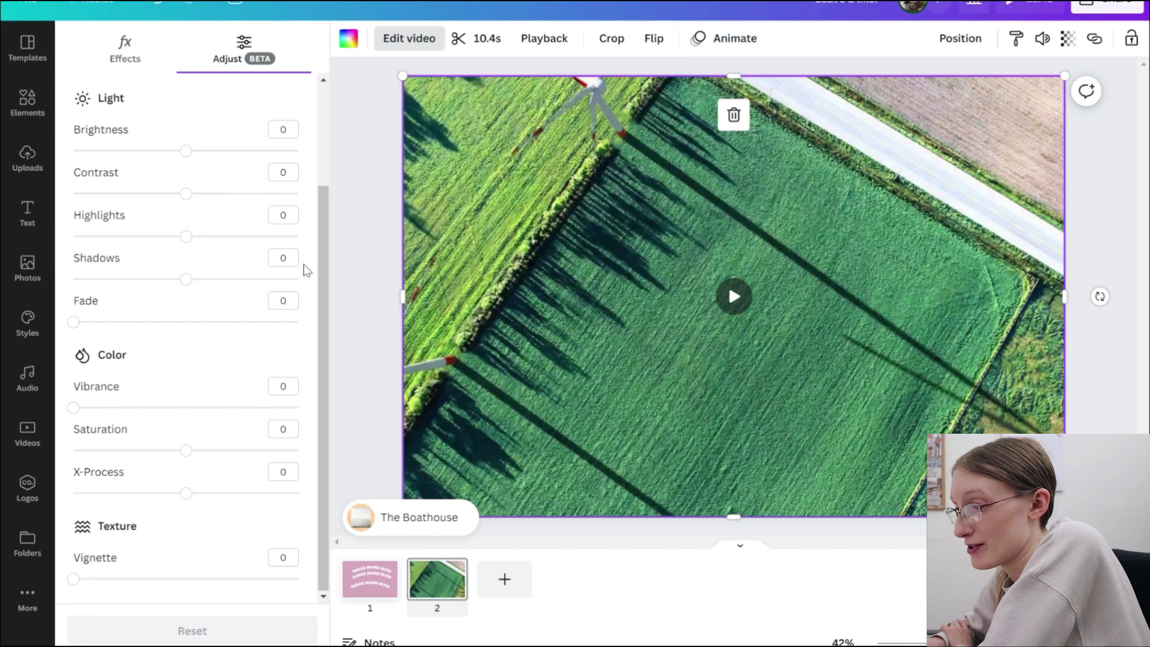
# - Trim the 10.4 s aerial clip from both ends, first to 3.2 s, then 2.9 s
pyautogui.click(479, 40)
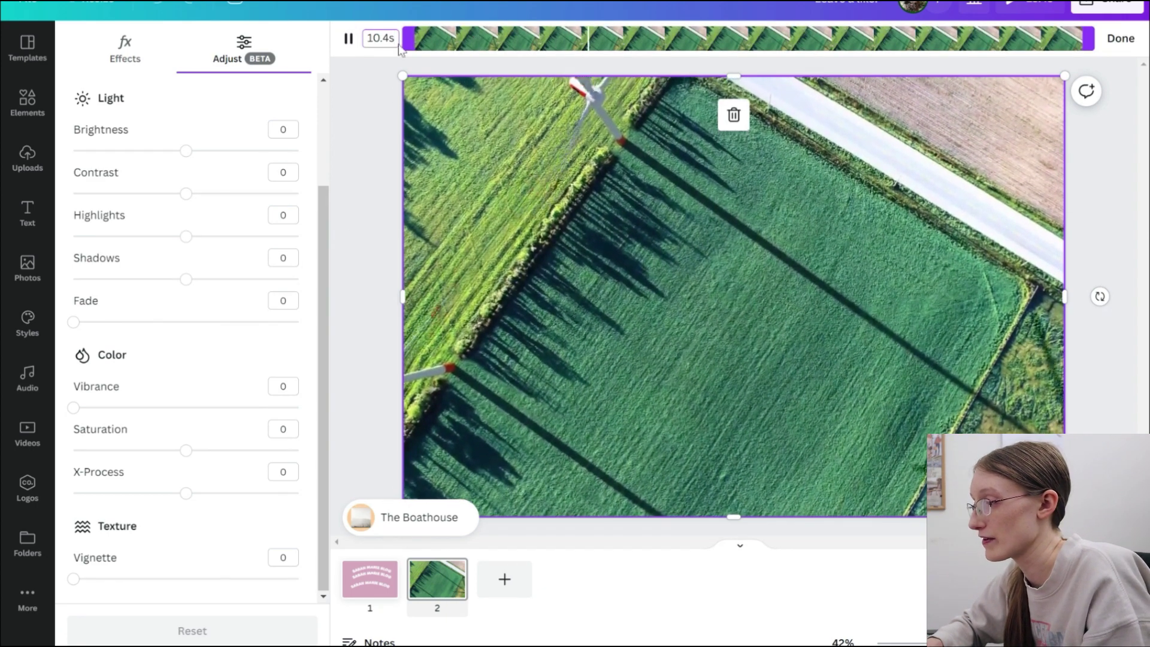
pyautogui.moveTo(406, 39); pyautogui.dragTo(580, 40)
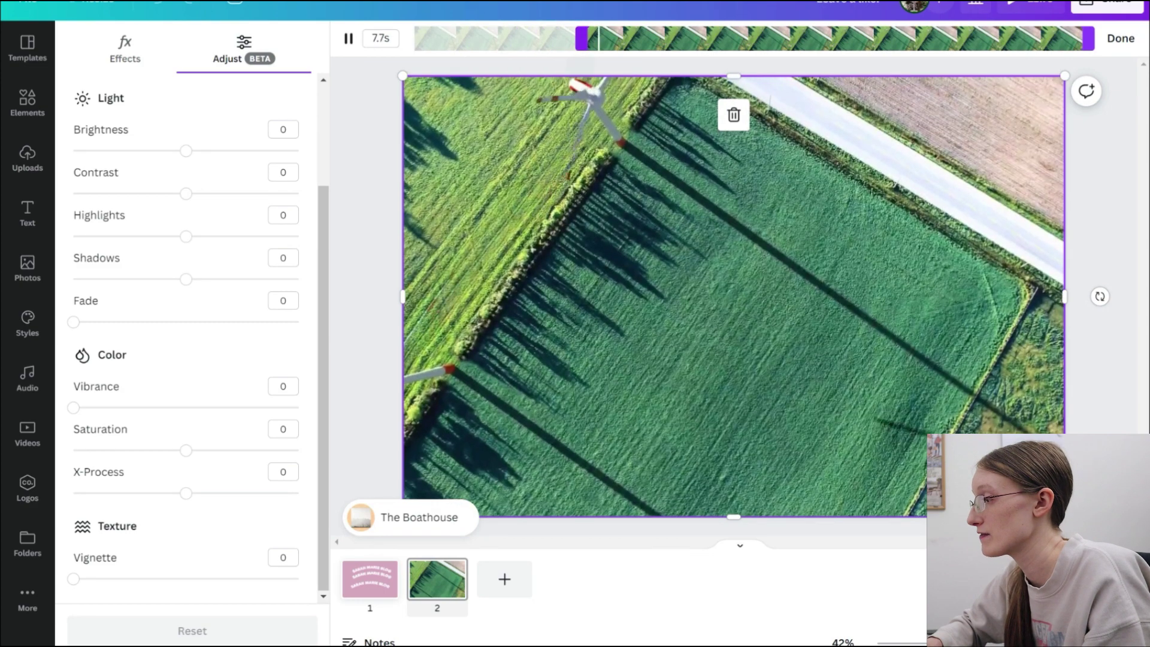
pyautogui.click(1084, 39)
pyautogui.moveTo(1084, 40); pyautogui.dragTo(616, 57)
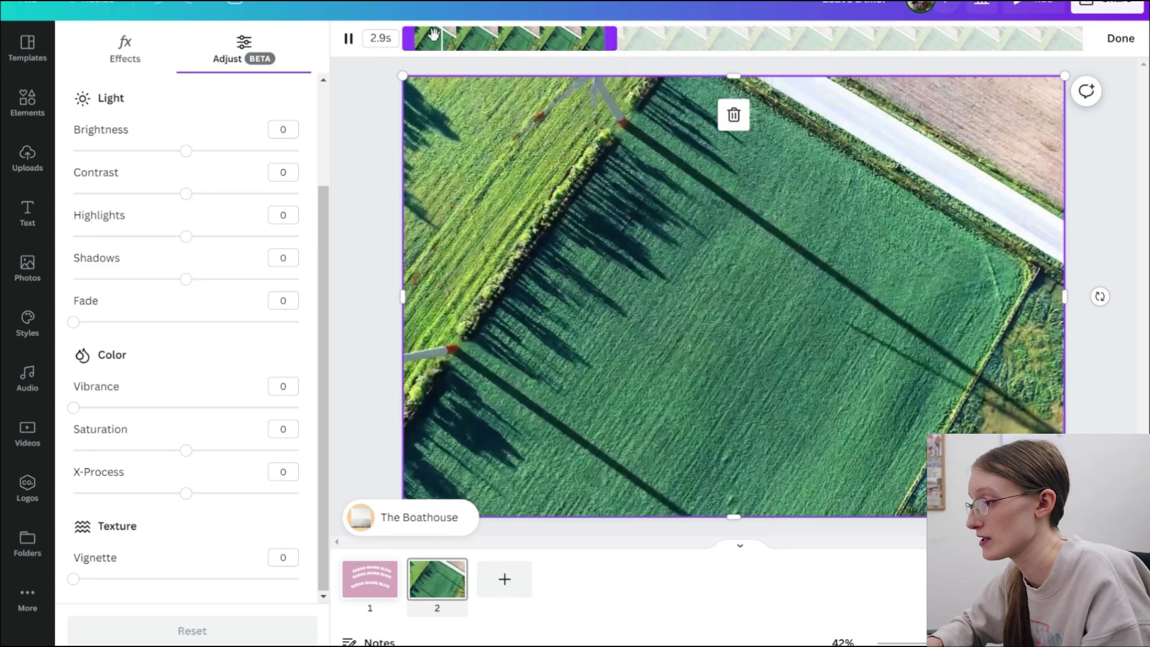
pyautogui.click(350, 39)
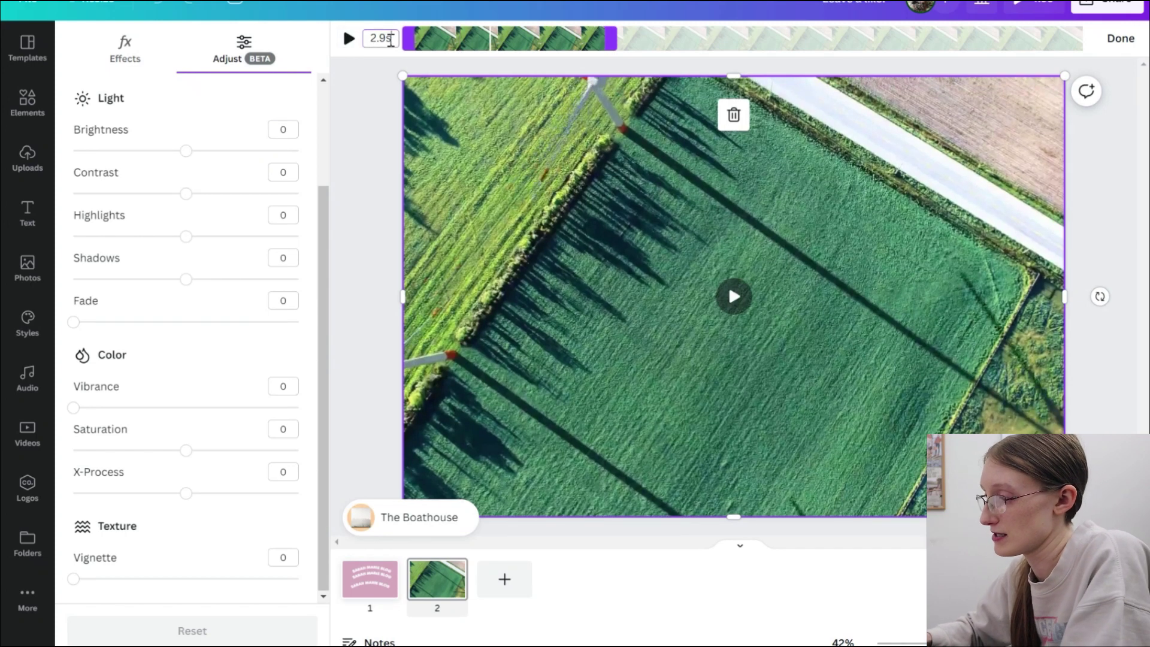